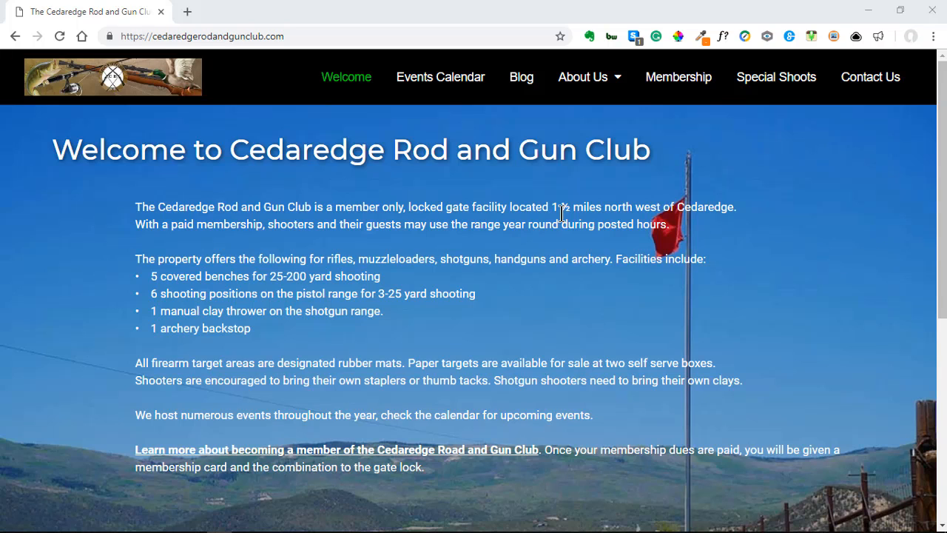
Step: Browse the club's Blog and Events Calendar pages, ending back on the home page
{"action": "left_click", "coordinate": [522, 85]}
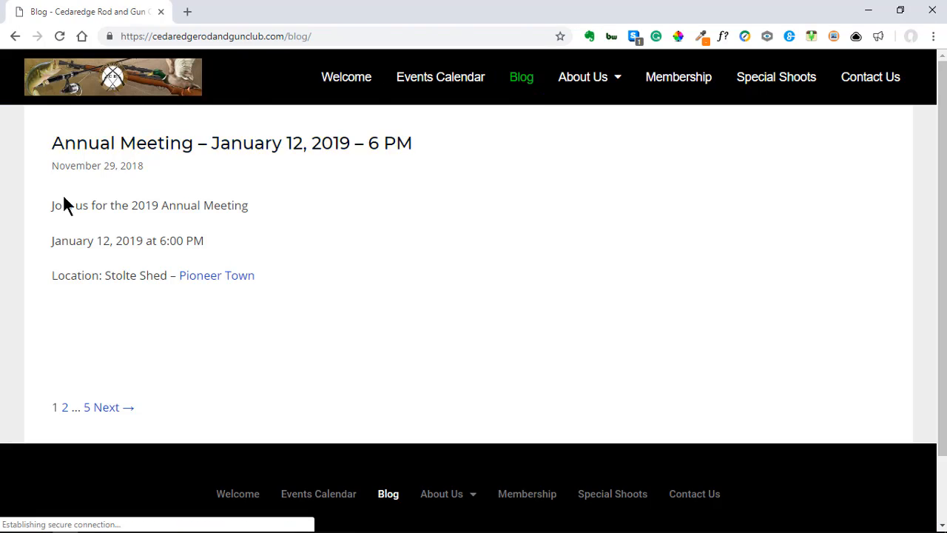
{"action": "left_click", "coordinate": [356, 87]}
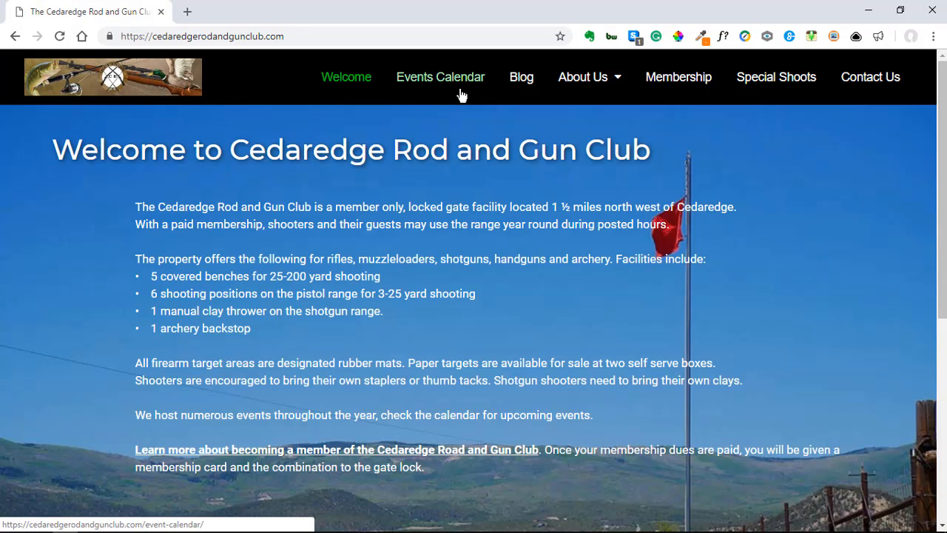
{"action": "left_click", "coordinate": [431, 82]}
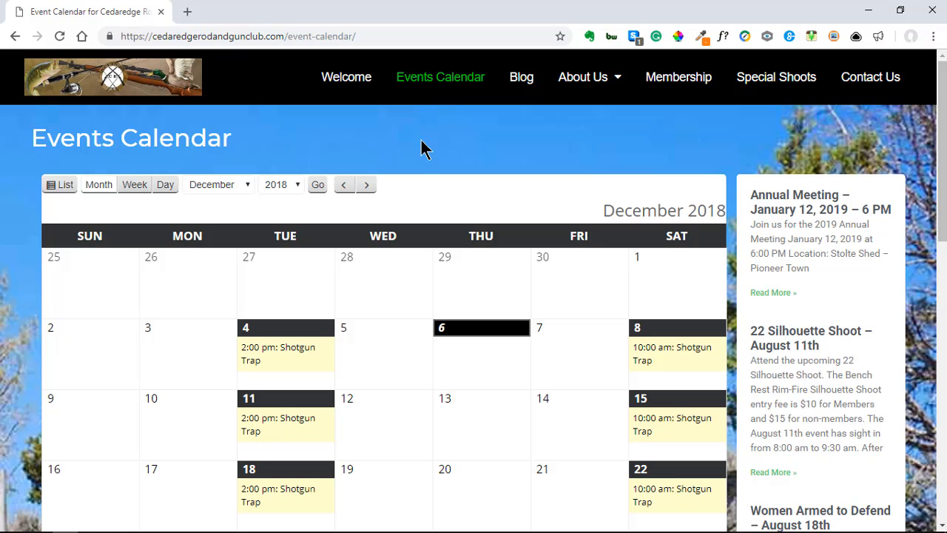
{"action": "scroll", "coordinate": [259, 363], "scroll_direction": "down", "scroll_amount": 1}
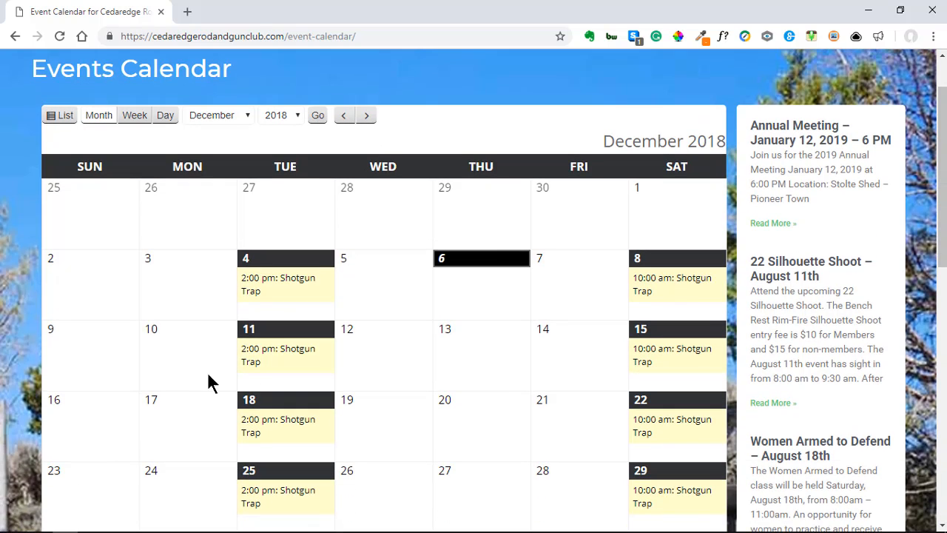
{"action": "scroll", "coordinate": [206, 383], "scroll_direction": "up", "scroll_amount": 1}
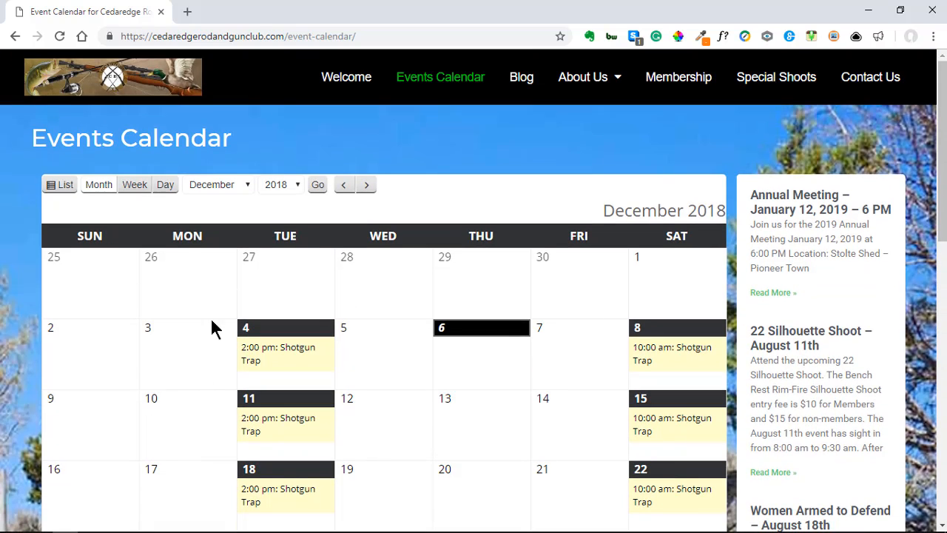
{"action": "left_click", "coordinate": [358, 83]}
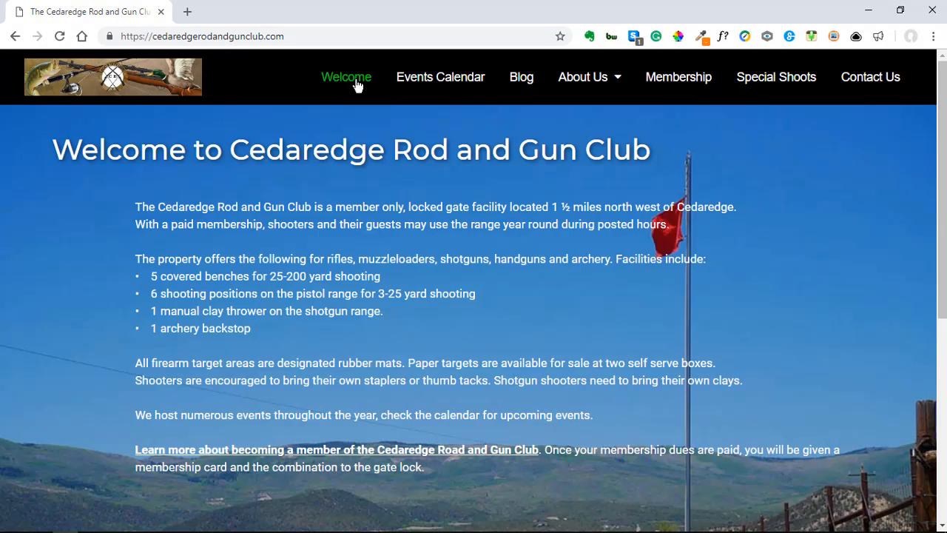
Step: Sign in at the site's /wp-admin login page with the admin username and password
{"action": "left_click", "coordinate": [306, 34]}
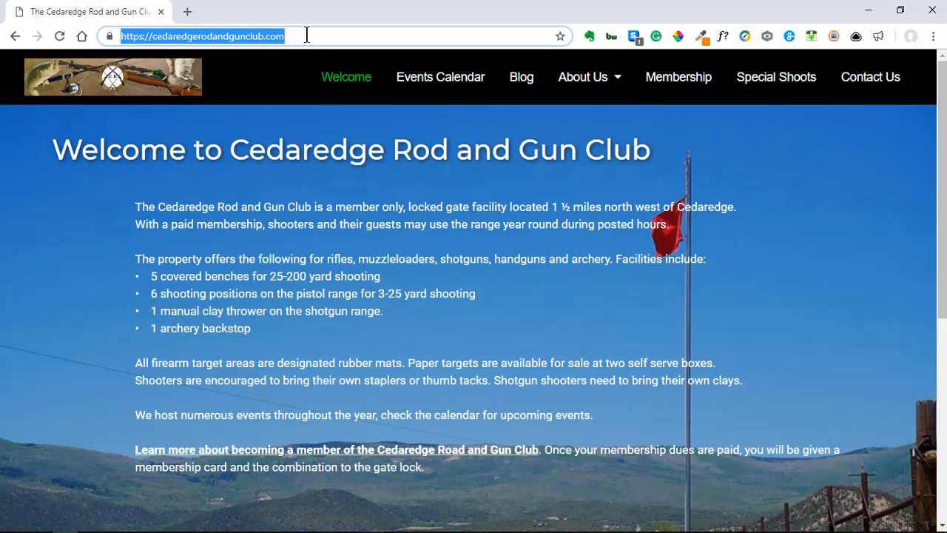
{"action": "left_click", "coordinate": [306, 35]}
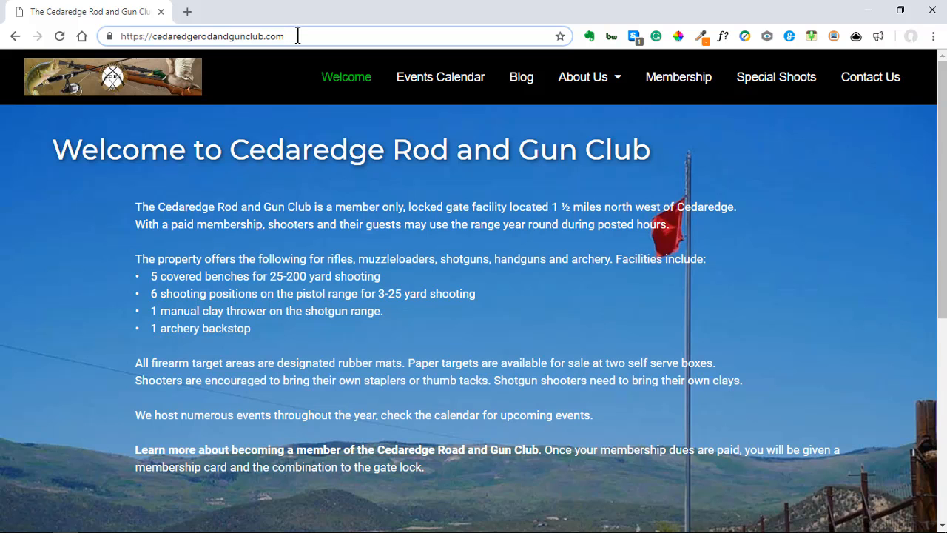
{"action": "type", "text": "/wp"}
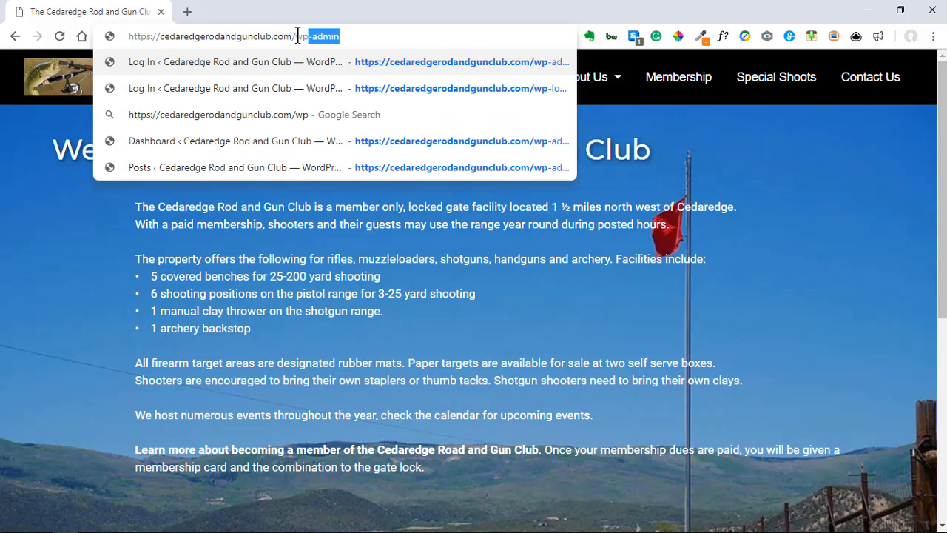
{"action": "type", "text": "-admin"}
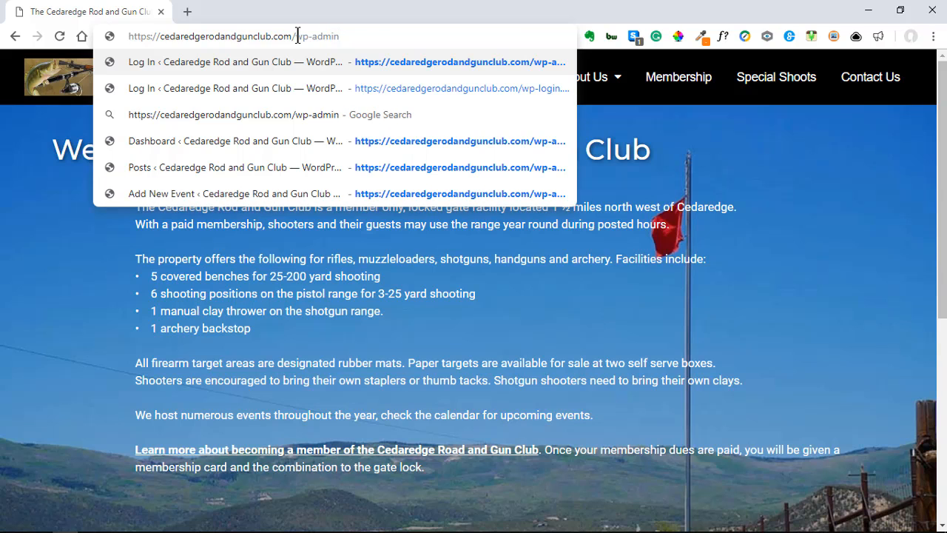
{"action": "left_click", "coordinate": [410, 59]}
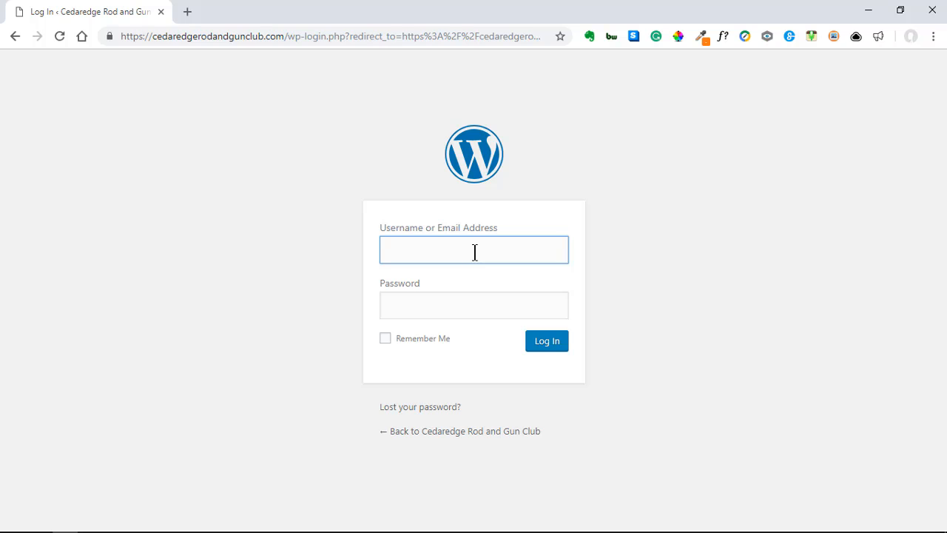
{"action": "type", "text": "Gloria"}
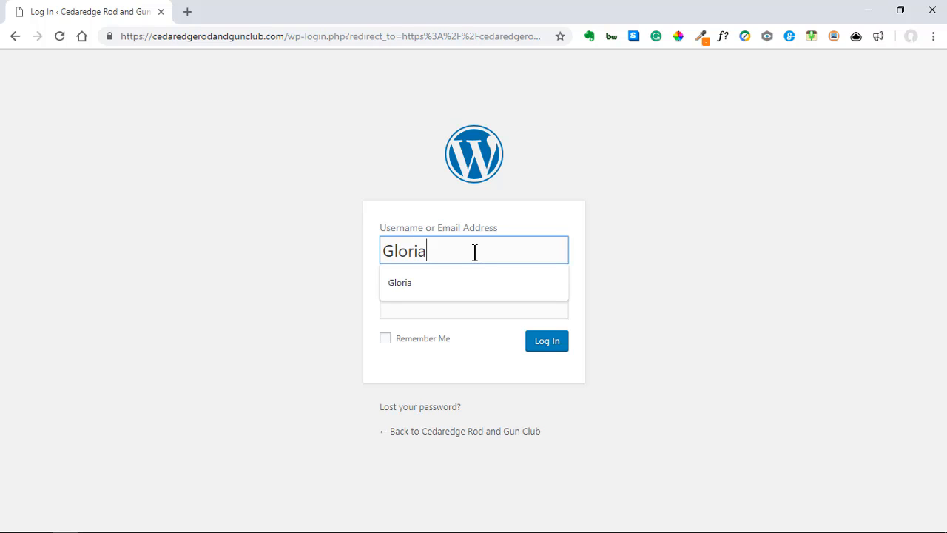
{"action": "key", "text": "Tab"}
{"action": "key", "text": "ctrl+v"}
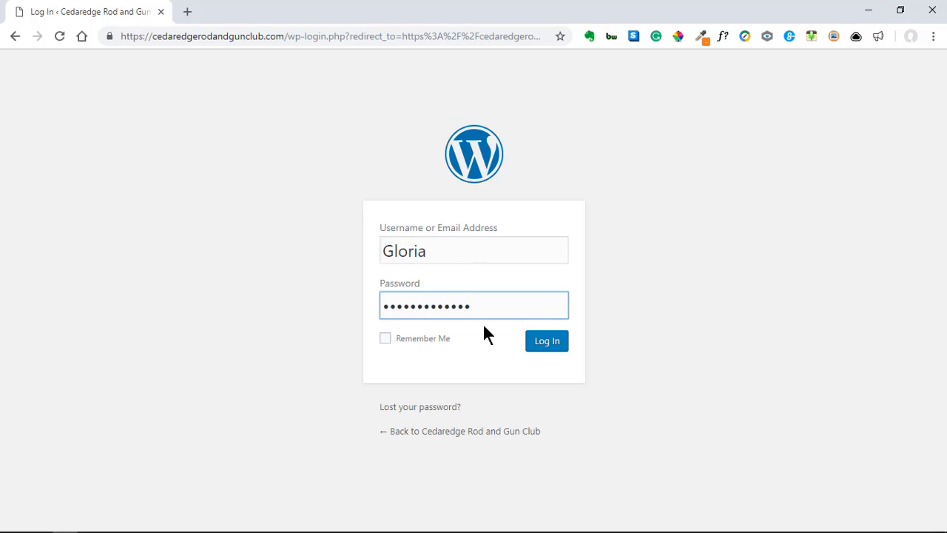
{"action": "left_click", "coordinate": [561, 345]}
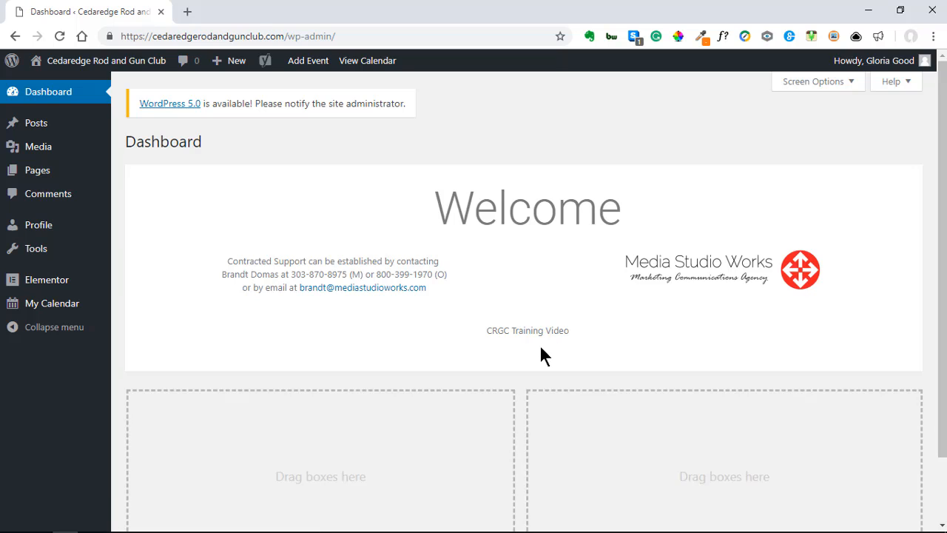
Step: Load cedaredgerodandgunclub.com in a new browser tab
{"action": "mouse_move", "coordinate": [848, 67]}
{"action": "left_click", "coordinate": [187, 12]}
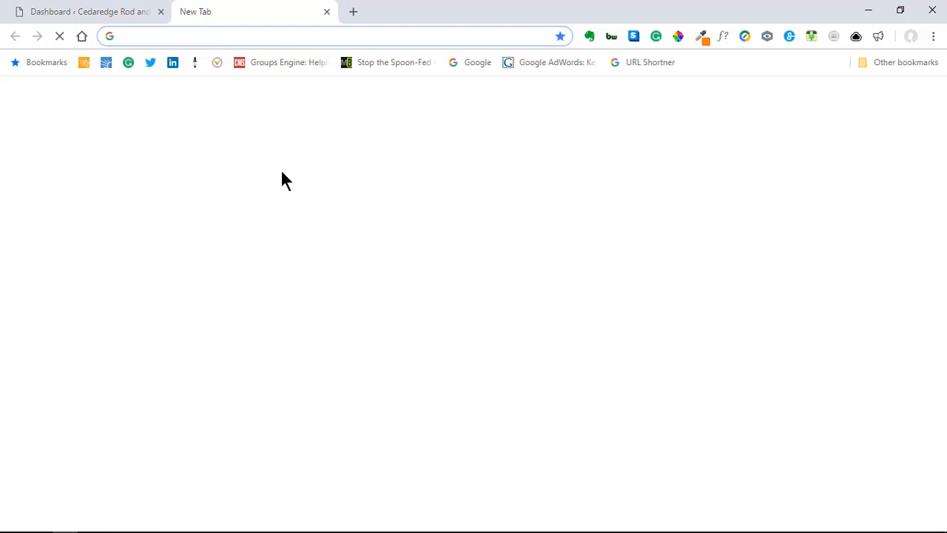
{"action": "type", "text": "ced"}
{"action": "key", "text": "Return"}
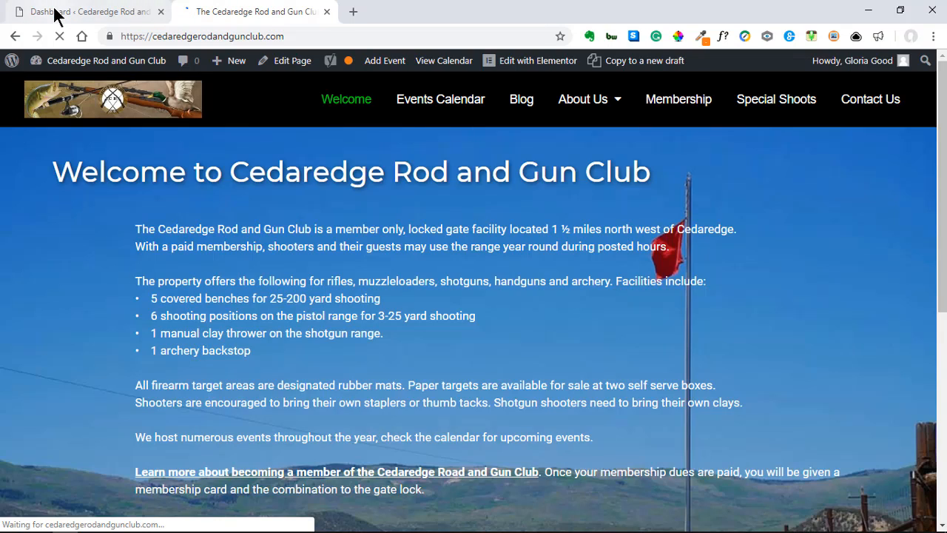
Step: Switch between the admin Dashboard and public site tabs, finishing on the Dashboard
{"action": "left_click", "coordinate": [55, 14]}
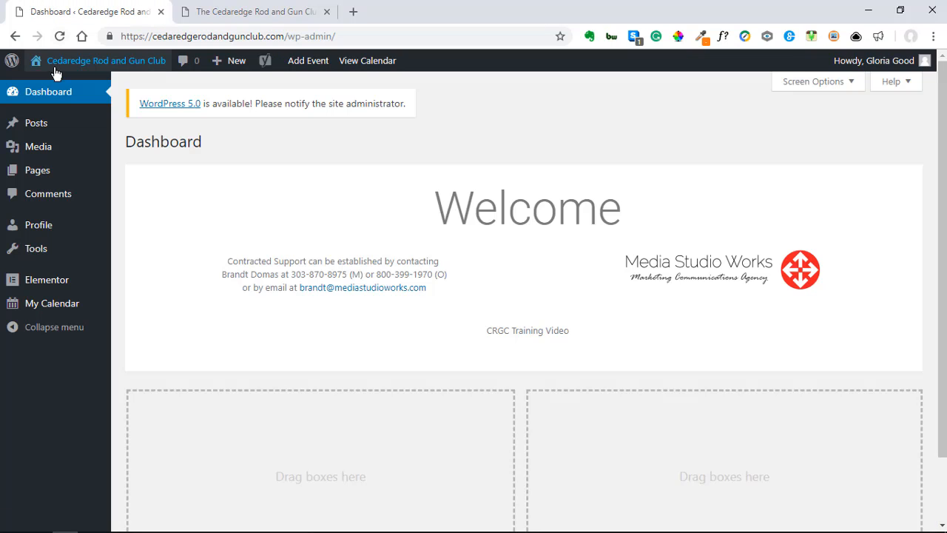
{"action": "mouse_move", "coordinate": [64, 68]}
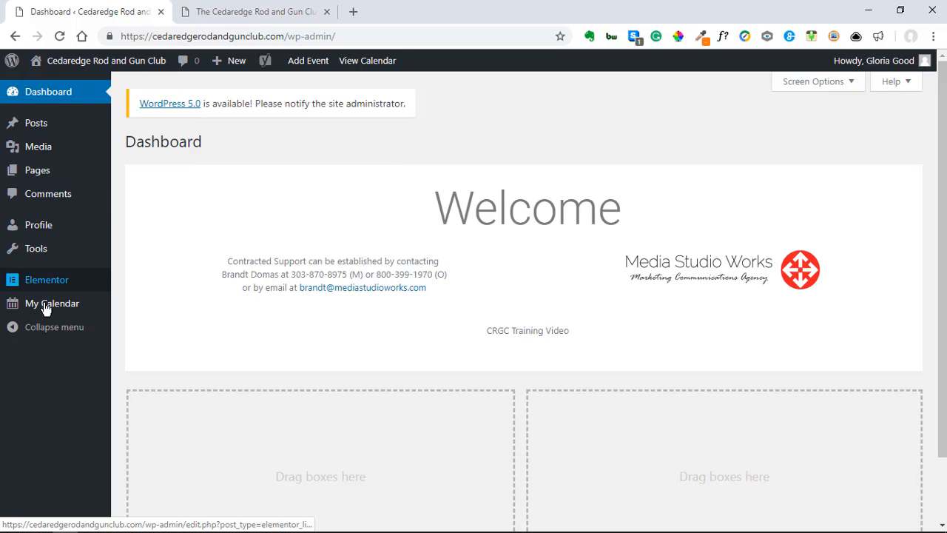
{"action": "mouse_move", "coordinate": [17, 126]}
{"action": "mouse_move", "coordinate": [58, 313]}
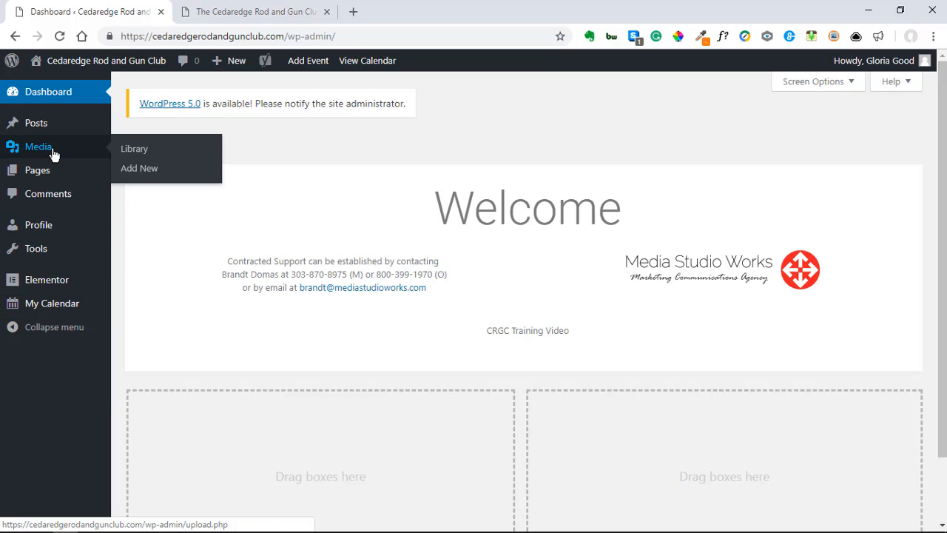
{"action": "left_click", "coordinate": [218, 16]}
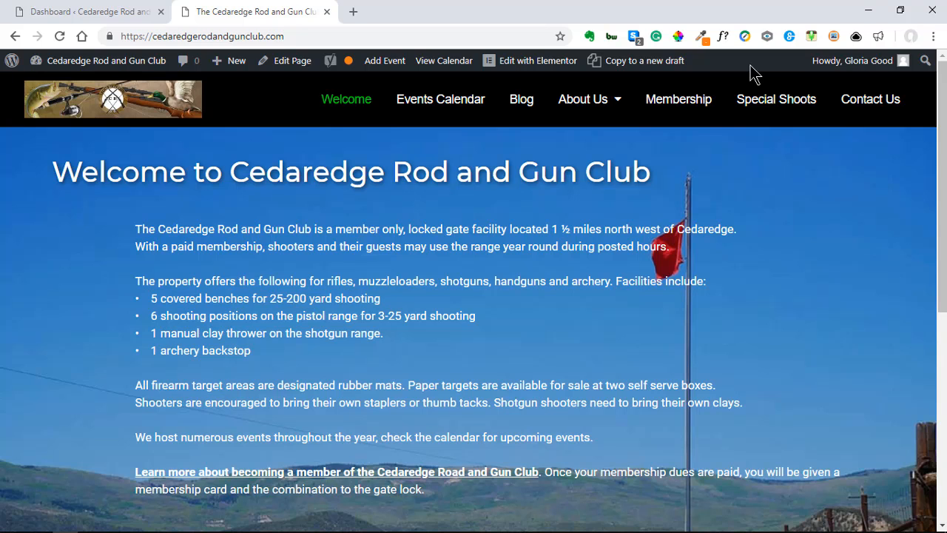
{"action": "key", "text": "alt+Tab"}
{"action": "key", "text": "alt+Tab"}
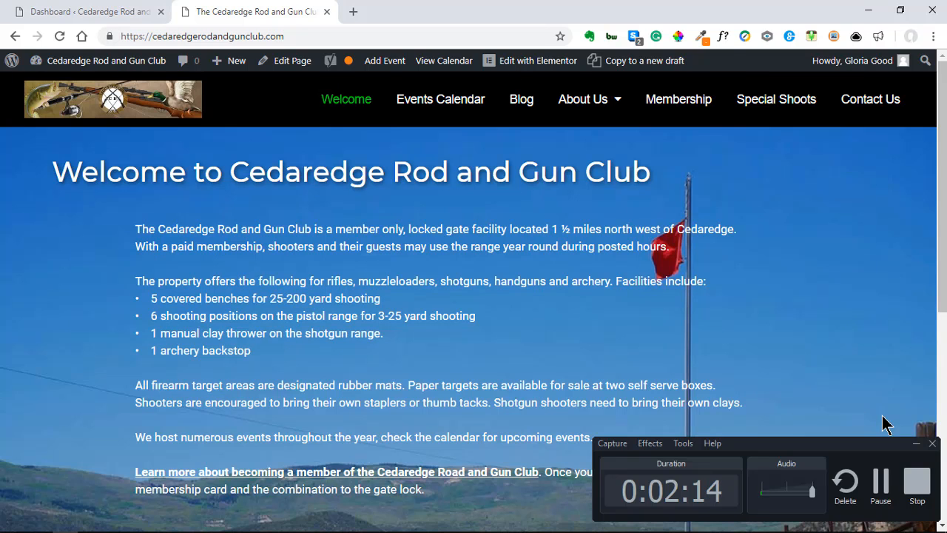
{"action": "left_click", "coordinate": [916, 442]}
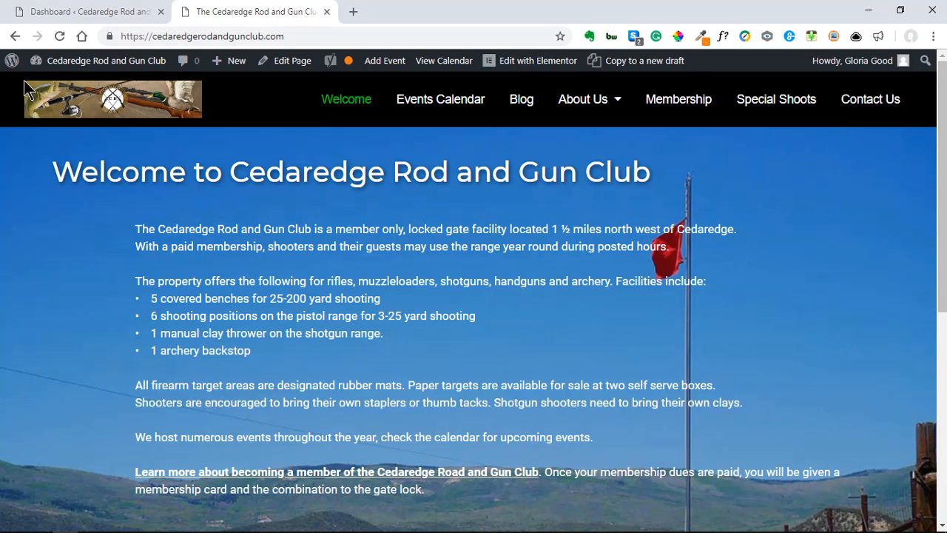
{"action": "left_click", "coordinate": [66, 12]}
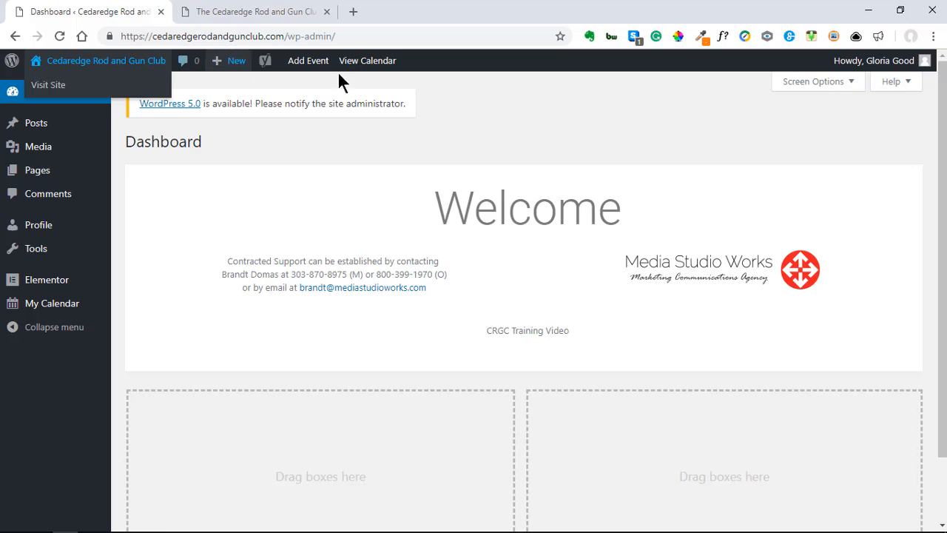
{"action": "left_click", "coordinate": [247, 12]}
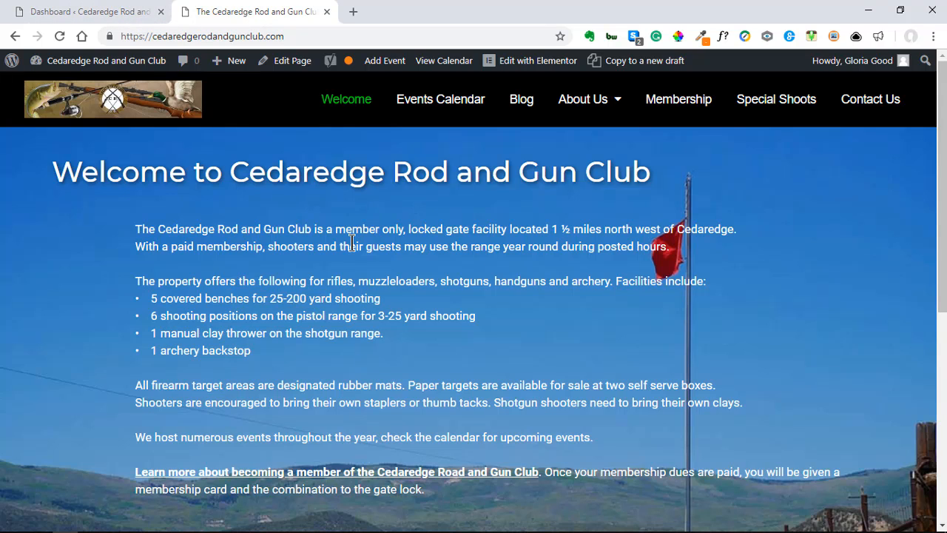
{"action": "left_click", "coordinate": [57, 12]}
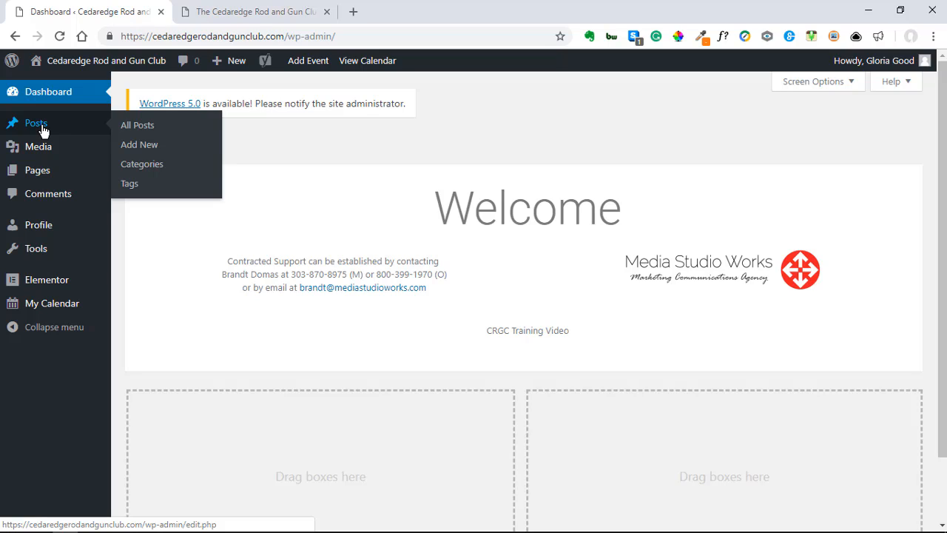
Step: Start a new draft from Posts > Add New, with an empty title and body
{"action": "left_click", "coordinate": [140, 150]}
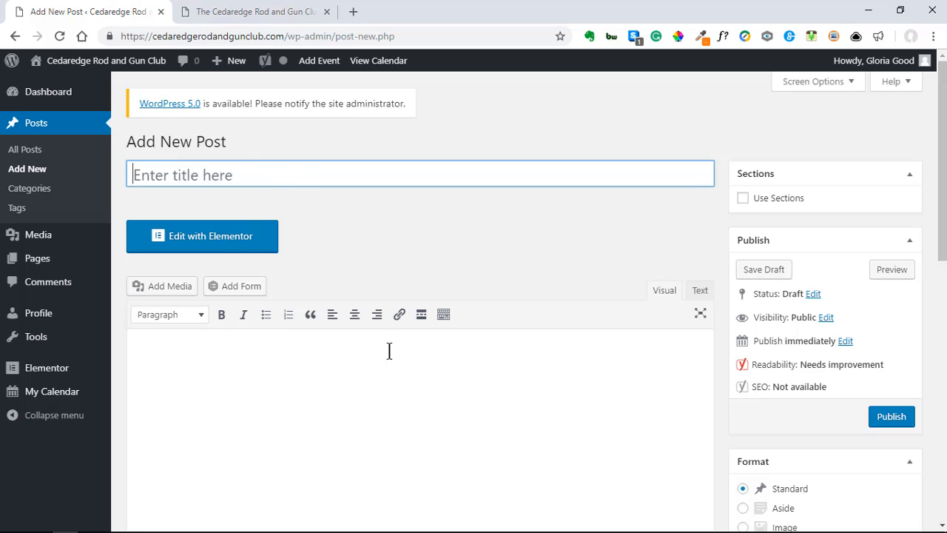
{"action": "scroll", "coordinate": [527, 372], "scroll_direction": "down", "scroll_amount": 2}
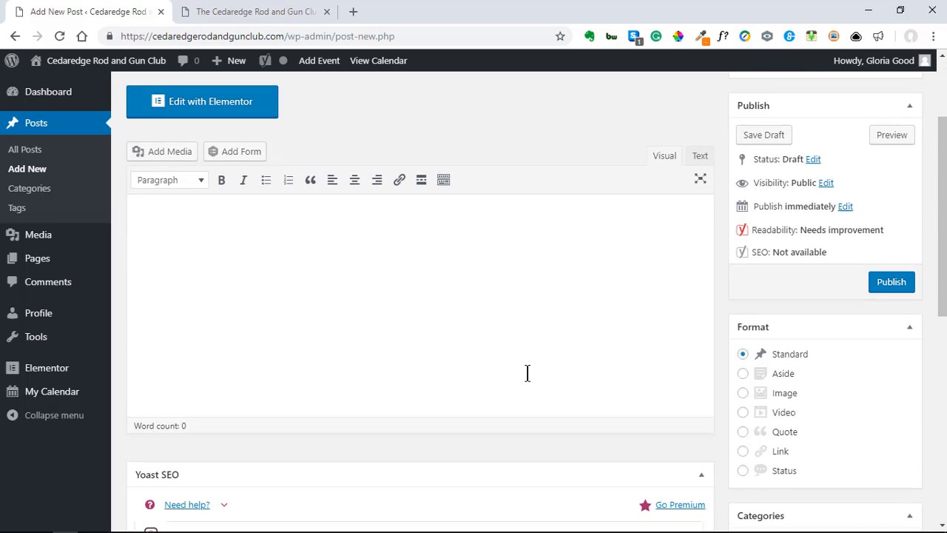
{"action": "scroll", "coordinate": [526, 372], "scroll_direction": "up", "scroll_amount": 2}
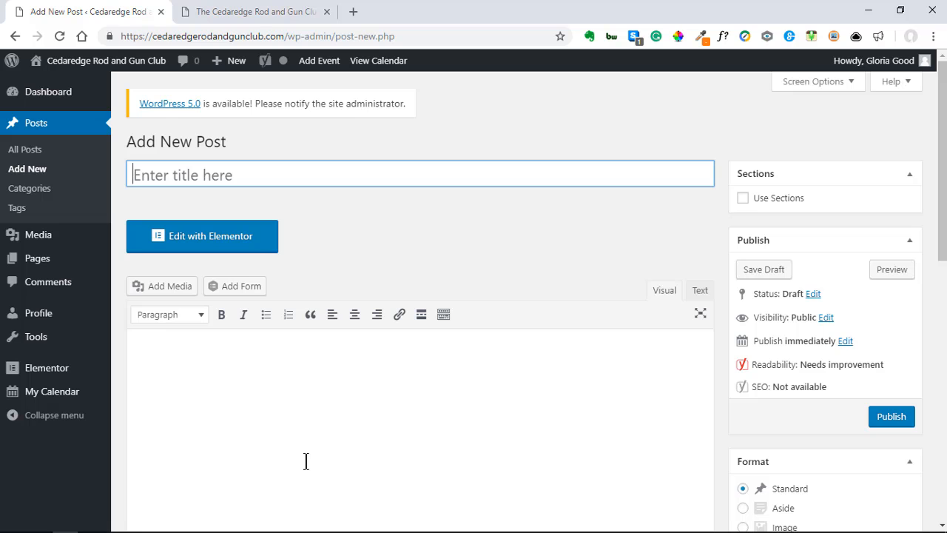
{"action": "scroll", "coordinate": [180, 364], "scroll_direction": "down", "scroll_amount": 1}
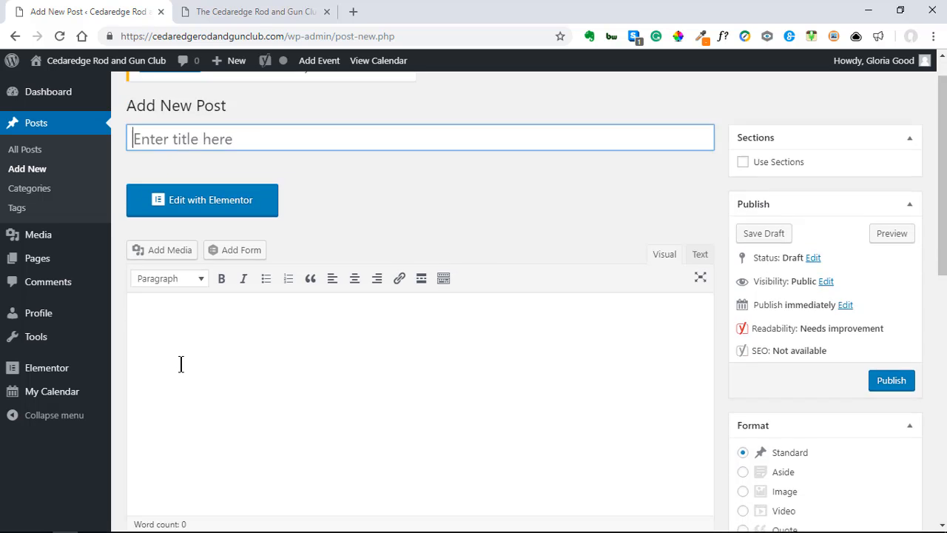
{"action": "scroll", "coordinate": [181, 364], "scroll_direction": "down", "scroll_amount": 1}
{"action": "scroll", "coordinate": [180, 363], "scroll_direction": "up", "scroll_amount": 2}
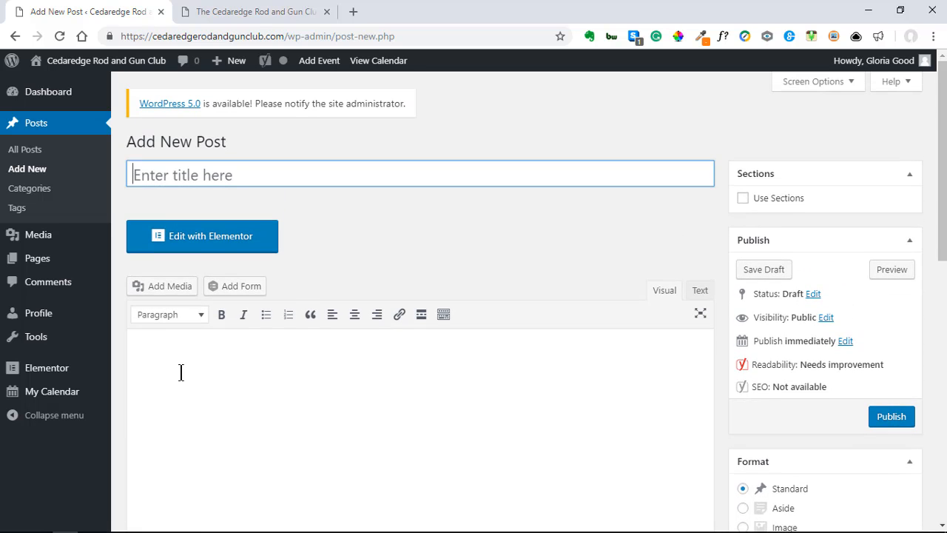
Step: Title the new post 'Sample Blog Post'
{"action": "left_click", "coordinate": [134, 171]}
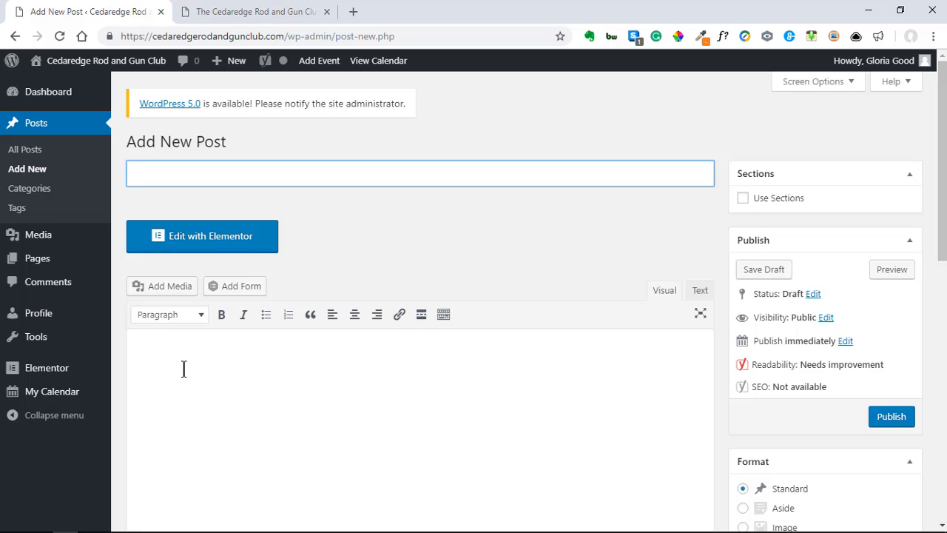
{"action": "type", "text": "Sample Blo"}
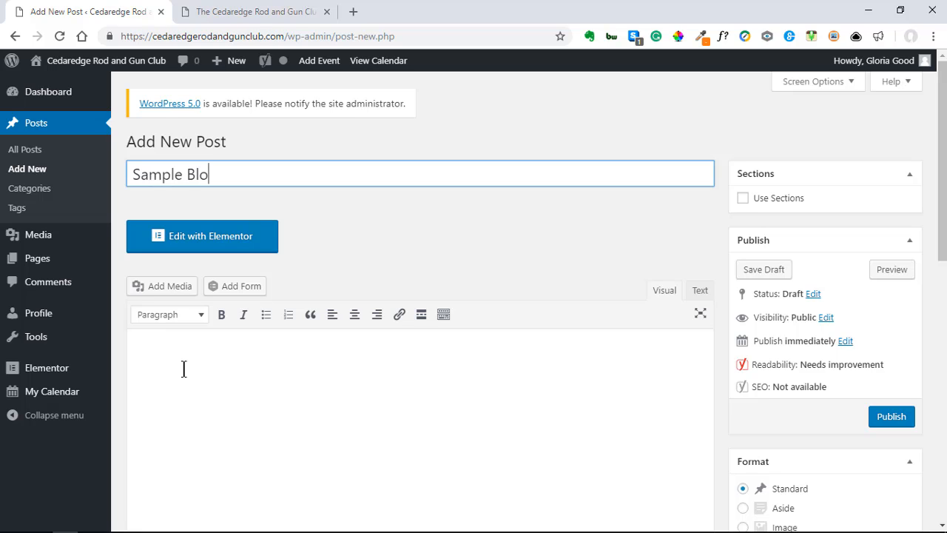
{"action": "type", "text": "g Post"}
{"action": "left_click", "coordinate": [211, 391]}
Step: Copy the firearm target-areas paragraph from the homepage and paste it three times into the body
{"action": "left_click", "coordinate": [245, 16]}
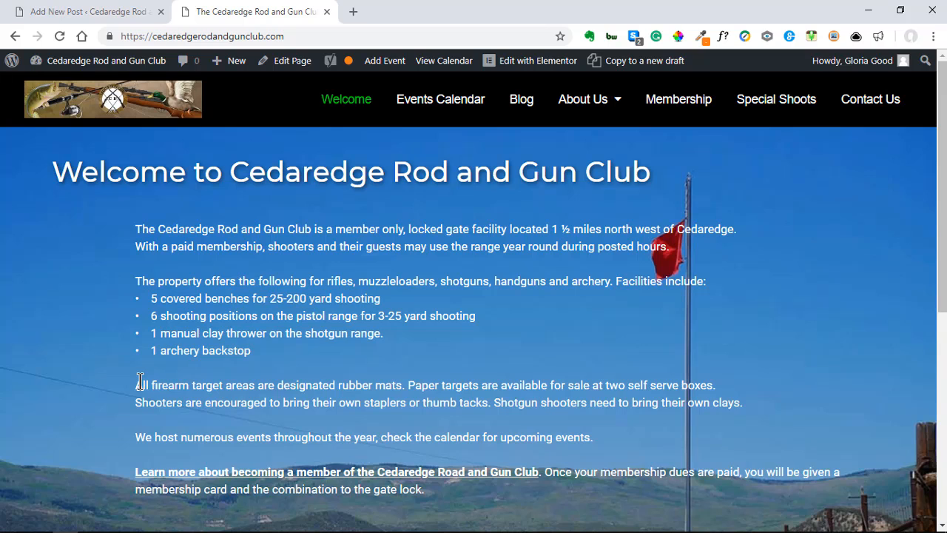
{"action": "left_click_drag", "start_coordinate": [138, 385], "coordinate": [740, 404]}
{"action": "key", "text": "ctrl+c"}
{"action": "key", "text": "F9"}
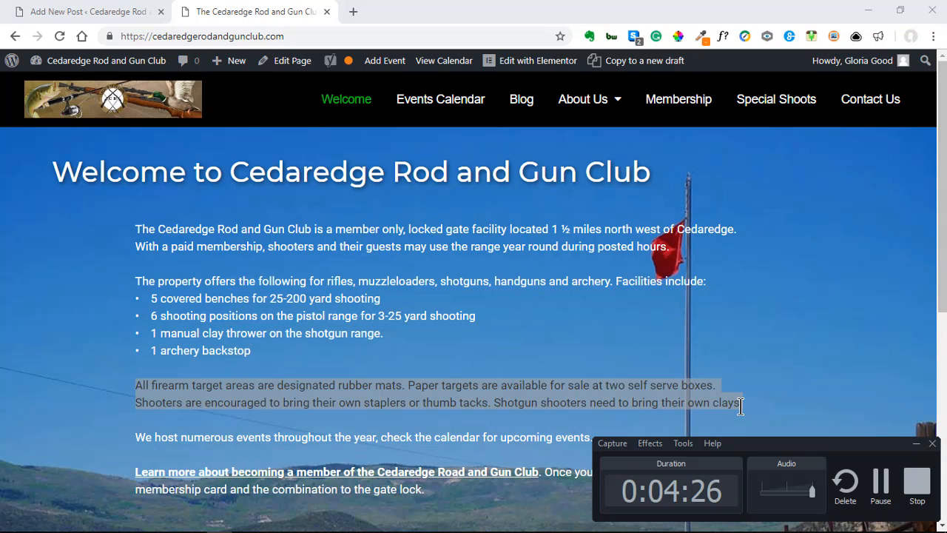
{"action": "left_click", "coordinate": [916, 445]}
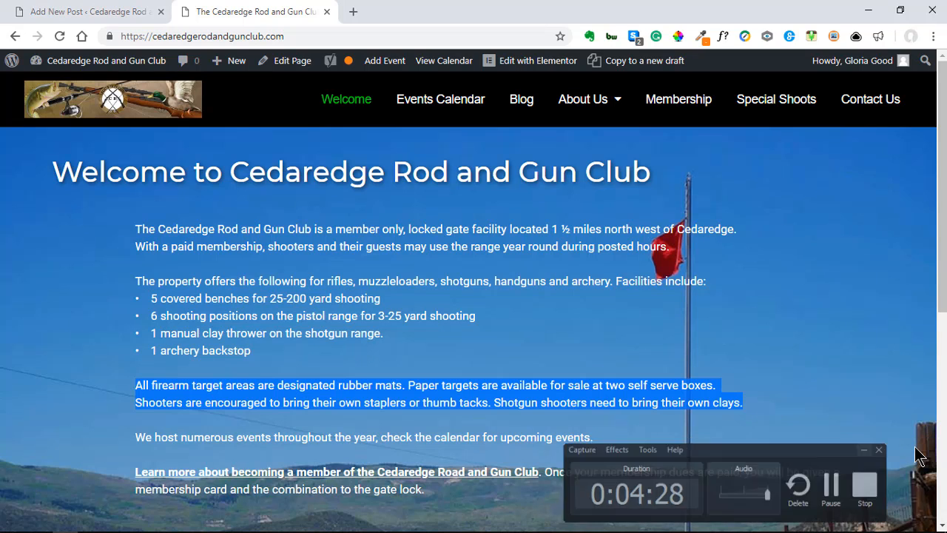
{"action": "left_click", "coordinate": [104, 17]}
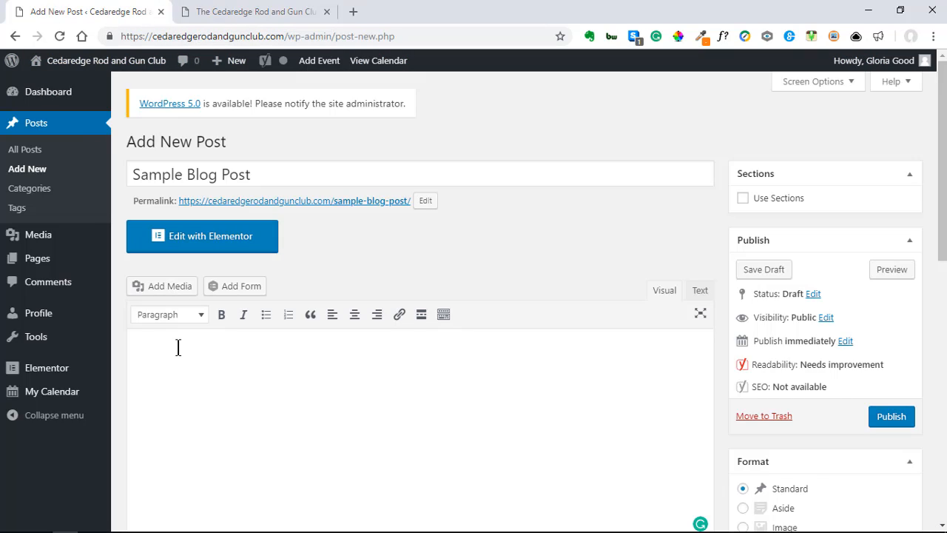
{"action": "key", "text": "ctrl+v"}
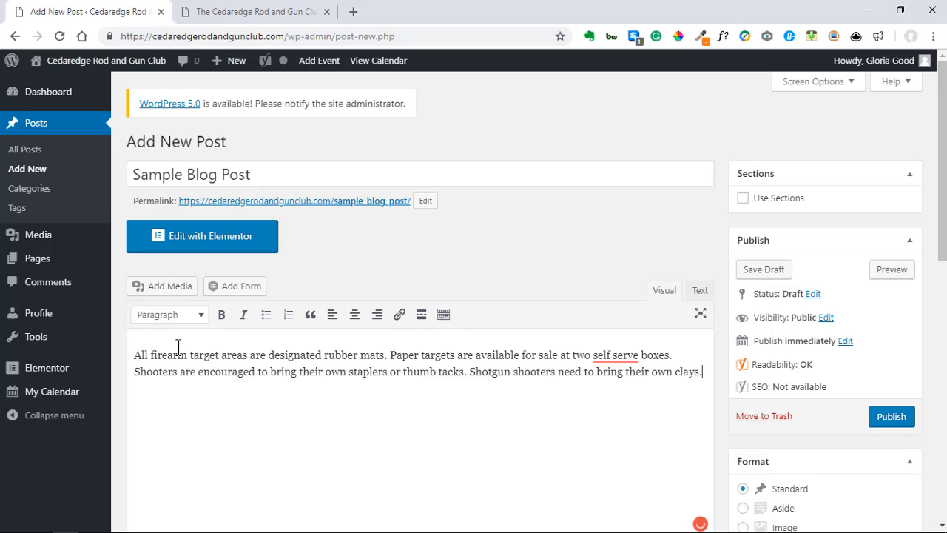
{"action": "key", "text": "ctrl+v"}
{"action": "key", "text": "Return"}
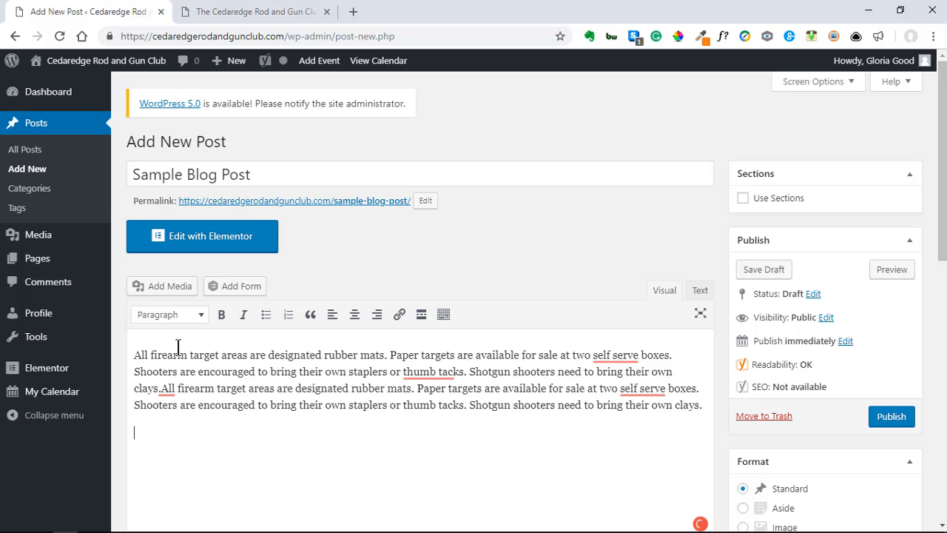
{"action": "key", "text": "ctrl+v"}
Step: Accept Grammarly fixes turning 'thumb tacks' into 'thumbtacks' and 'self serve' into 'self-serve' in the first copies
{"action": "mouse_move", "coordinate": [168, 389]}
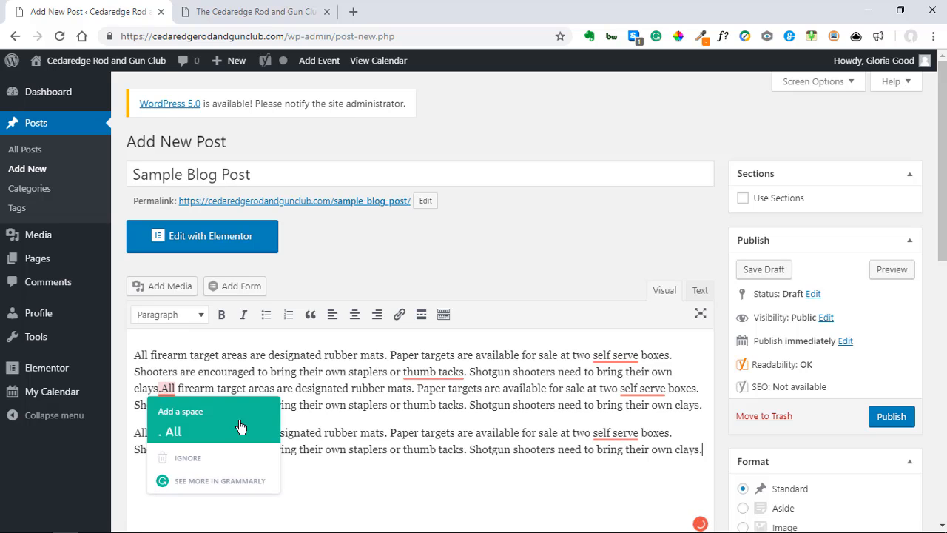
{"action": "mouse_move", "coordinate": [444, 376]}
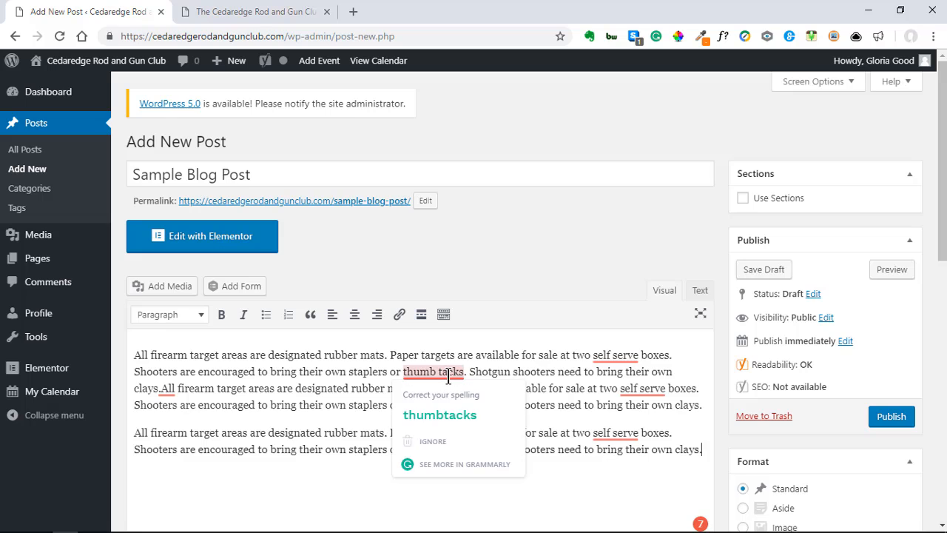
{"action": "left_click", "coordinate": [459, 416]}
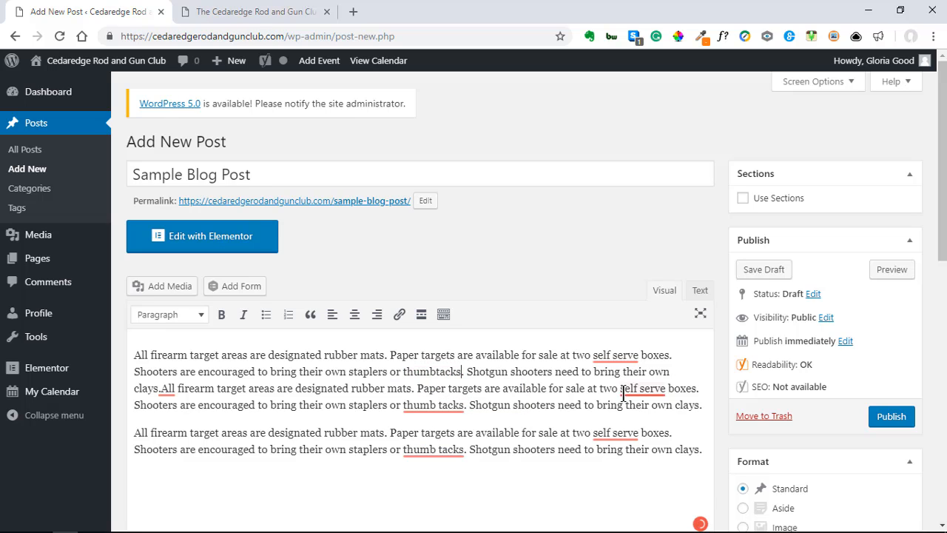
{"action": "mouse_move", "coordinate": [633, 394]}
{"action": "left_click", "coordinate": [650, 433]}
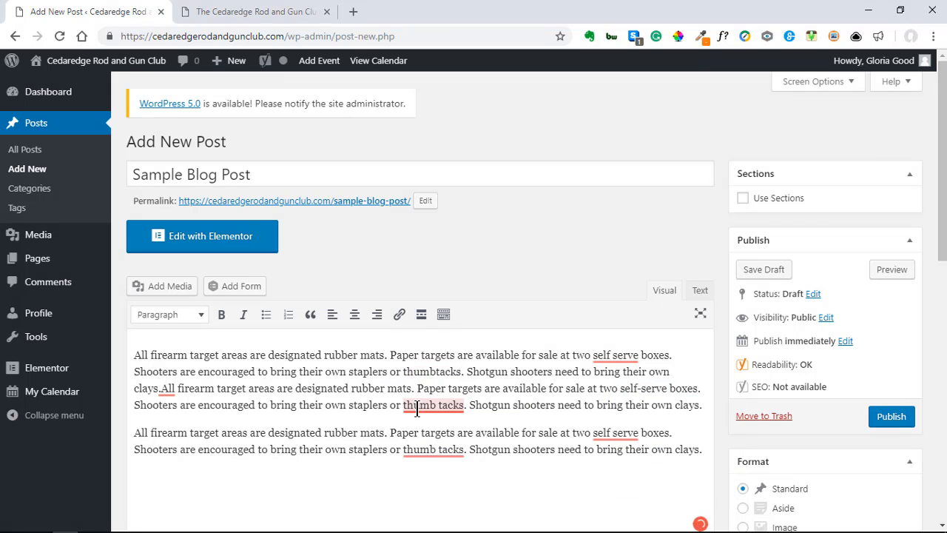
{"action": "mouse_move", "coordinate": [418, 405]}
{"action": "left_click", "coordinate": [440, 448]}
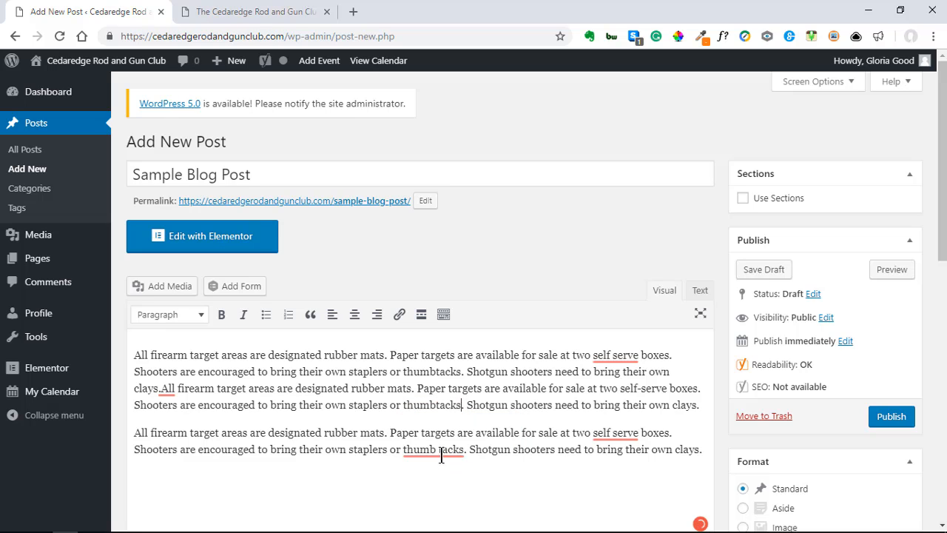
Step: Fix the remaining thumbtacks and self-serve underlines and add the missing space after 'clays.'
{"action": "mouse_move", "coordinate": [443, 449]}
{"action": "left_click", "coordinate": [437, 381]}
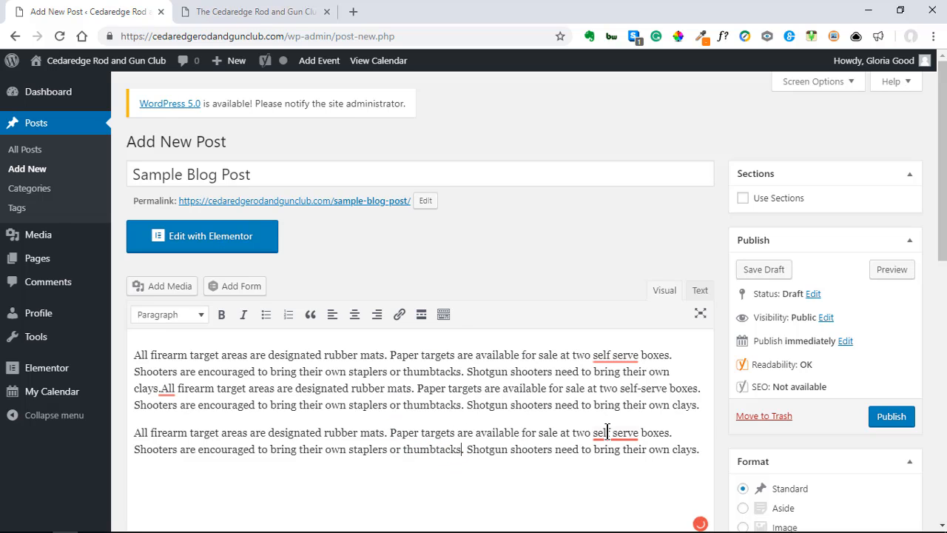
{"action": "mouse_move", "coordinate": [611, 437]}
{"action": "left_click", "coordinate": [624, 364]}
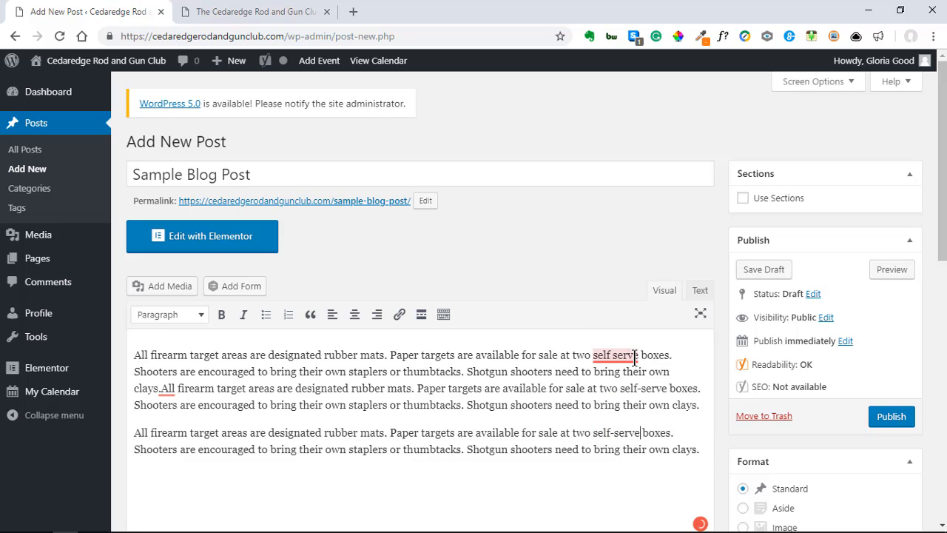
{"action": "mouse_move", "coordinate": [627, 358]}
{"action": "left_click", "coordinate": [620, 398]}
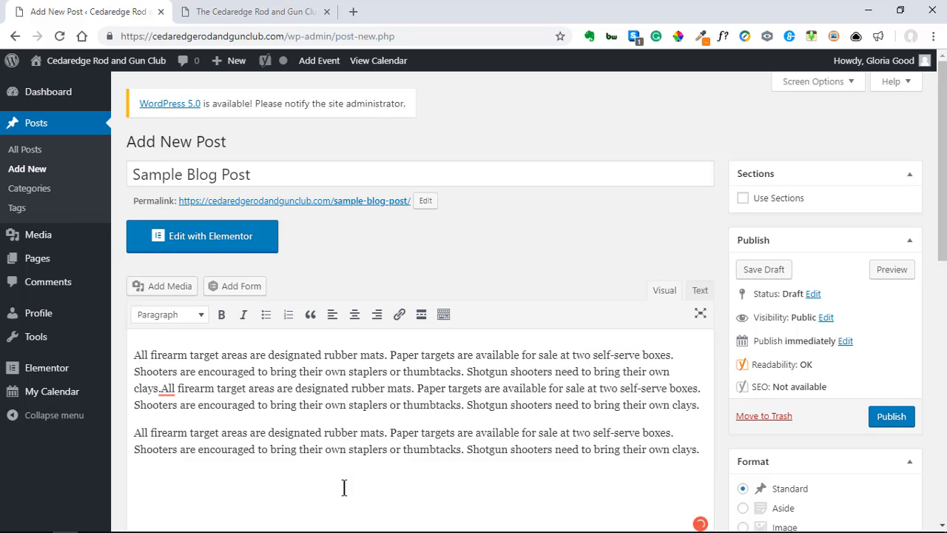
{"action": "mouse_move", "coordinate": [166, 386]}
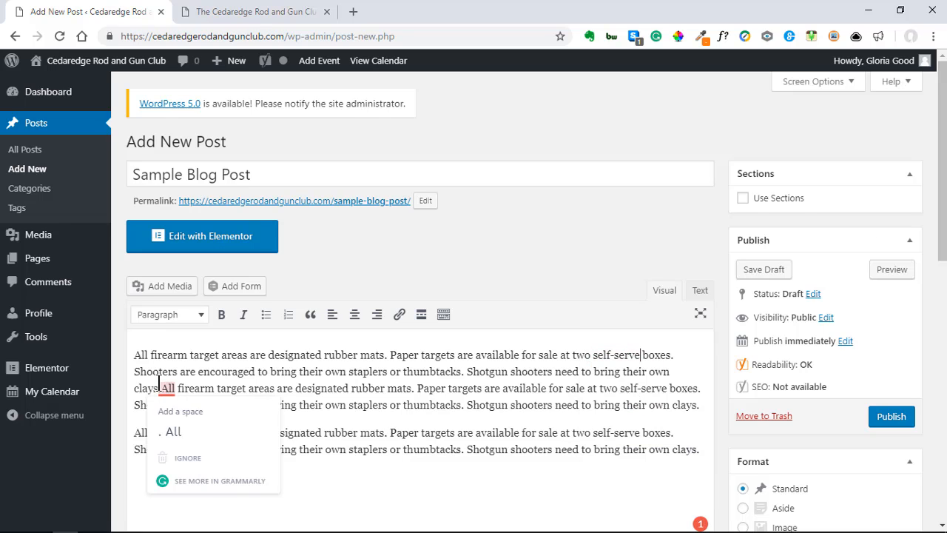
{"action": "left_click", "coordinate": [192, 409]}
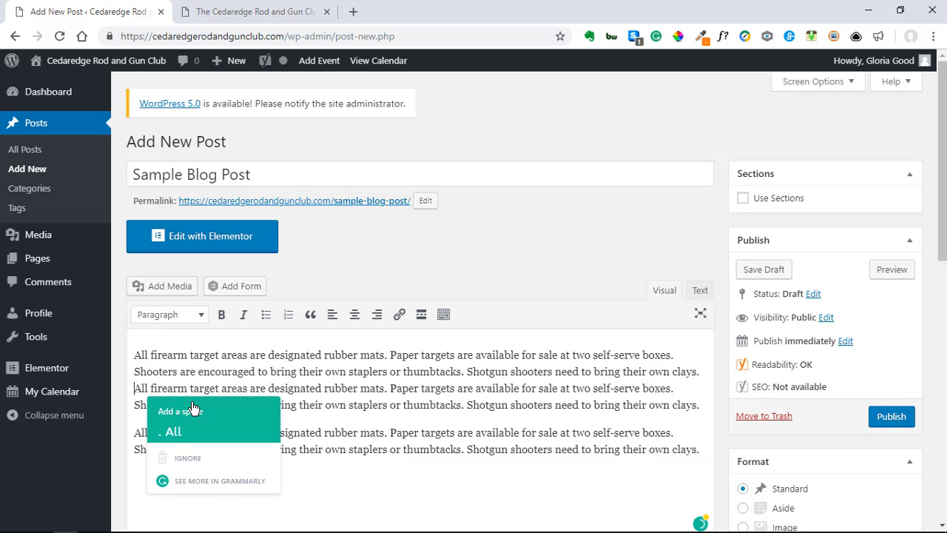
Step: Break the second paragraph into separate sentences, each on its own line
{"action": "key", "text": "Return"}
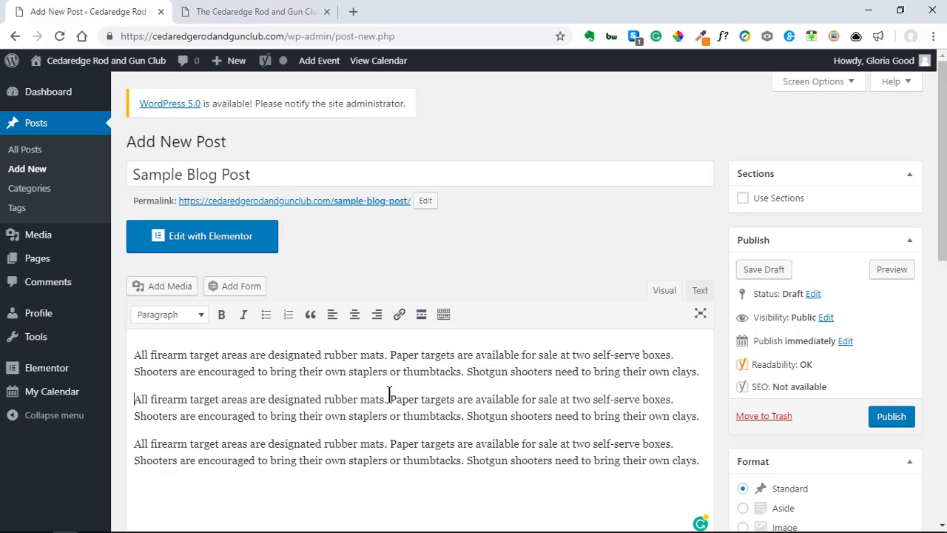
{"action": "key", "text": "Return"}
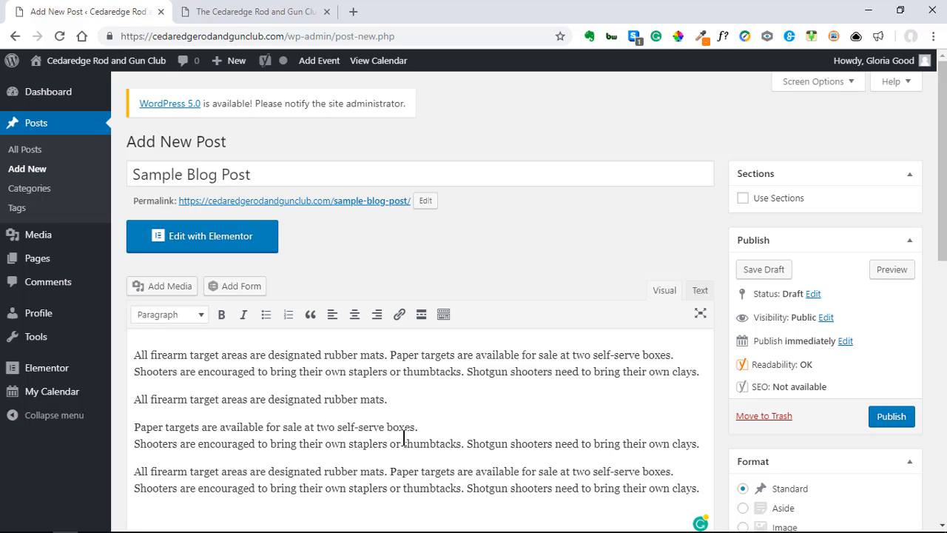
{"action": "left_click", "coordinate": [424, 424]}
{"action": "key", "text": "Return"}
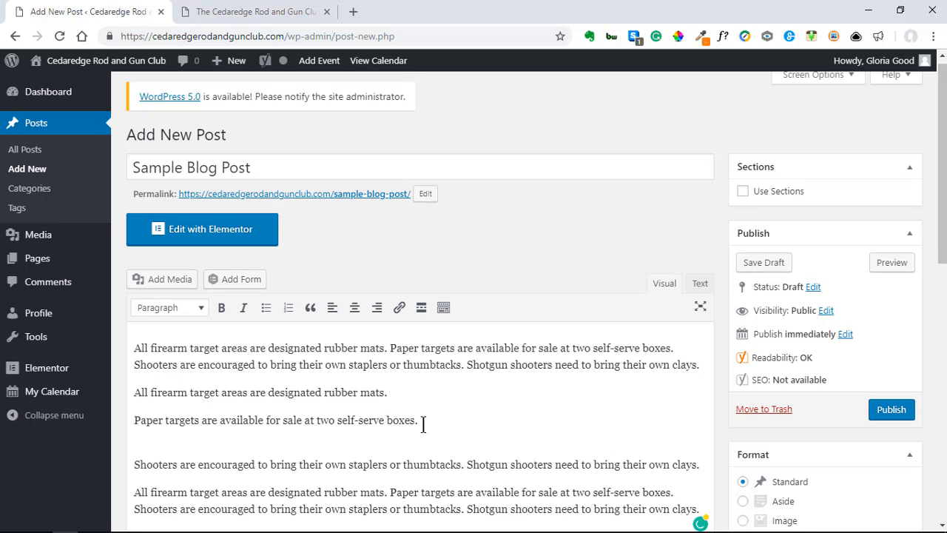
{"action": "key", "text": "BackSpace"}
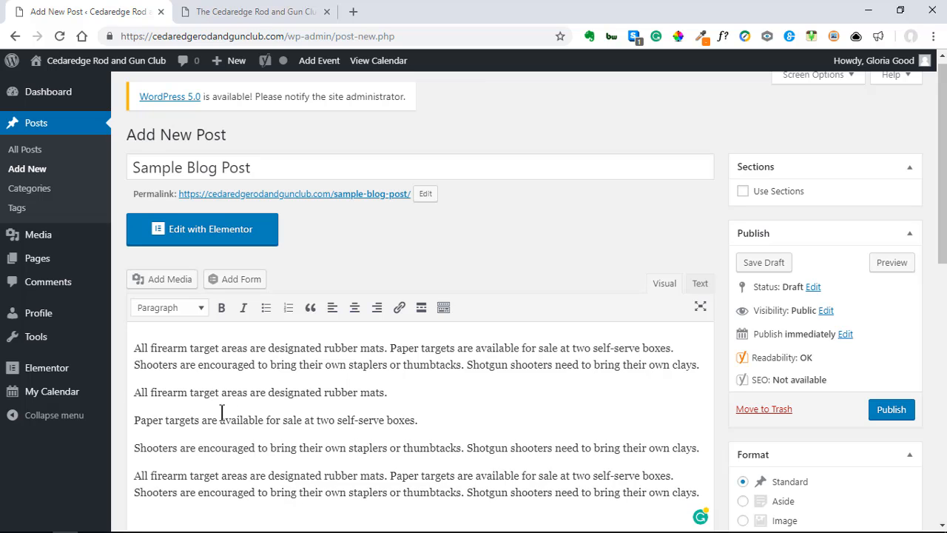
Step: Make the rubber mats and Paper targets sentences a bulleted list
{"action": "left_click", "coordinate": [135, 394]}
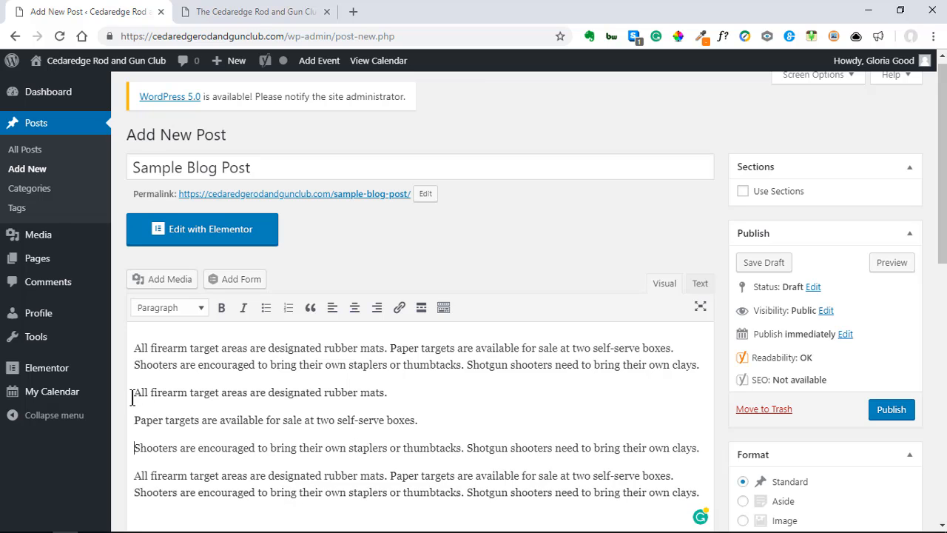
{"action": "left_click", "coordinate": [265, 307]}
{"action": "left_click", "coordinate": [133, 419]}
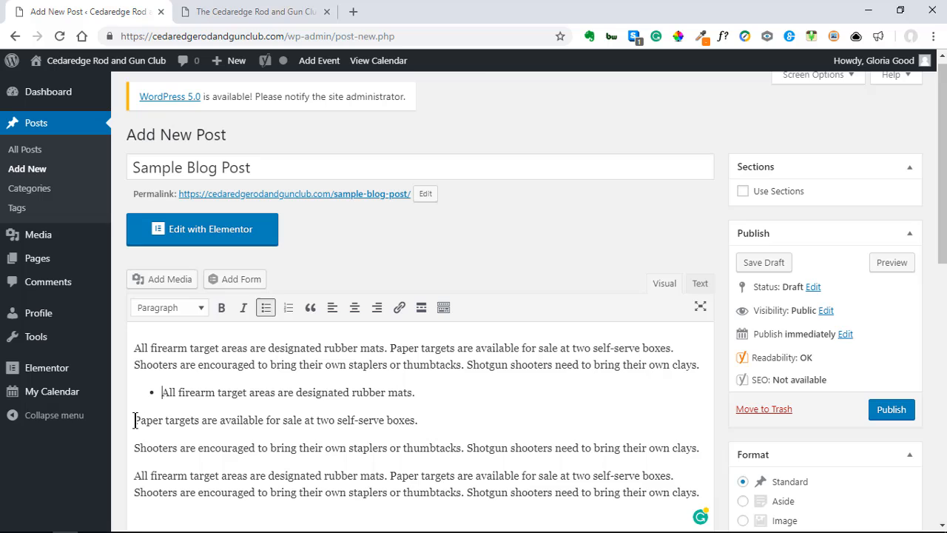
{"action": "left_click", "coordinate": [266, 309]}
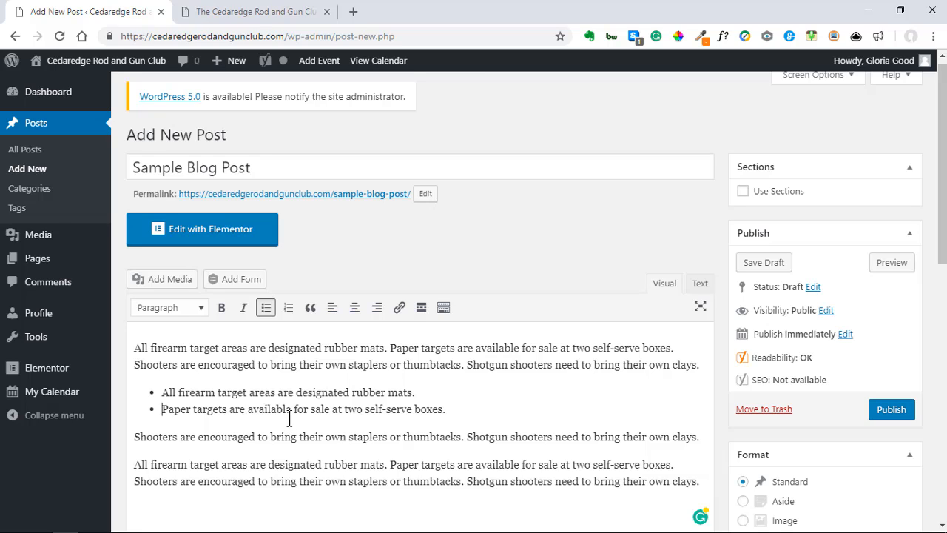
{"action": "left_click", "coordinate": [133, 348]}
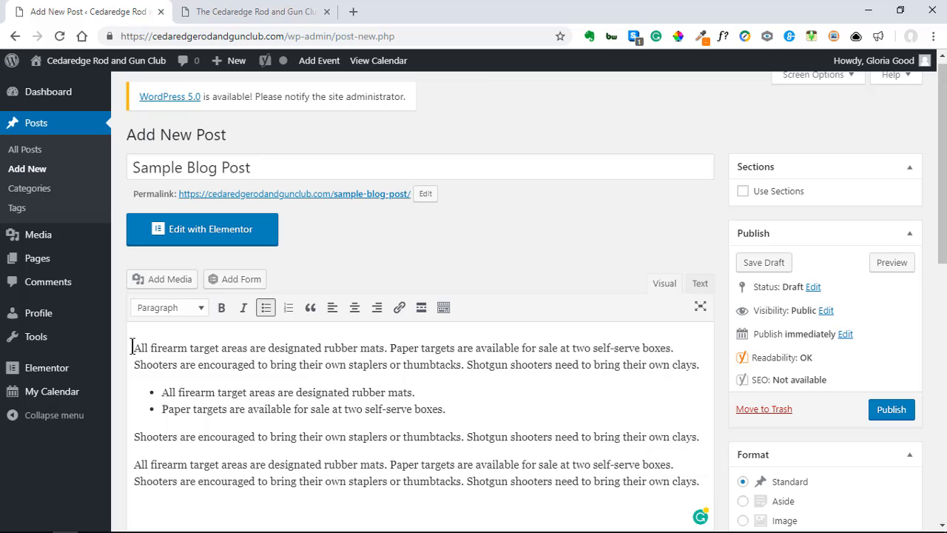
Step: Permanently delete shotgun-sample-image.jpg from the Add Media library
{"action": "left_click", "coordinate": [169, 281]}
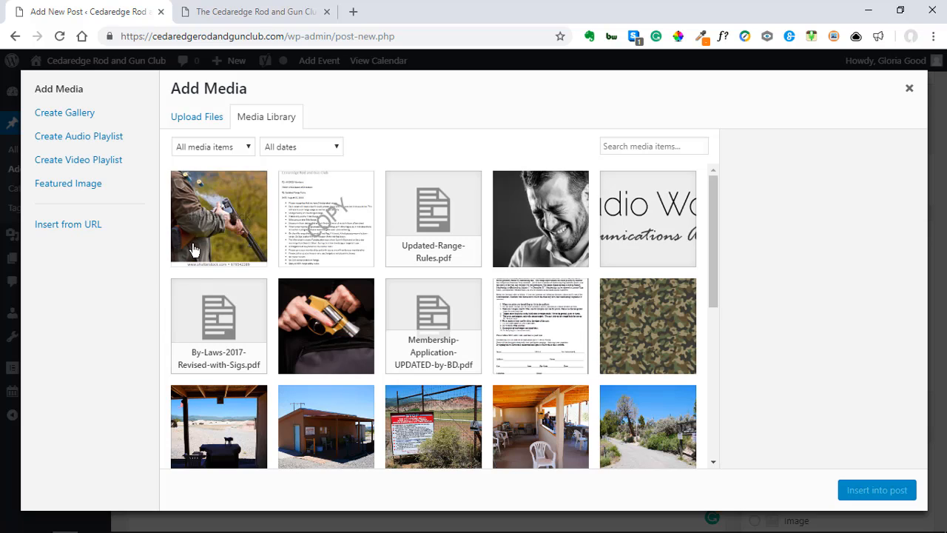
{"action": "scroll", "coordinate": [626, 416], "scroll_direction": "down", "scroll_amount": 1}
{"action": "scroll", "coordinate": [434, 387], "scroll_direction": "down", "scroll_amount": 6}
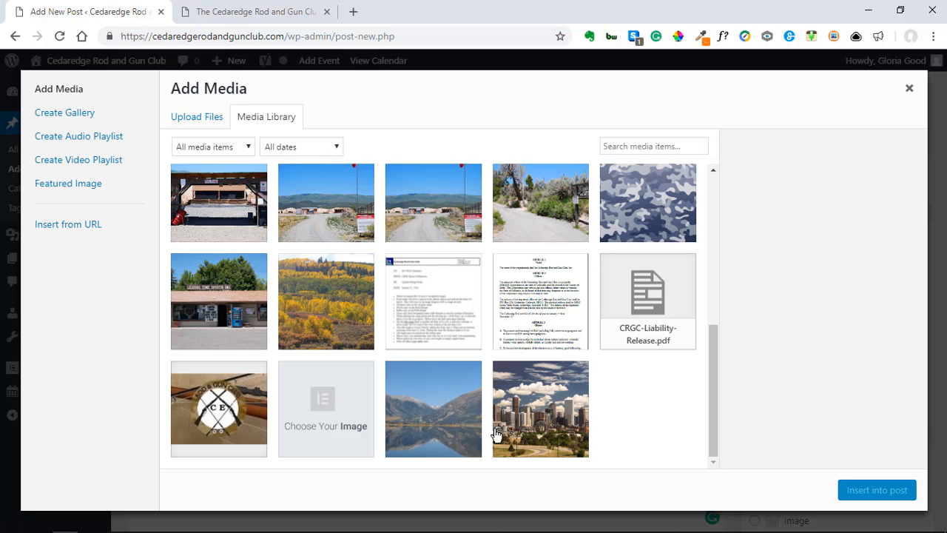
{"action": "scroll", "coordinate": [539, 435], "scroll_direction": "up", "scroll_amount": 4}
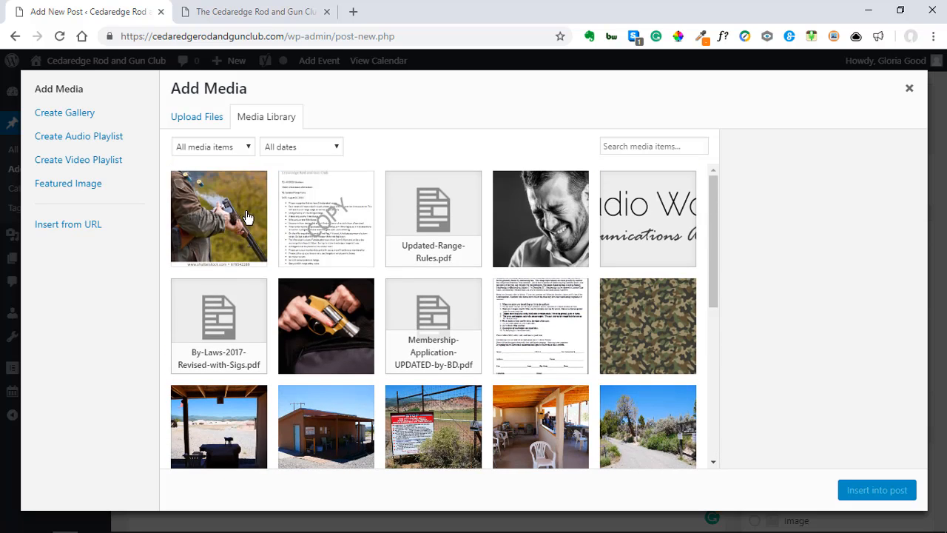
{"action": "left_click", "coordinate": [248, 219]}
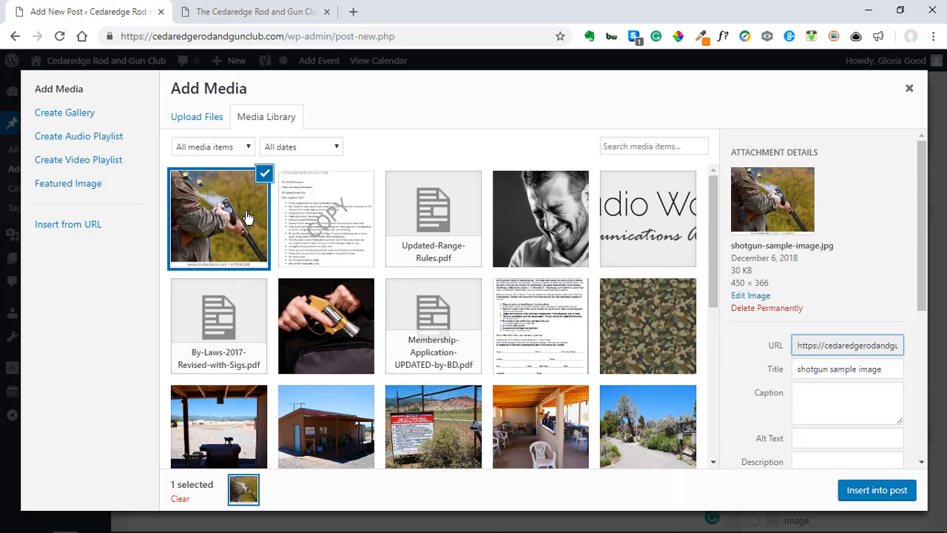
{"action": "left_click", "coordinate": [762, 308]}
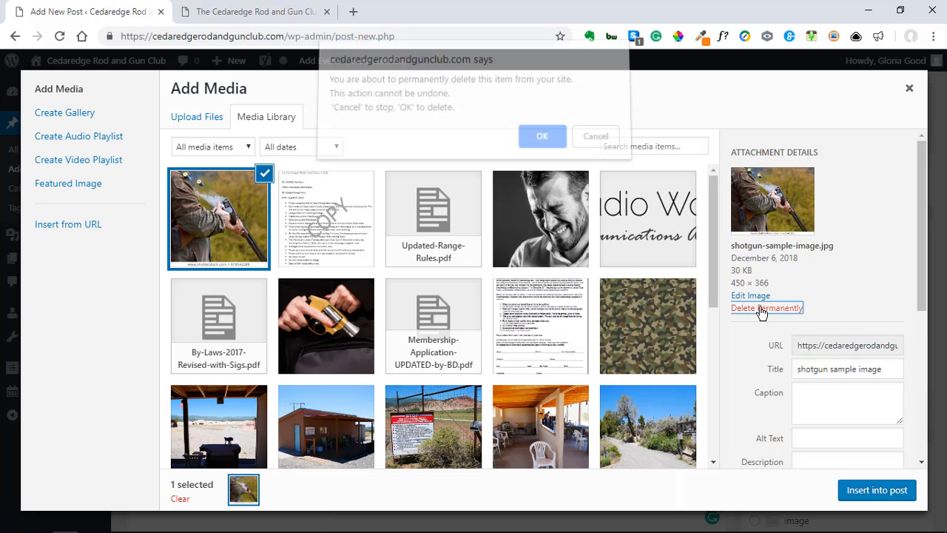
{"action": "left_click", "coordinate": [547, 145]}
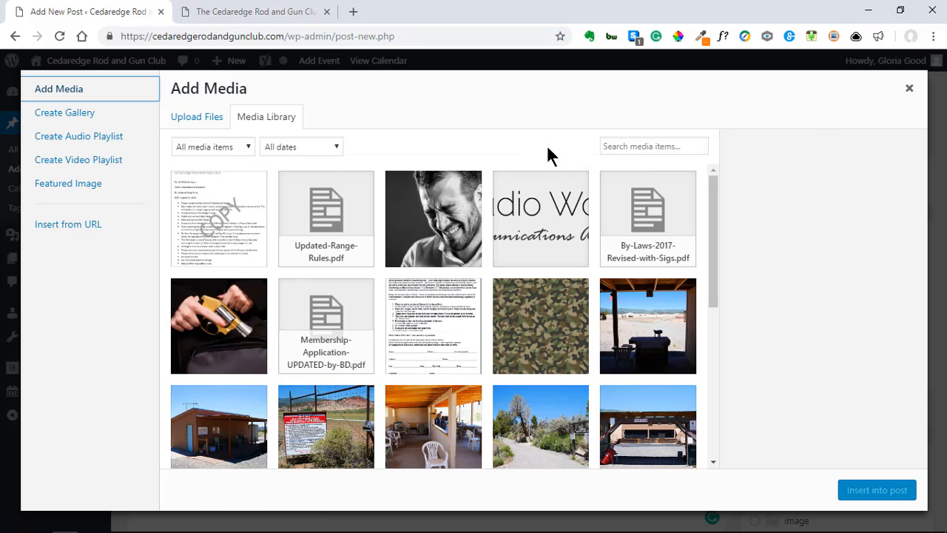
Step: Upload 'shotgun sample image' from the Desktop through the Upload Files tab
{"action": "left_click", "coordinate": [194, 123]}
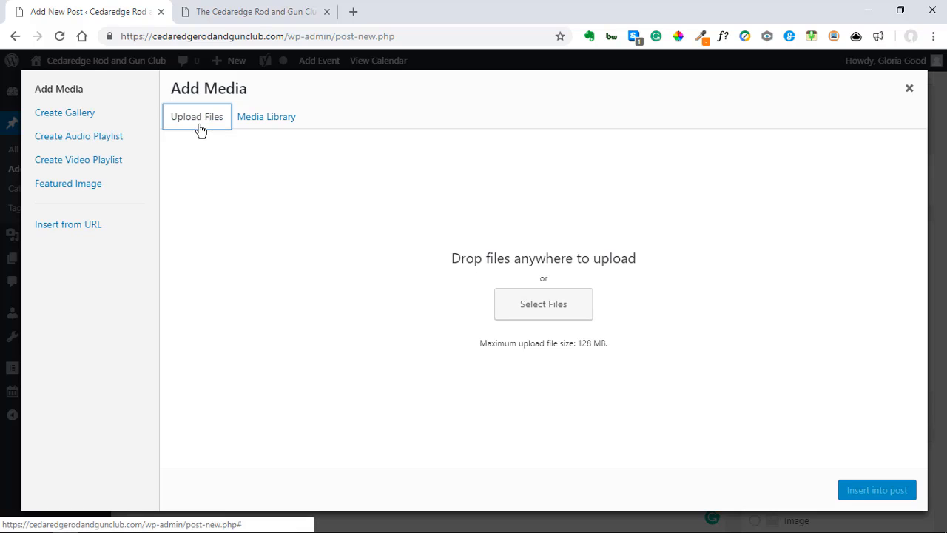
{"action": "left_click", "coordinate": [551, 309]}
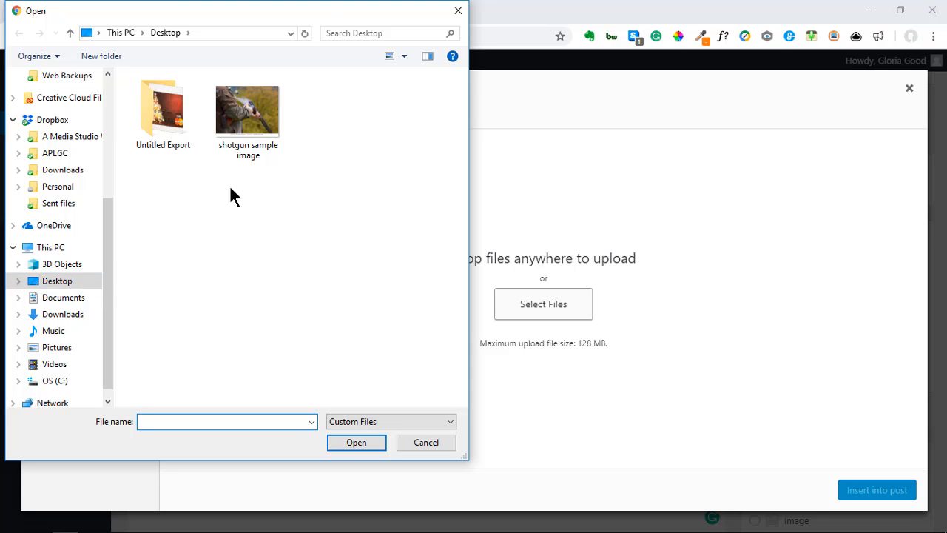
{"action": "left_click", "coordinate": [251, 107]}
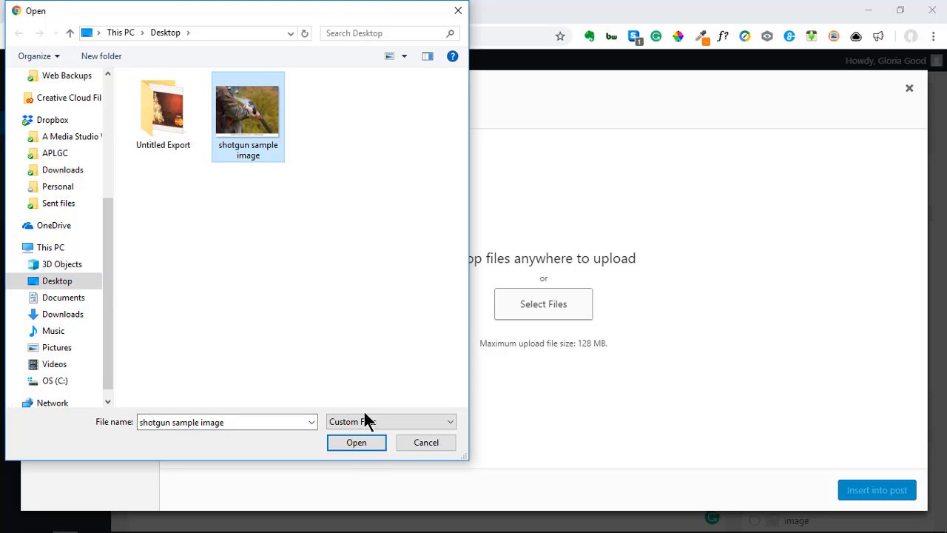
{"action": "left_click", "coordinate": [367, 441]}
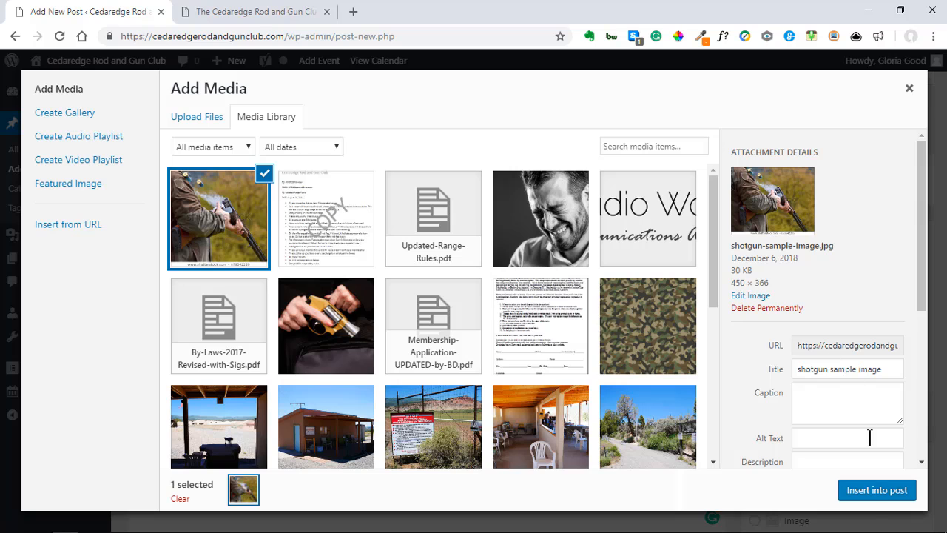
Step: Insert the shotgun image into the post and align it right
{"action": "left_click", "coordinate": [876, 491]}
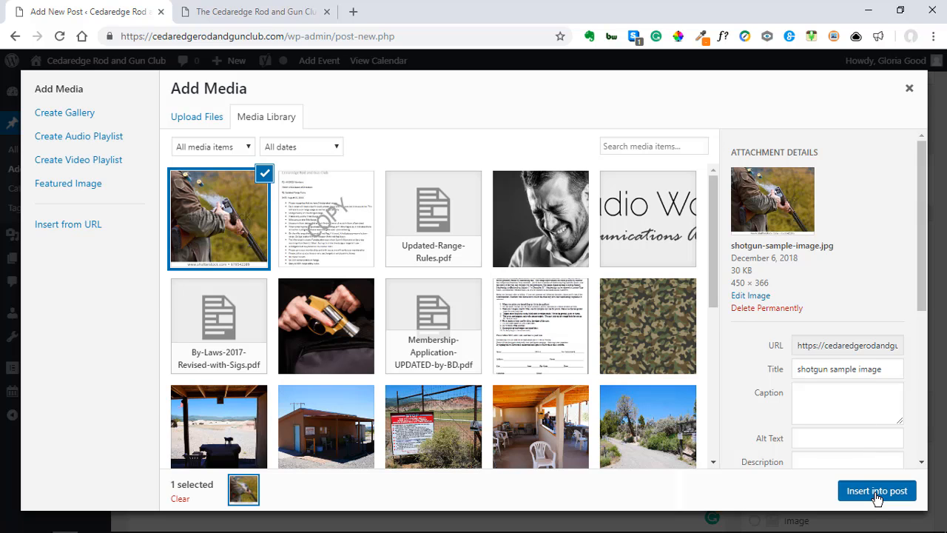
{"action": "scroll", "coordinate": [541, 356], "scroll_direction": "down", "scroll_amount": 4}
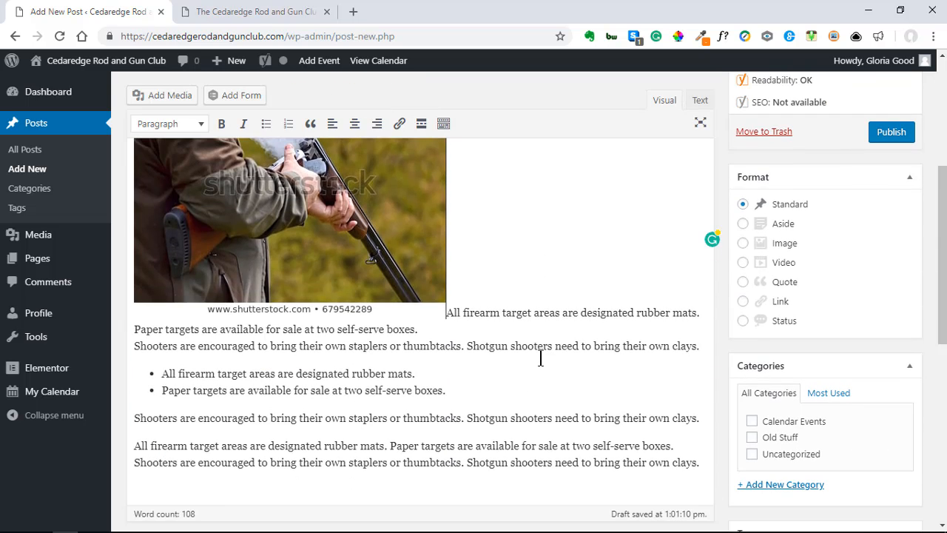
{"action": "scroll", "coordinate": [541, 358], "scroll_direction": "up", "scroll_amount": 1}
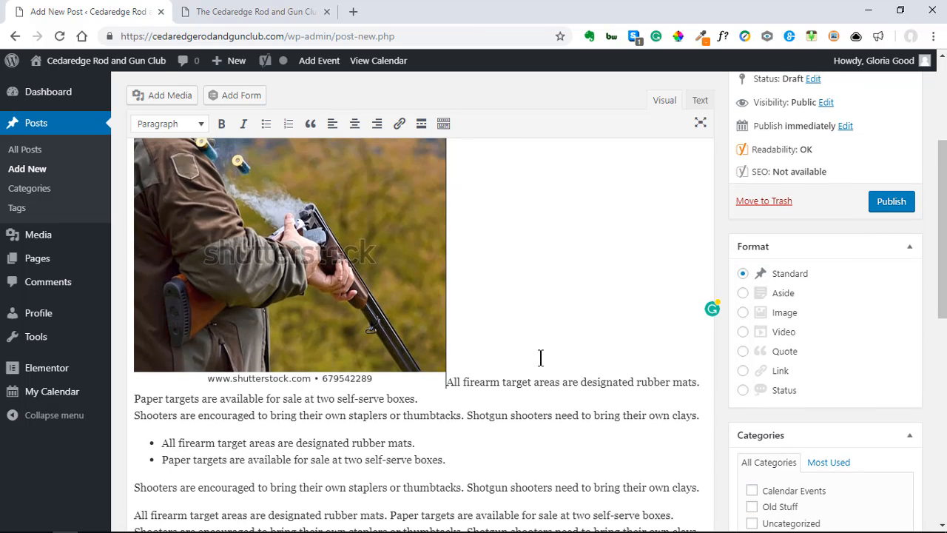
{"action": "scroll", "coordinate": [531, 337], "scroll_direction": "up", "scroll_amount": 2}
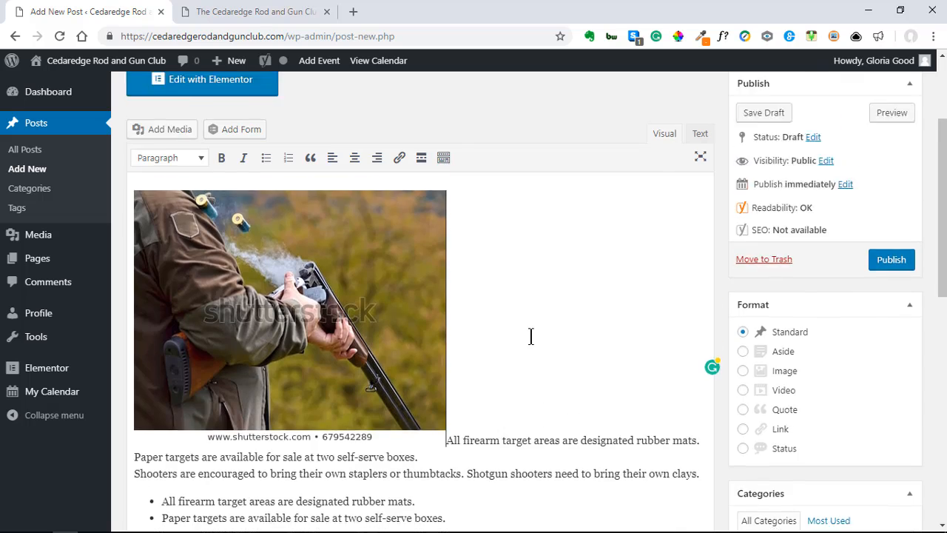
{"action": "scroll", "coordinate": [529, 338], "scroll_direction": "down", "scroll_amount": 1}
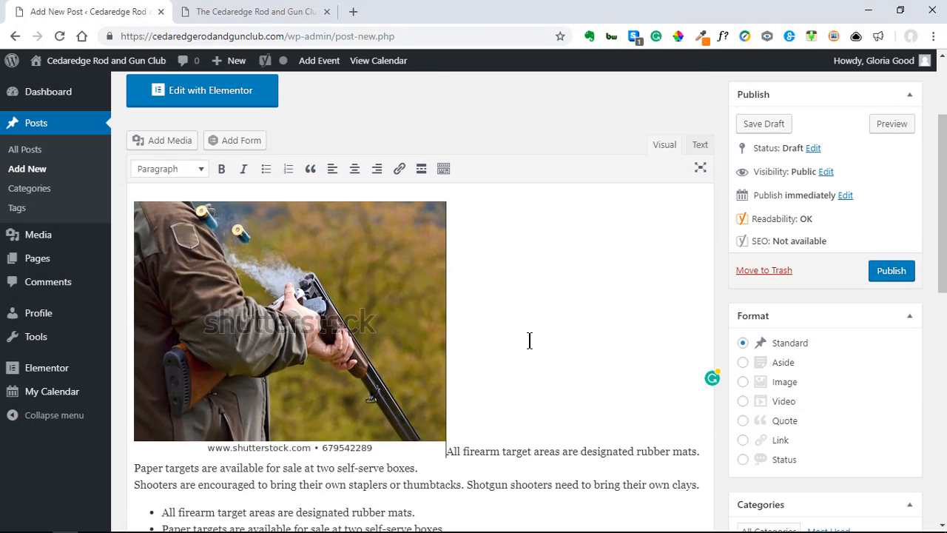
{"action": "left_click", "coordinate": [324, 295]}
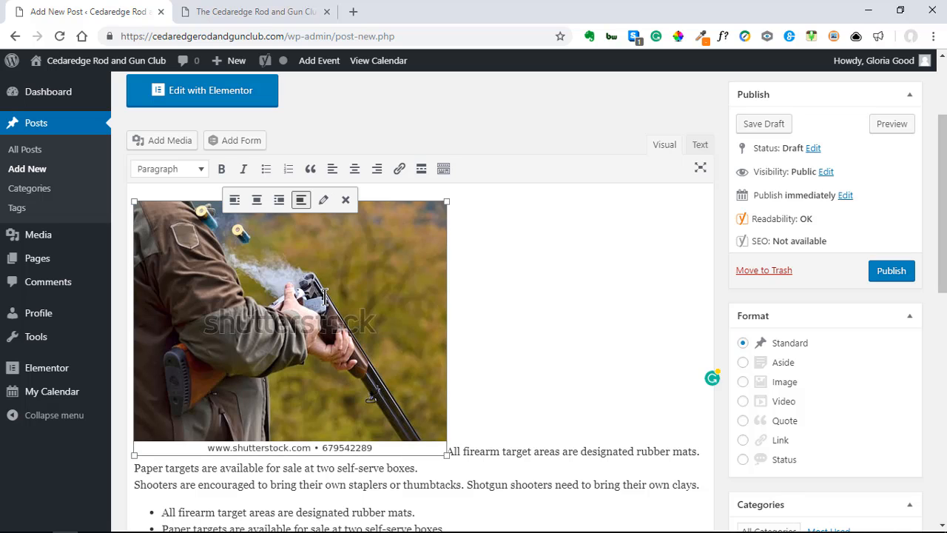
{"action": "left_click", "coordinate": [279, 202]}
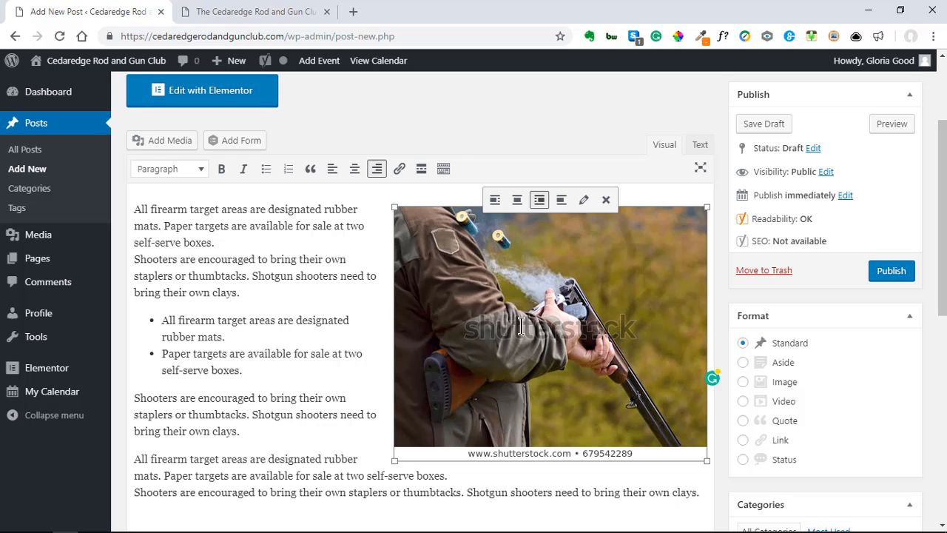
{"action": "left_click", "coordinate": [527, 125]}
Step: Try left and center alignment on the image, then settle back on right alignment
{"action": "left_click", "coordinate": [339, 307]}
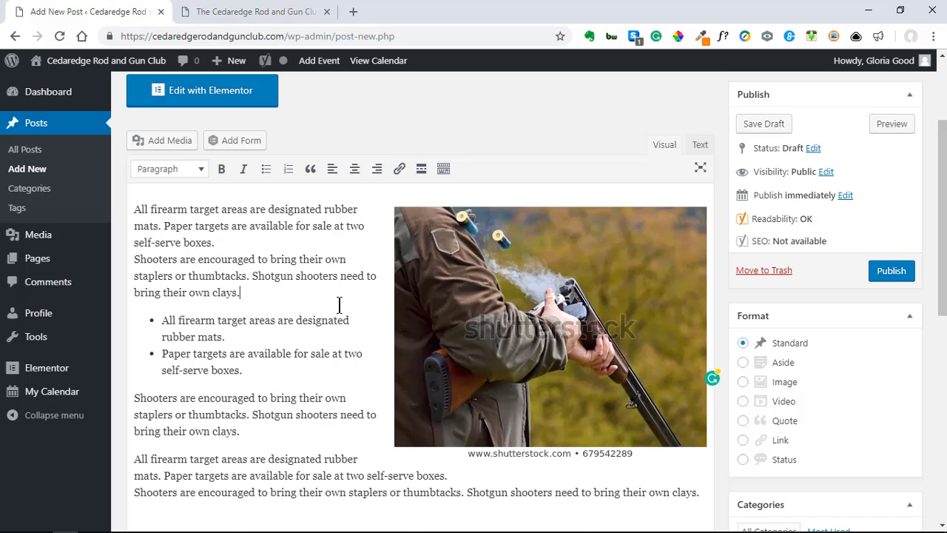
{"action": "scroll", "coordinate": [312, 331], "scroll_direction": "down", "scroll_amount": 1}
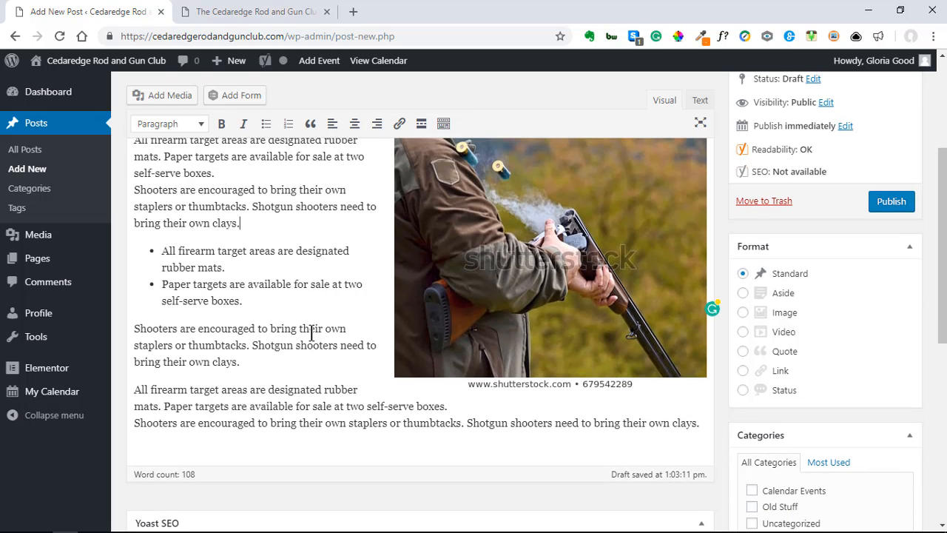
{"action": "scroll", "coordinate": [312, 333], "scroll_direction": "up", "scroll_amount": 2}
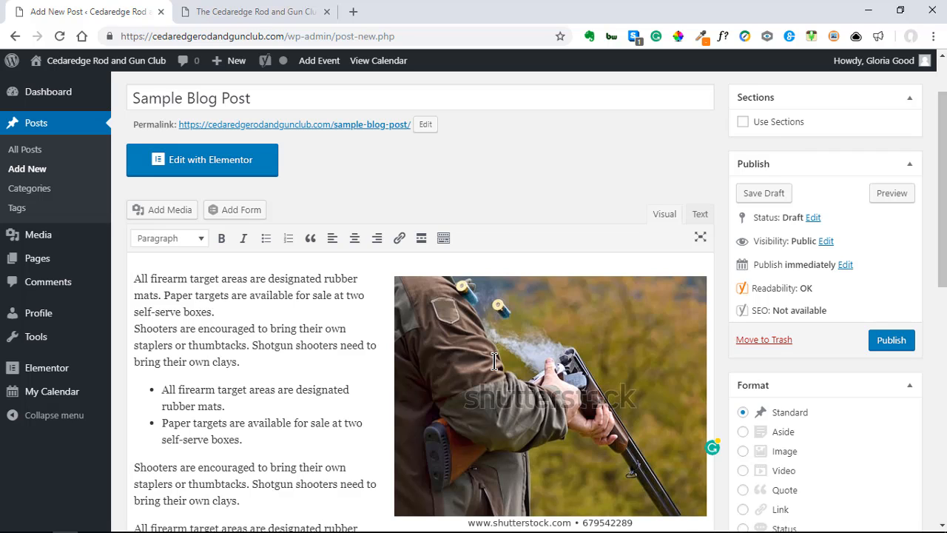
{"action": "left_click", "coordinate": [554, 358]}
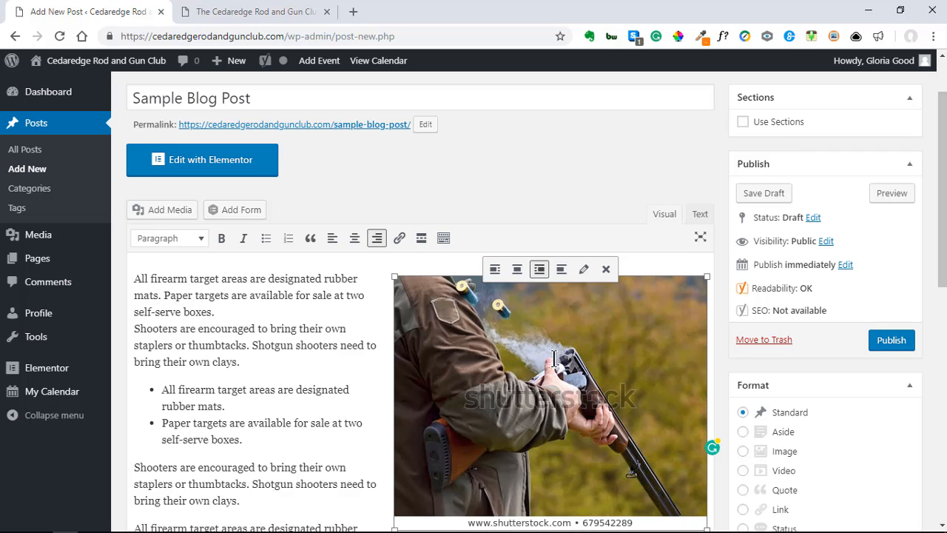
{"action": "left_click", "coordinate": [497, 271]}
{"action": "scroll", "coordinate": [523, 413], "scroll_direction": "down", "scroll_amount": 2}
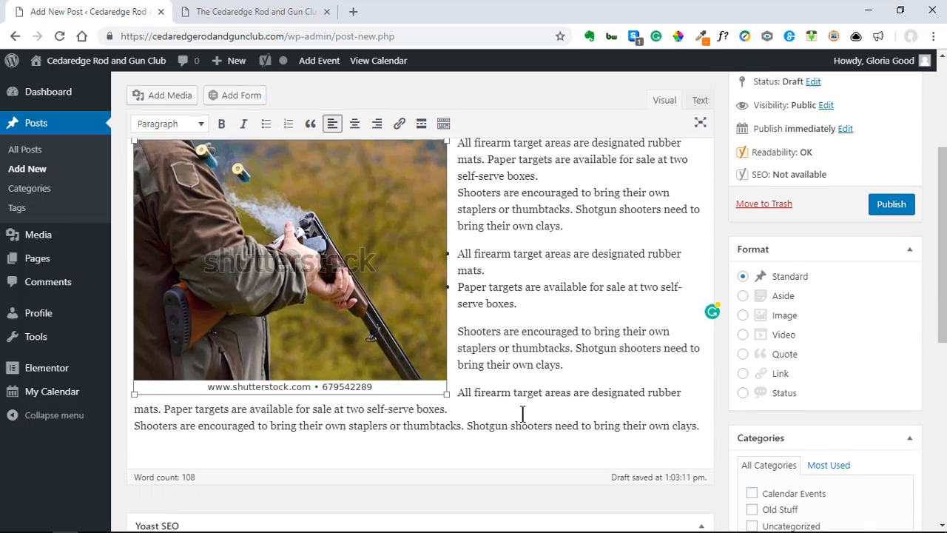
{"action": "scroll", "coordinate": [523, 413], "scroll_direction": "up", "scroll_amount": 2}
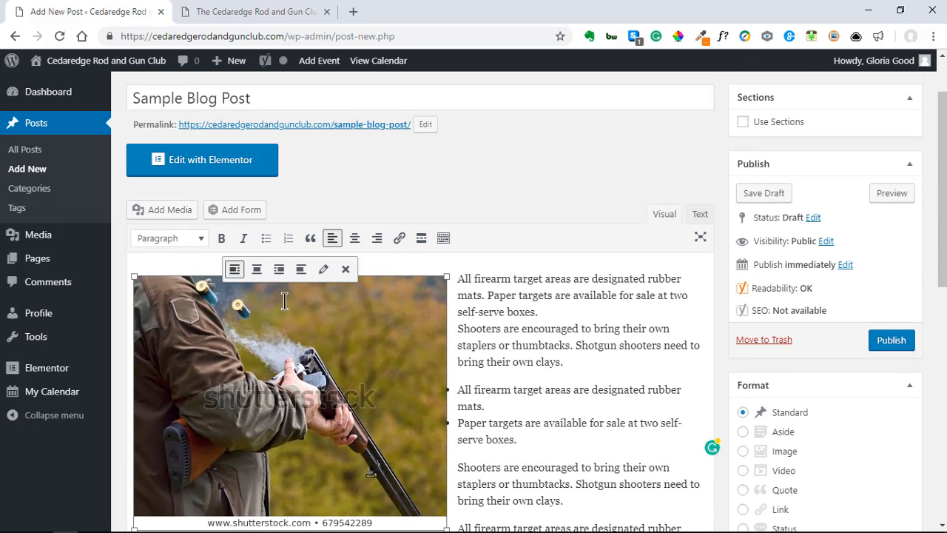
{"action": "left_click", "coordinate": [263, 272]}
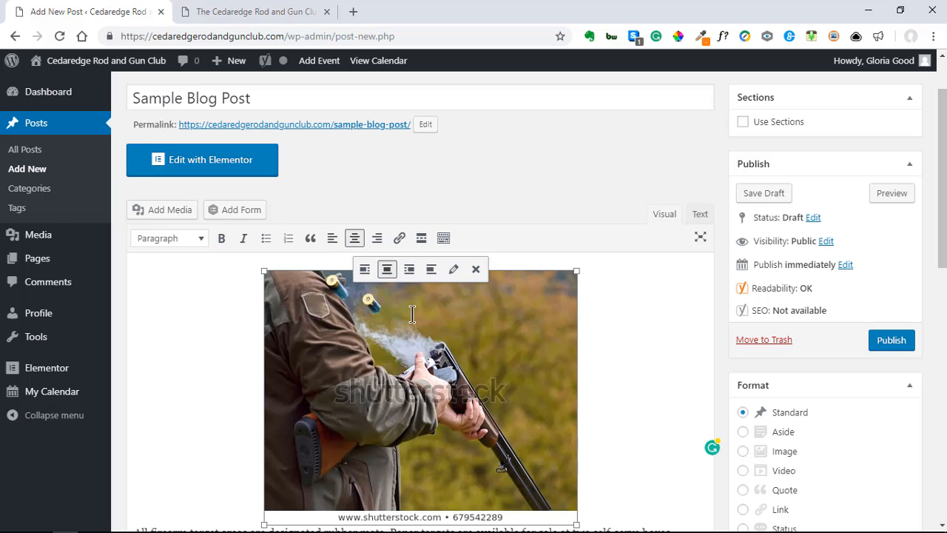
{"action": "scroll", "coordinate": [518, 385], "scroll_direction": "down", "scroll_amount": 2}
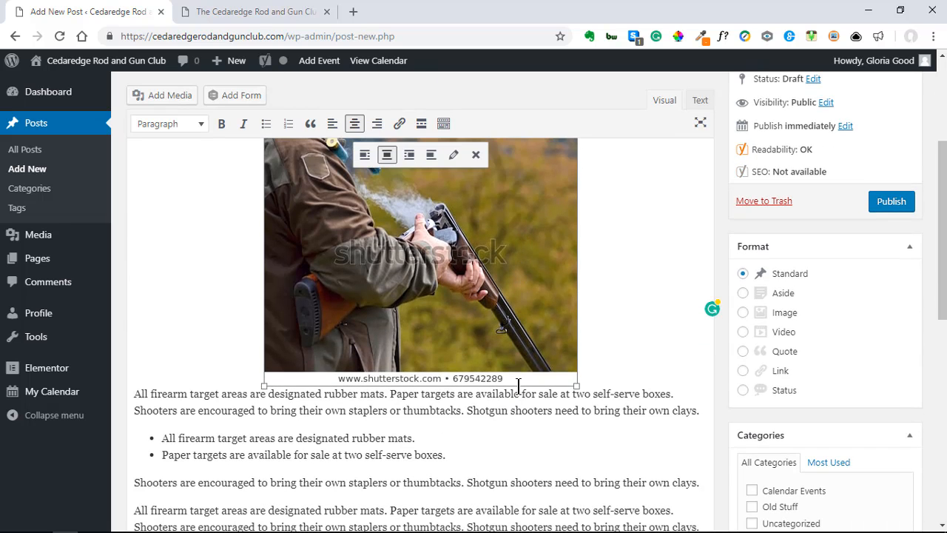
{"action": "scroll", "coordinate": [518, 386], "scroll_direction": "up", "scroll_amount": 3}
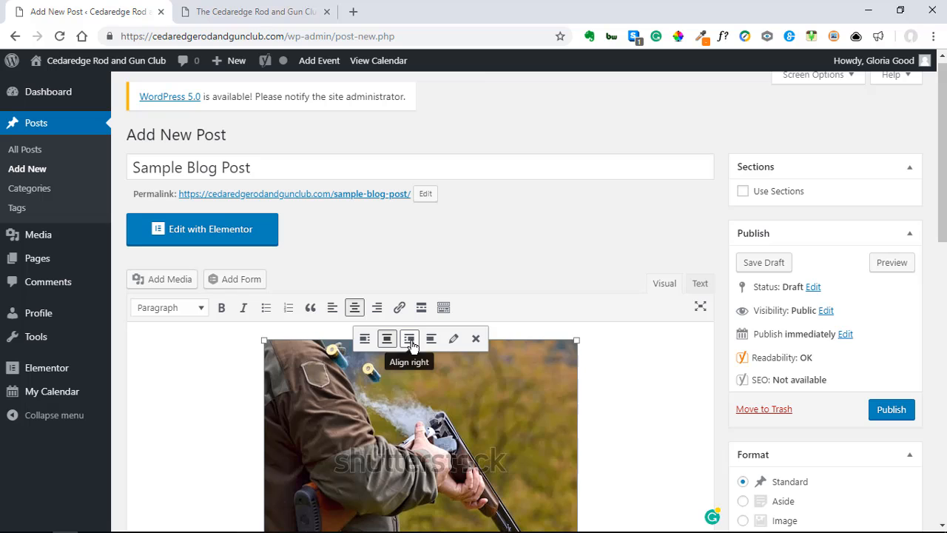
{"action": "left_click", "coordinate": [410, 340]}
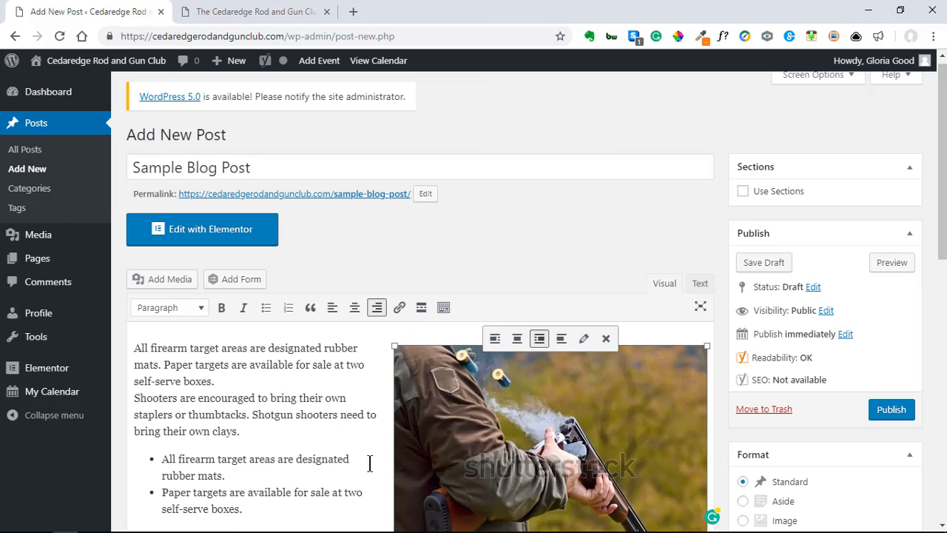
{"action": "left_click", "coordinate": [564, 226]}
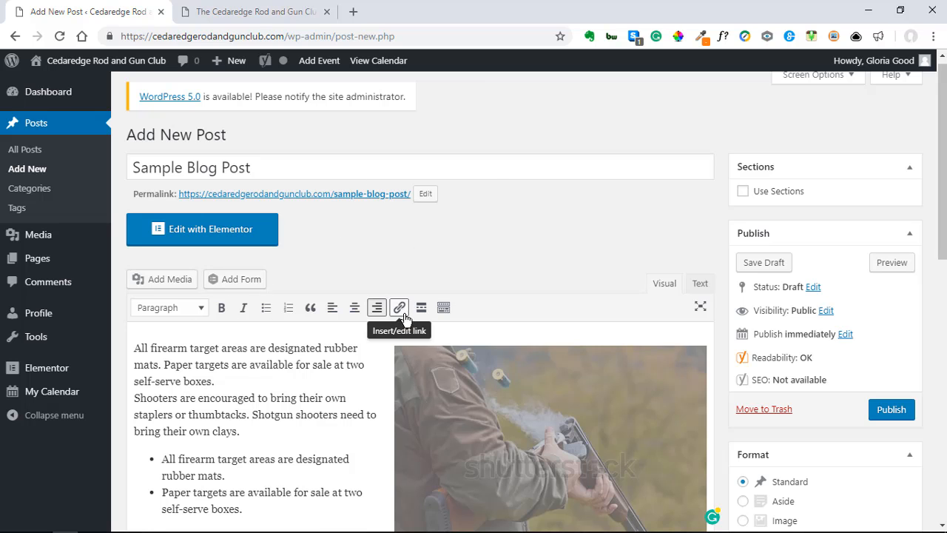
Step: Page through the club's blog posts on the homepage tab, then return to the Sample Blog Post draft
{"action": "left_click", "coordinate": [250, 13]}
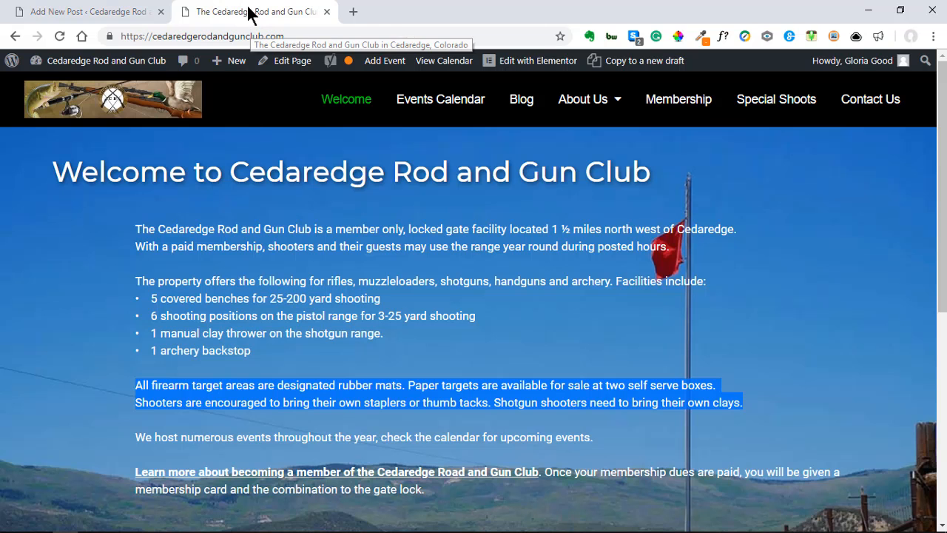
{"action": "left_click", "coordinate": [522, 105]}
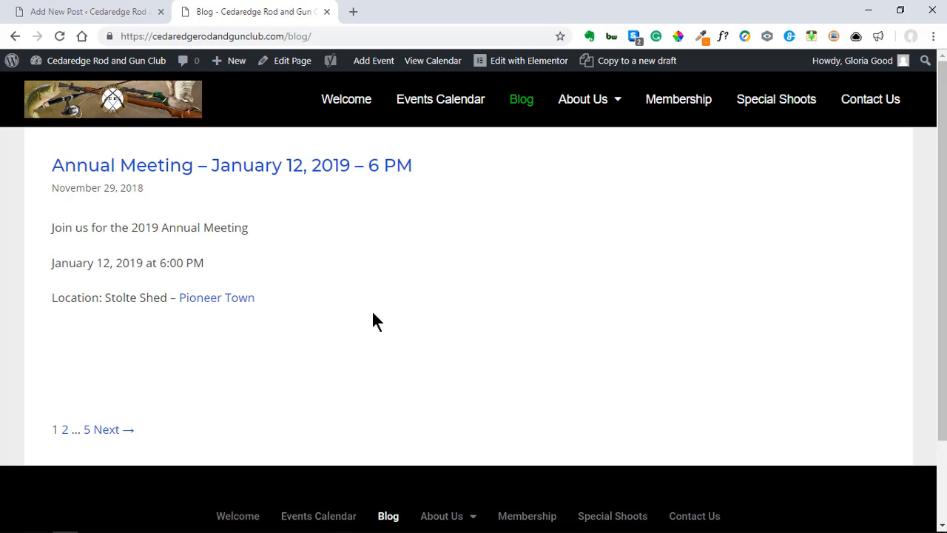
{"action": "left_click", "coordinate": [110, 429]}
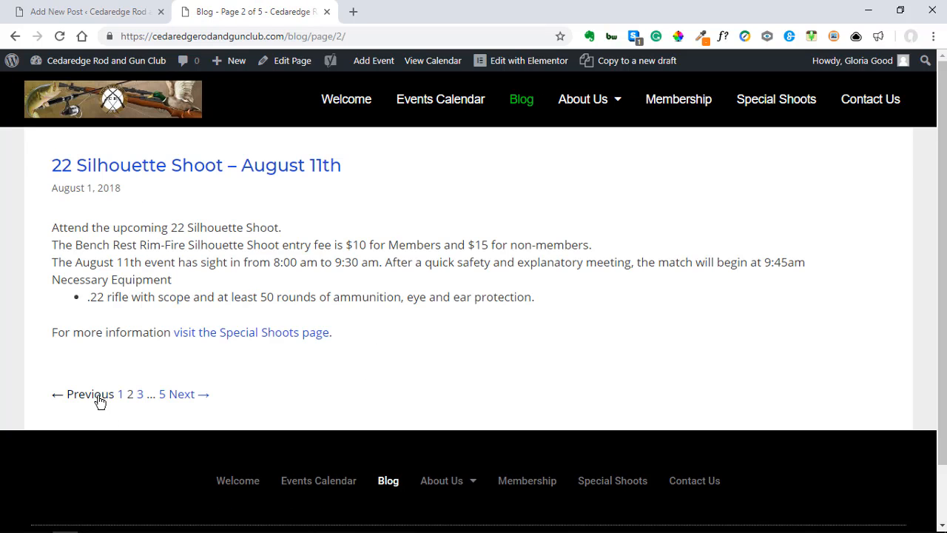
{"action": "left_click", "coordinate": [123, 396]}
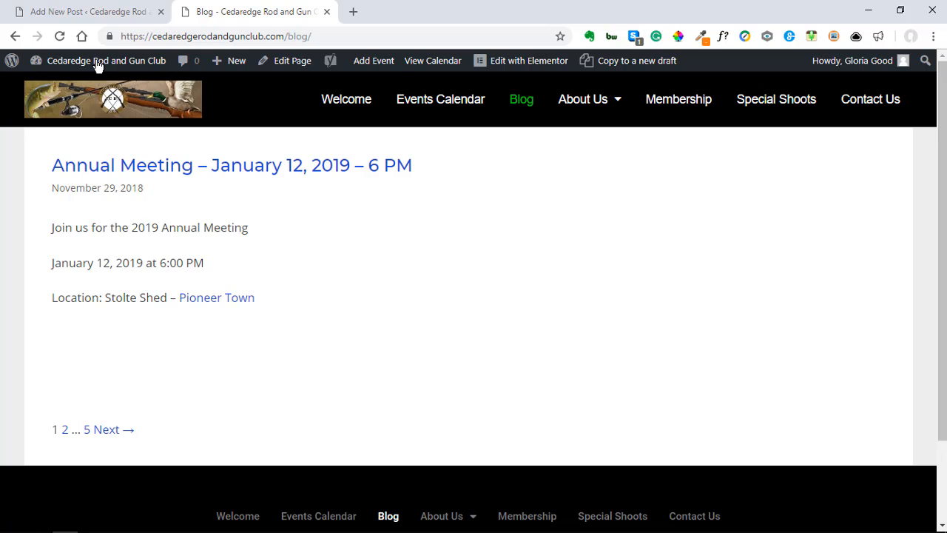
{"action": "left_click", "coordinate": [82, 17]}
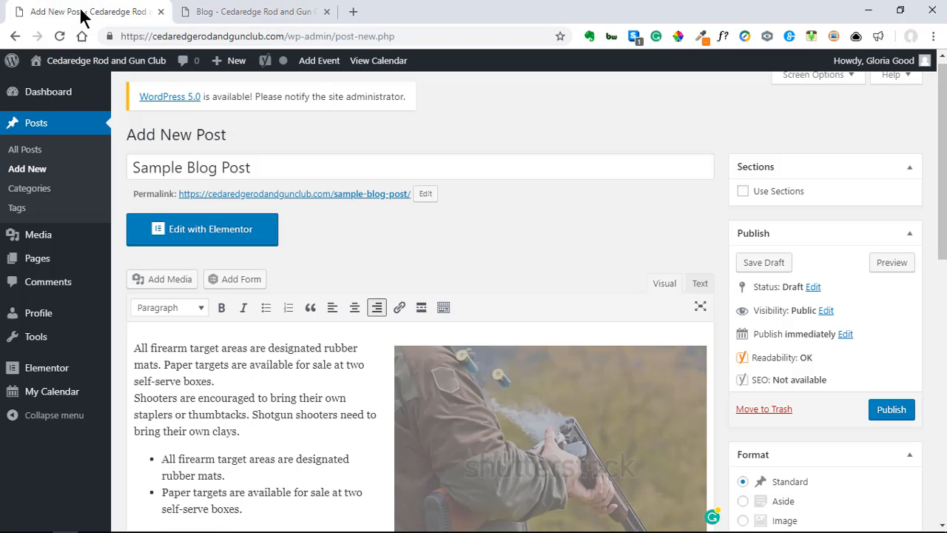
Step: Publish the Sample Blog Post from the Publish box
{"action": "left_click", "coordinate": [892, 415]}
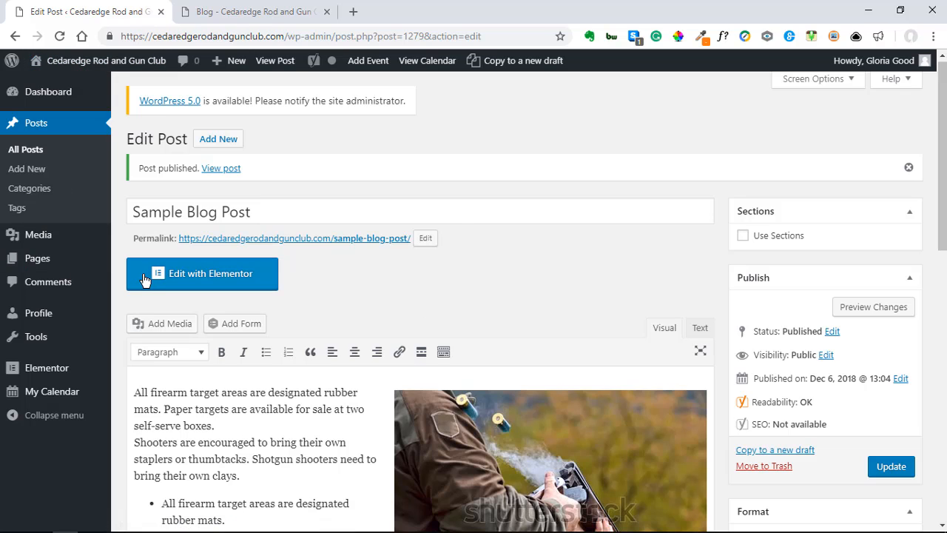
Step: Reload the site's Blog page and scroll to the new Sample Blog Post with its shotgun photo
{"action": "left_click", "coordinate": [250, 15]}
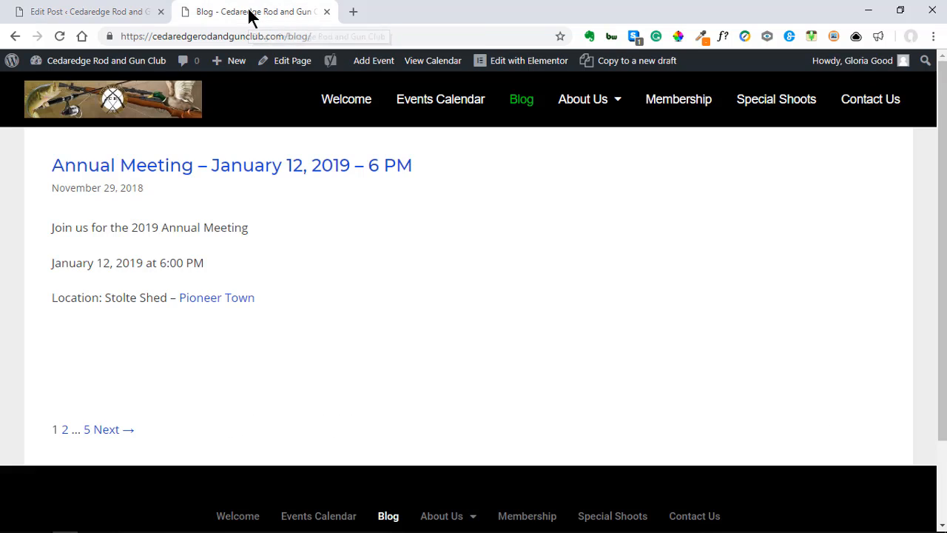
{"action": "left_click", "coordinate": [62, 41]}
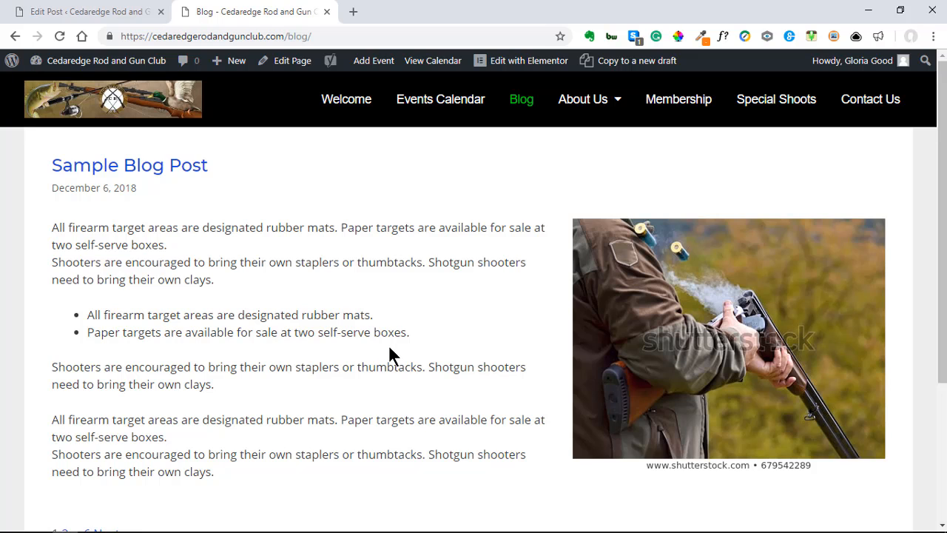
{"action": "scroll", "coordinate": [390, 356], "scroll_direction": "down", "scroll_amount": 1}
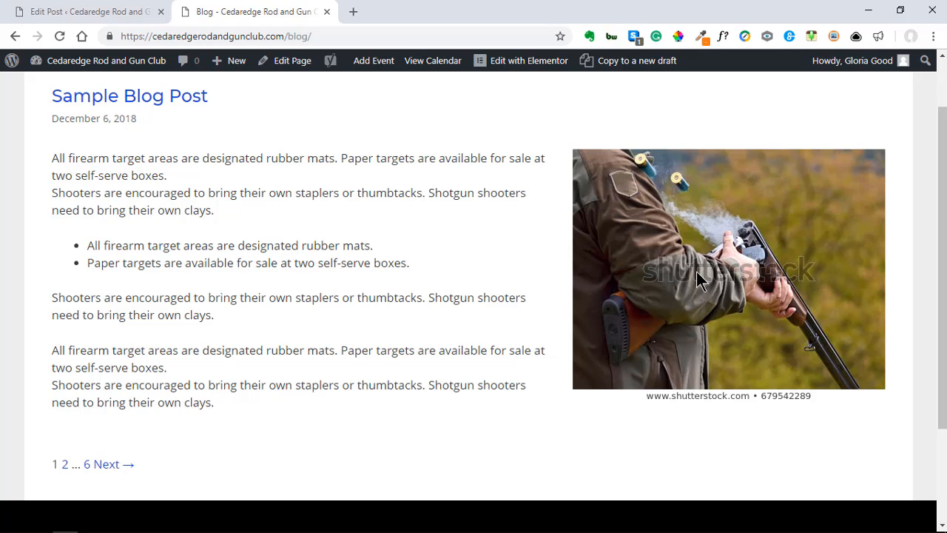
{"action": "left_click", "coordinate": [901, 16]}
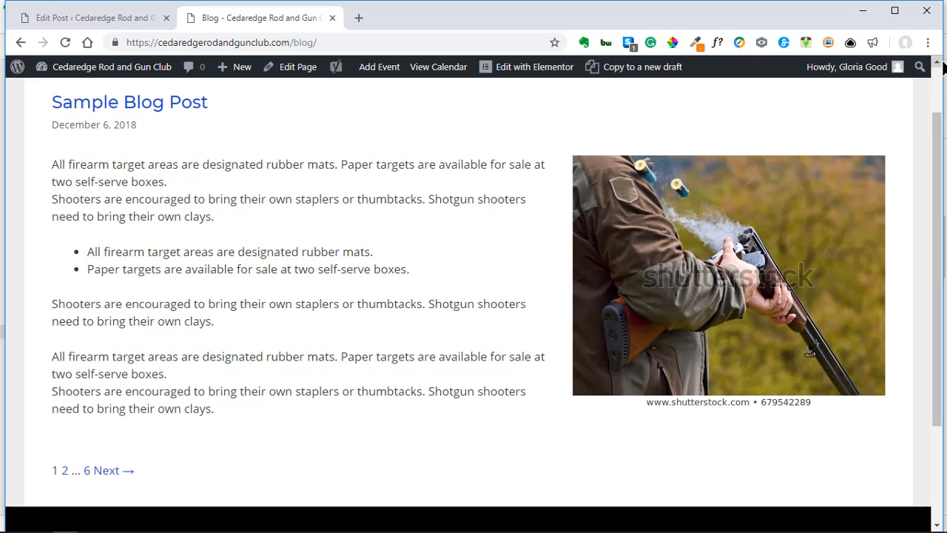
{"action": "left_click_drag", "start_coordinate": [937, 74], "coordinate": [277, 195]}
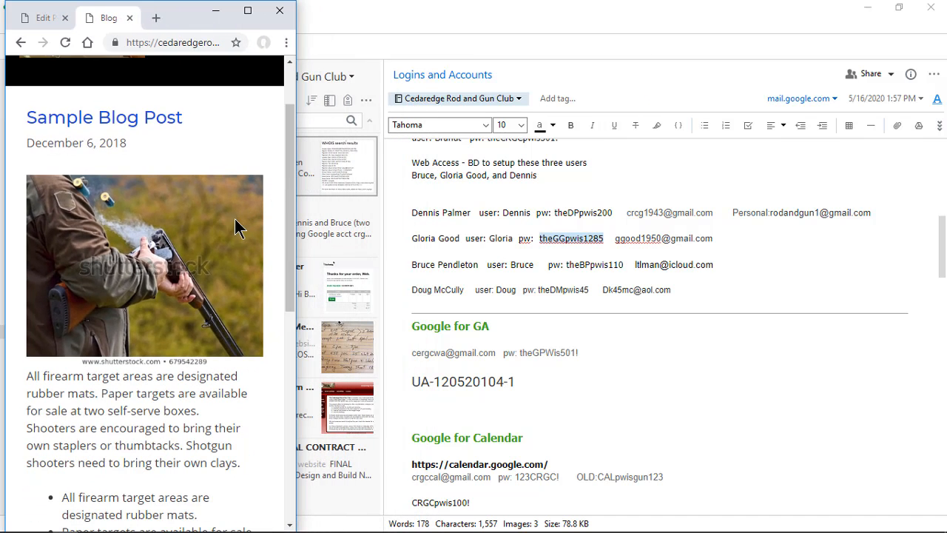
{"action": "scroll", "coordinate": [268, 271], "scroll_direction": "down", "scroll_amount": 3}
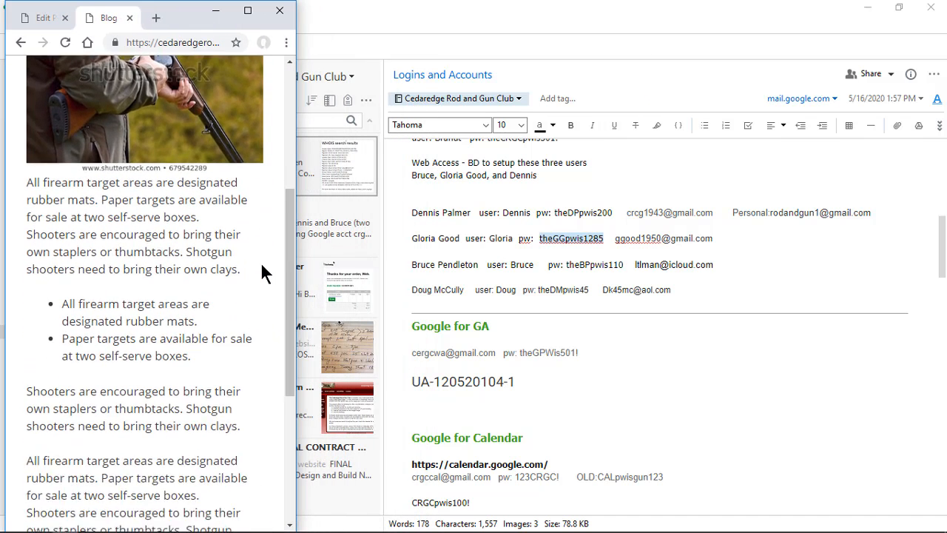
{"action": "scroll", "coordinate": [194, 372], "scroll_direction": "up", "scroll_amount": 2}
{"action": "scroll", "coordinate": [193, 364], "scroll_direction": "up", "scroll_amount": 2}
{"action": "scroll", "coordinate": [193, 364], "scroll_direction": "down", "scroll_amount": 5}
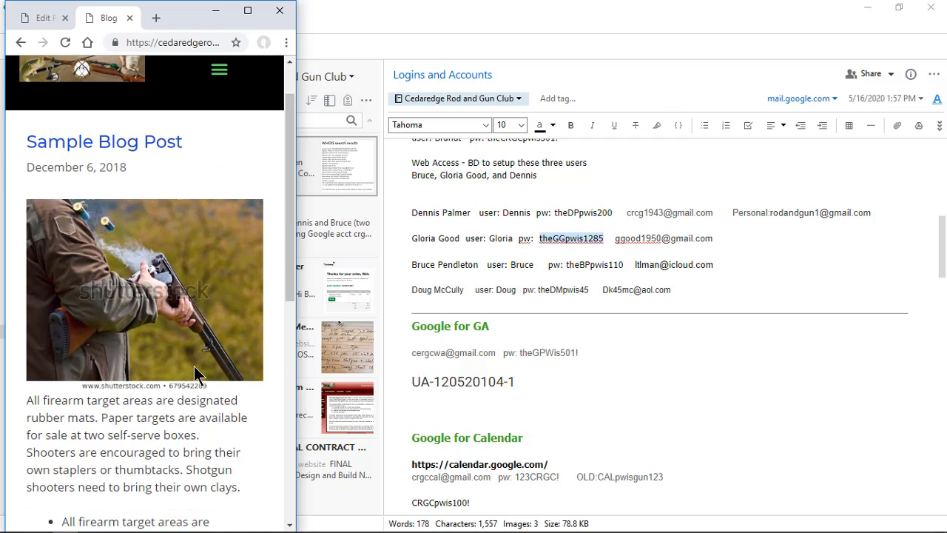
{"action": "scroll", "coordinate": [193, 364], "scroll_direction": "up", "scroll_amount": 5}
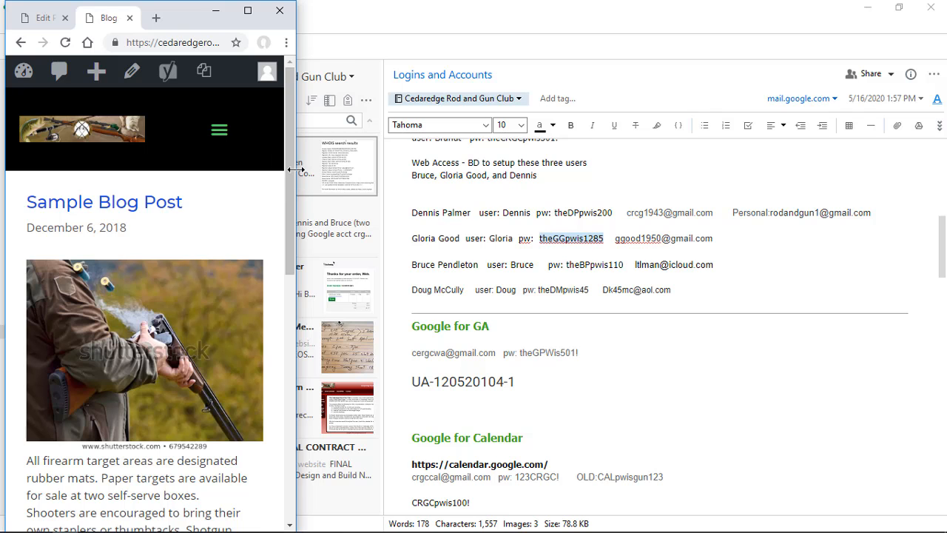
{"action": "left_click_drag", "start_coordinate": [296, 171], "coordinate": [942, 172]}
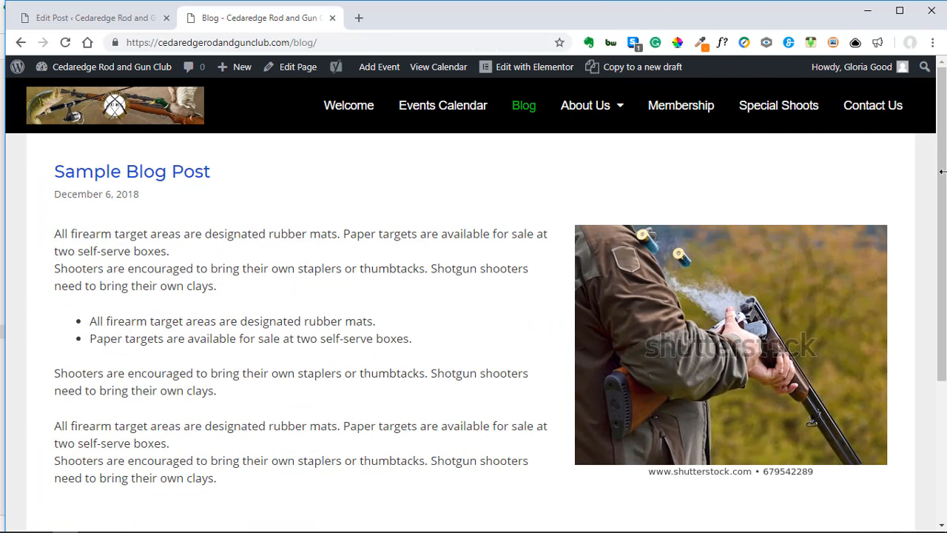
Step: Restore the full-screen browser and open the admin Posts list with Sample Blog Post on top
{"action": "left_click", "coordinate": [902, 14]}
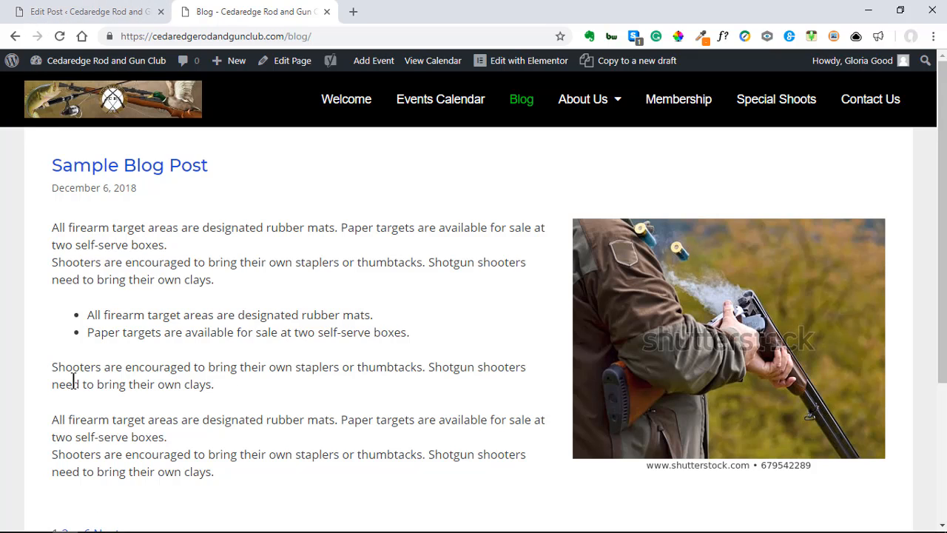
{"action": "left_click", "coordinate": [80, 13]}
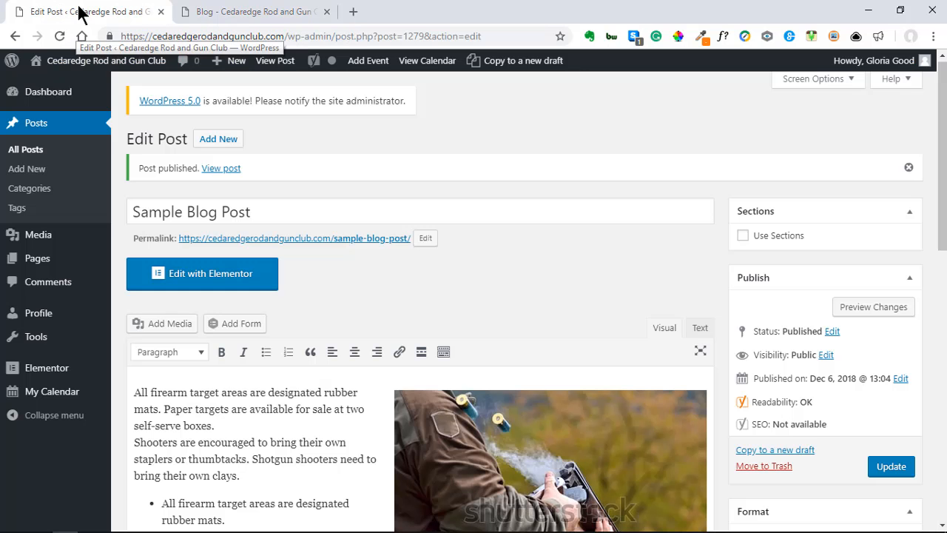
{"action": "left_click", "coordinate": [29, 151]}
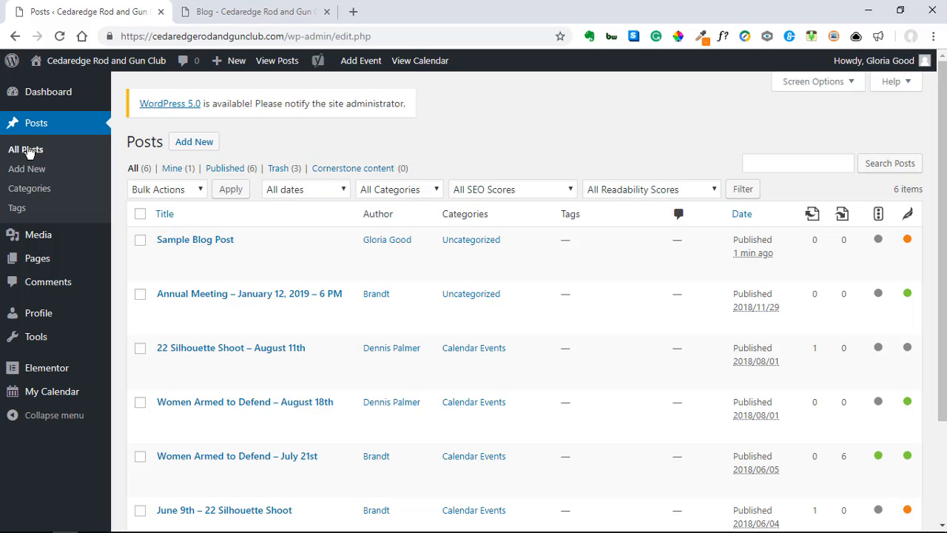
Step: Open Sample Blog Post for editing from the All Posts list
{"action": "left_click", "coordinate": [37, 124]}
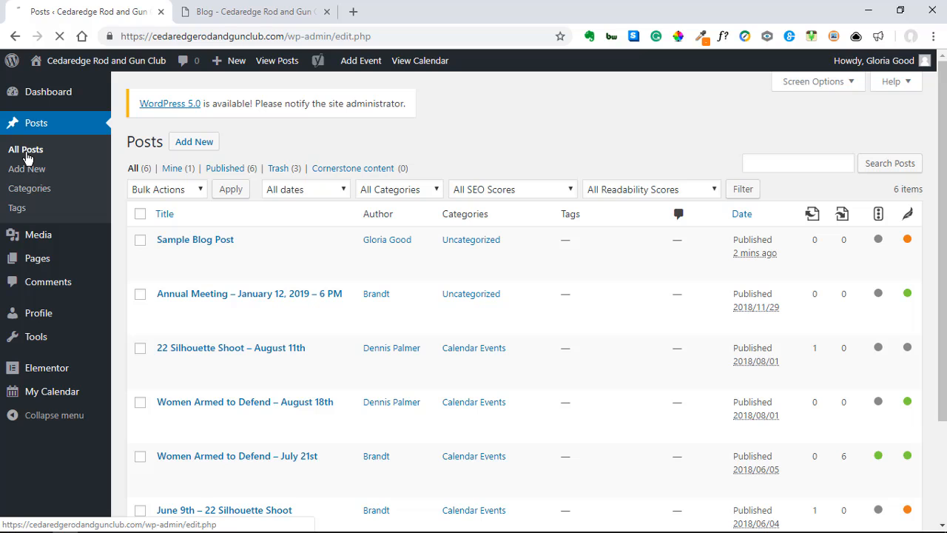
{"action": "left_click", "coordinate": [27, 154]}
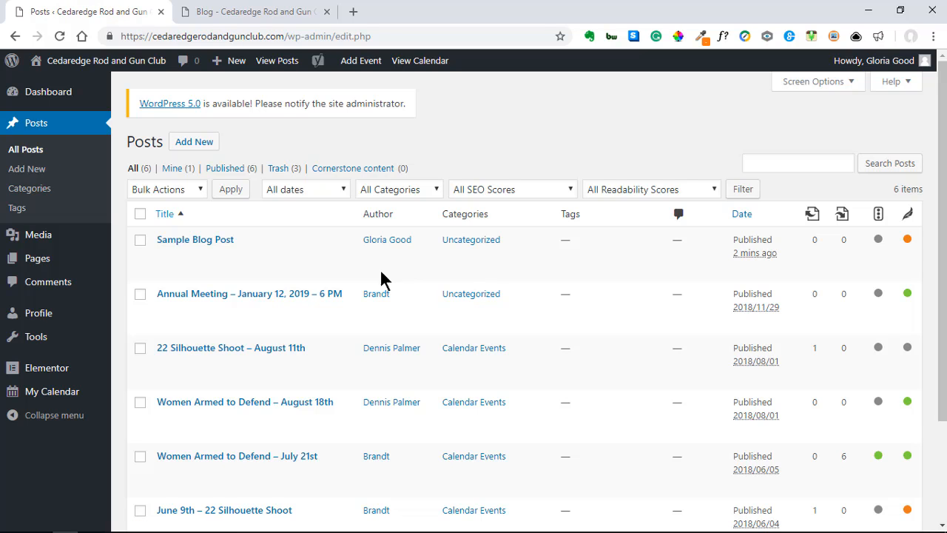
{"action": "scroll", "coordinate": [305, 364], "scroll_direction": "down", "scroll_amount": 2}
{"action": "scroll", "coordinate": [303, 402], "scroll_direction": "up", "scroll_amount": 2}
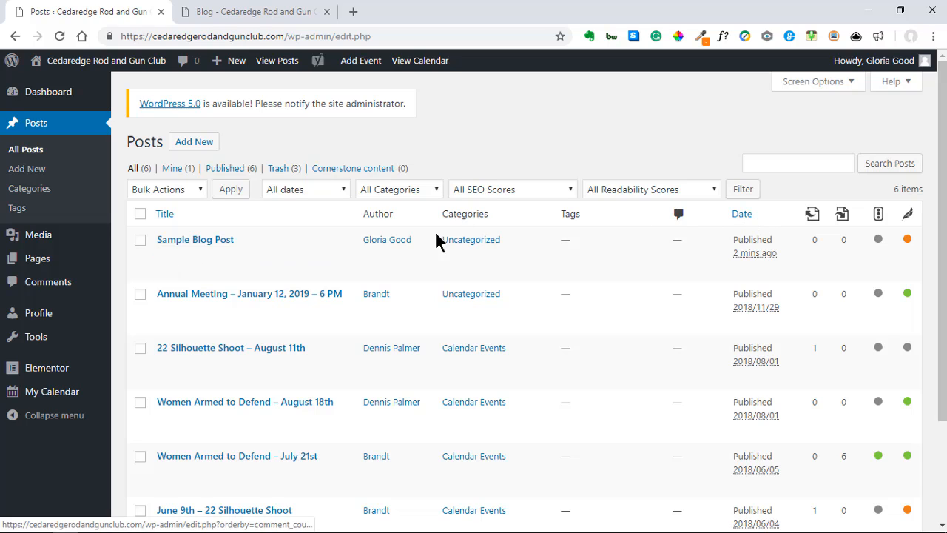
{"action": "left_click", "coordinate": [185, 244]}
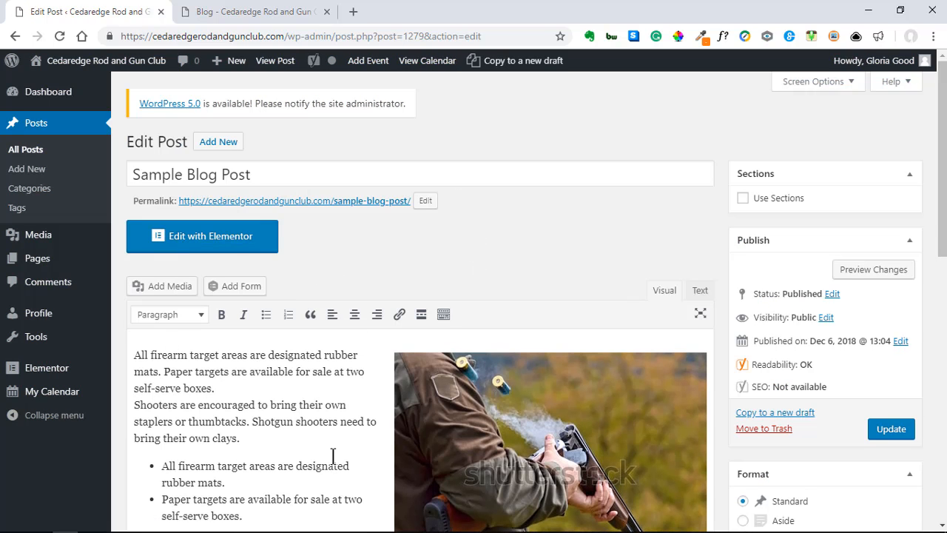
Step: Delete the duplicate 'Shooters are encouraged…' stapler paragraph below the bullet list
{"action": "scroll", "coordinate": [333, 451], "scroll_direction": "down", "scroll_amount": 2}
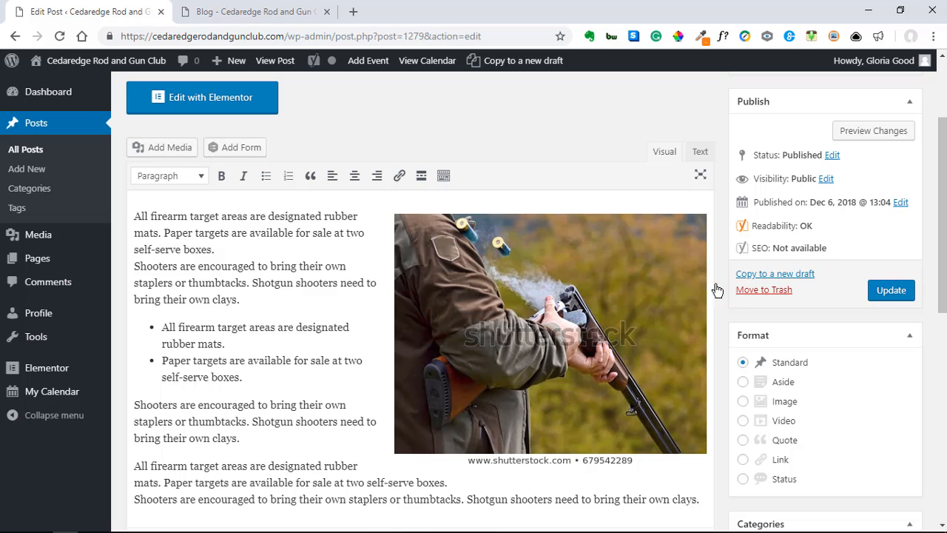
{"action": "mouse_move", "coordinate": [131, 408]}
{"action": "left_mouse_down"}
{"action": "mouse_move", "coordinate": [252, 438]}
{"action": "mouse_move", "coordinate": [147, 407]}
{"action": "left_mouse_up"}
{"action": "left_click", "coordinate": [252, 438]}
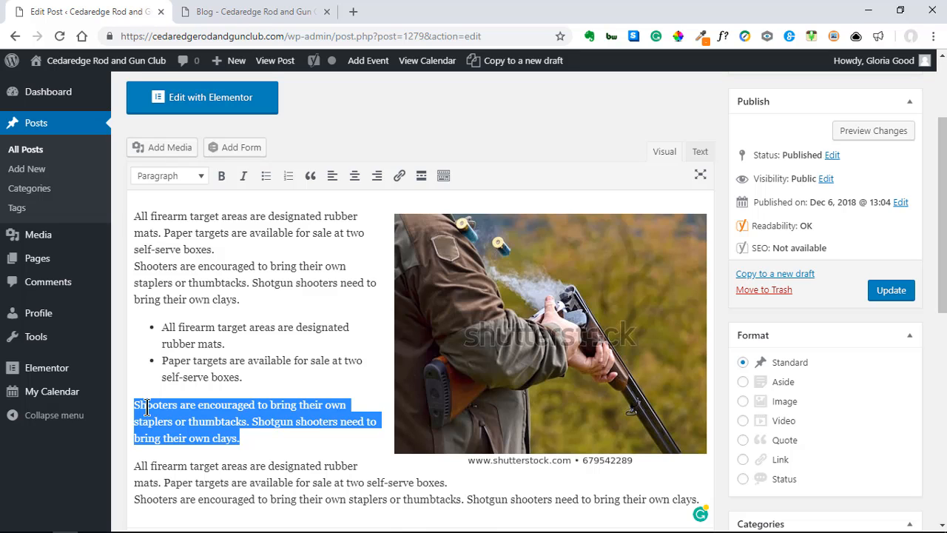
{"action": "key", "text": "BackSpace"}
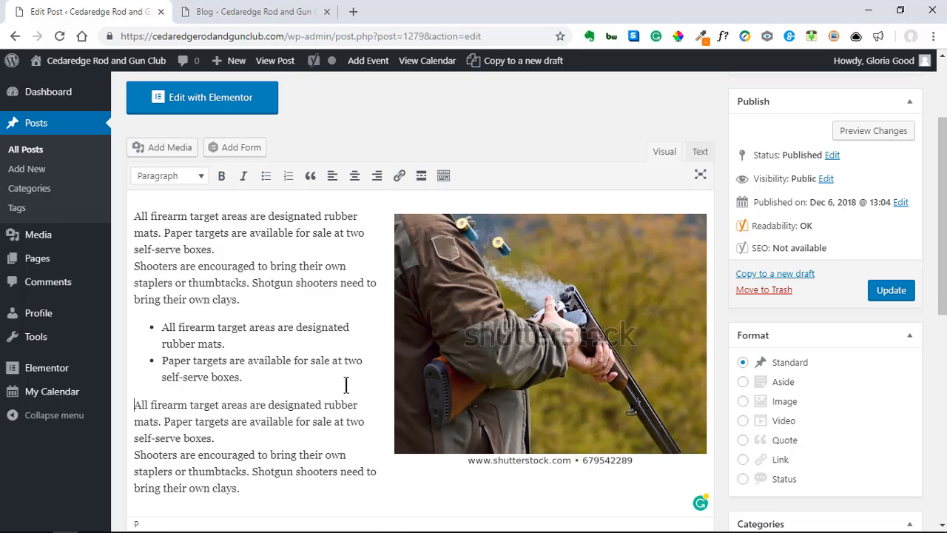
{"action": "left_click", "coordinate": [548, 332]}
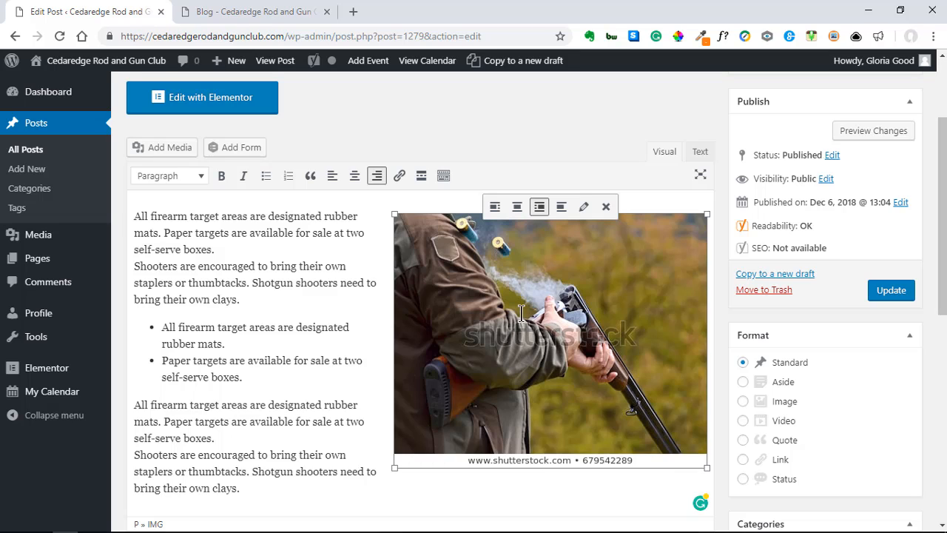
Step: Give the shotgun image a custom size of 300 px width (300 × 244)
{"action": "left_click", "coordinate": [585, 210]}
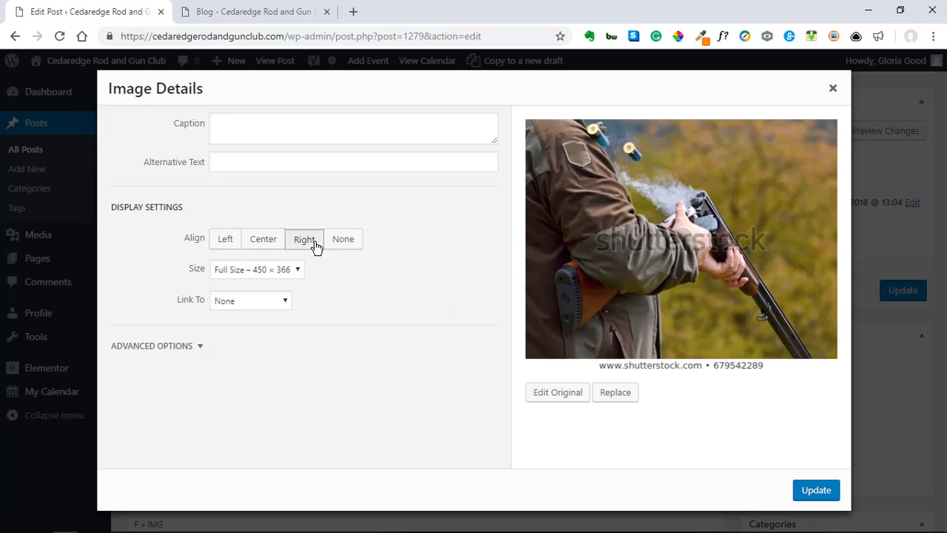
{"action": "left_click", "coordinate": [251, 270]}
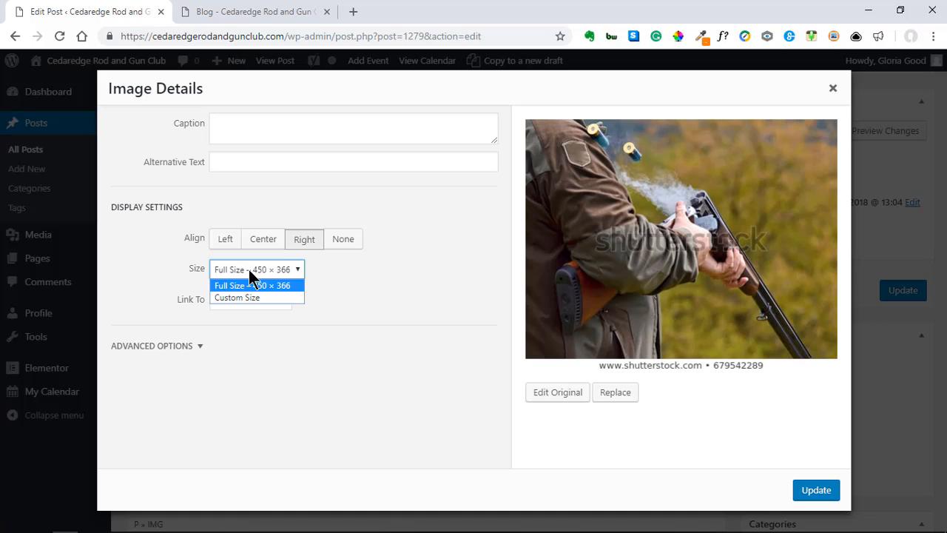
{"action": "left_click", "coordinate": [250, 297]}
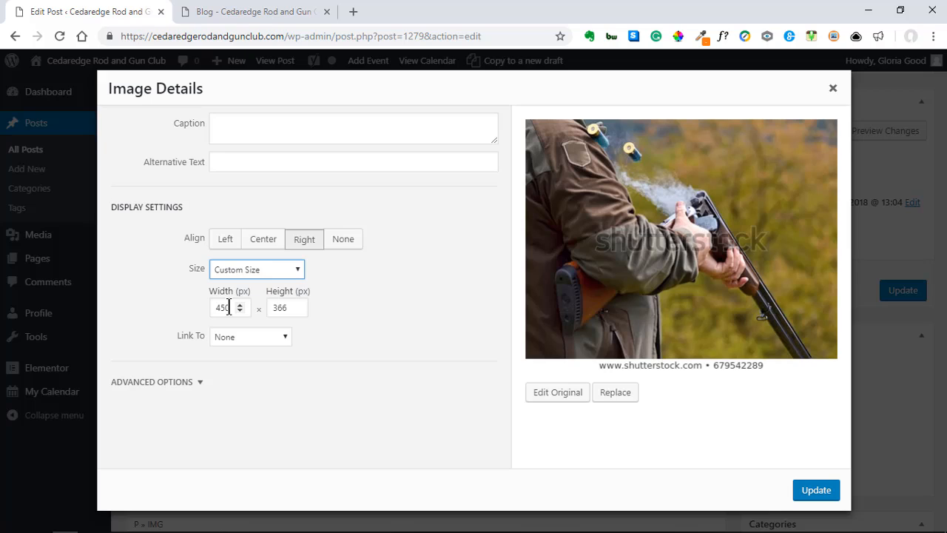
{"action": "left_click_drag", "start_coordinate": [229, 308], "coordinate": [198, 318]}
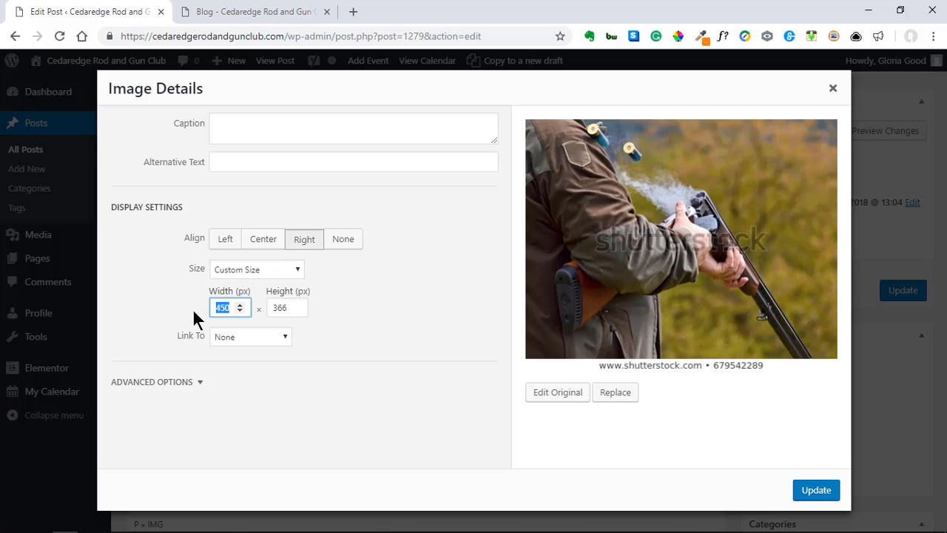
{"action": "type", "text": "300"}
{"action": "left_click", "coordinate": [816, 491]}
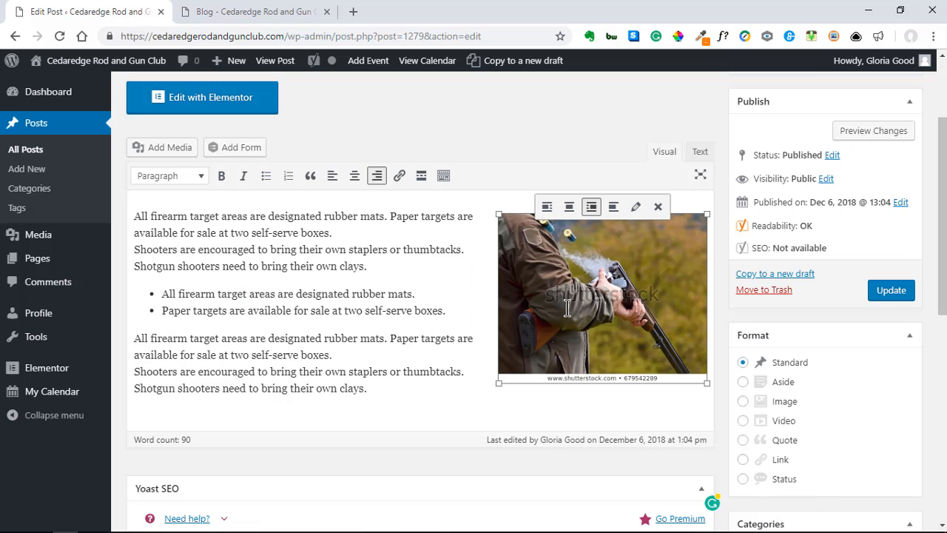
Step: Update the post and reload the live blog to check the smaller photo
{"action": "left_click", "coordinate": [886, 304]}
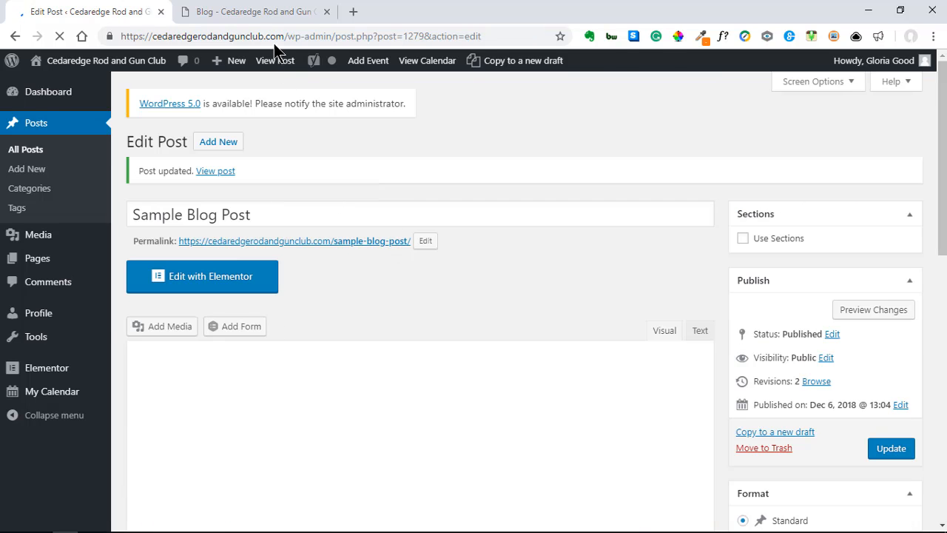
{"action": "left_click", "coordinate": [240, 12]}
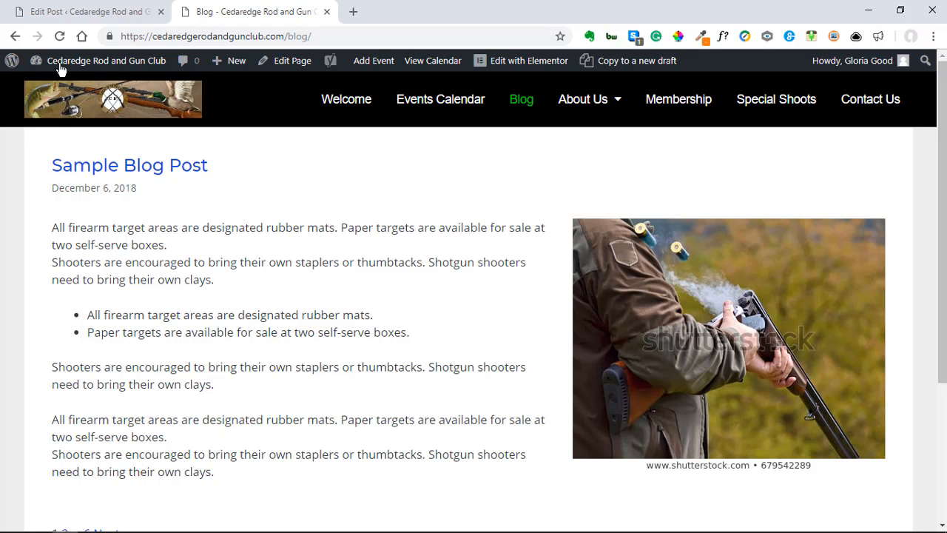
{"action": "left_click", "coordinate": [61, 37]}
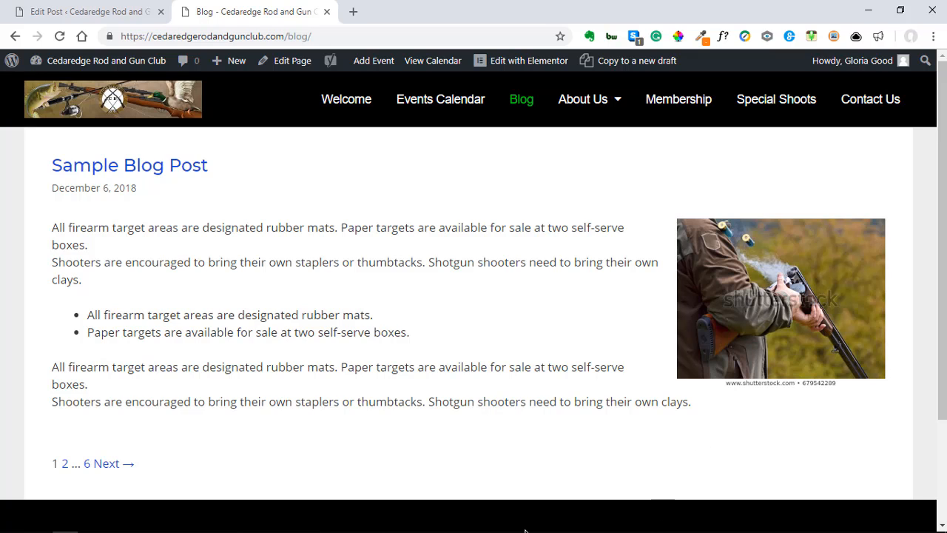
{"action": "left_click", "coordinate": [64, 15]}
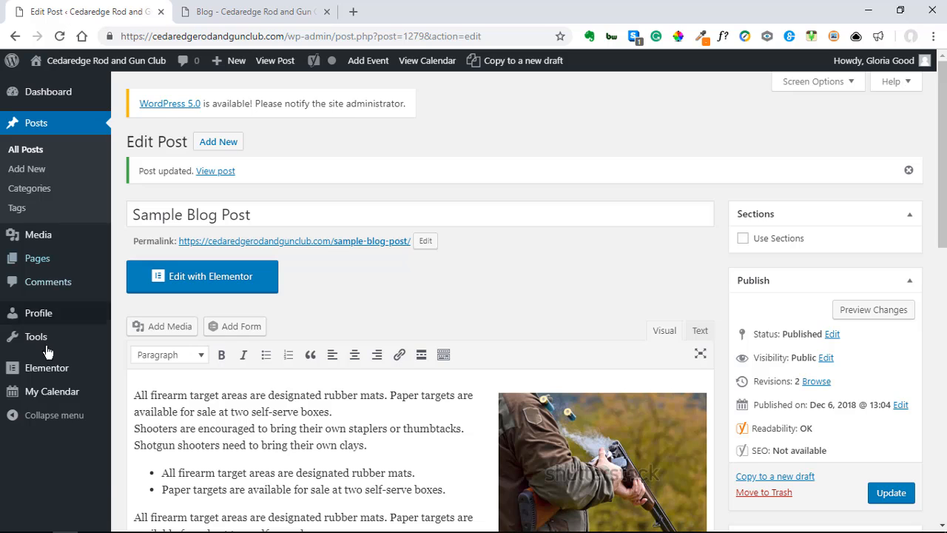
{"action": "mouse_move", "coordinate": [43, 394]}
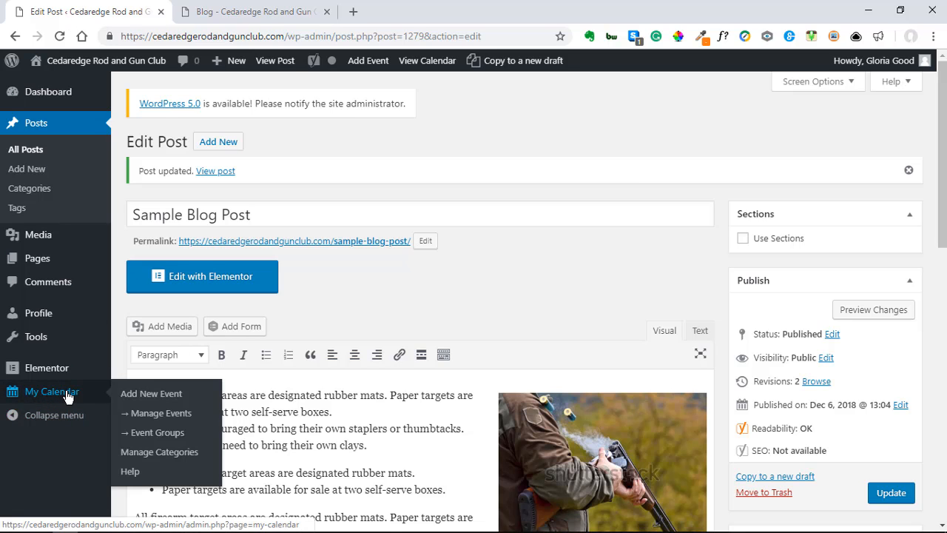
Step: Open My Calendar's Add Event page and look over the empty event form
{"action": "left_click", "coordinate": [66, 397]}
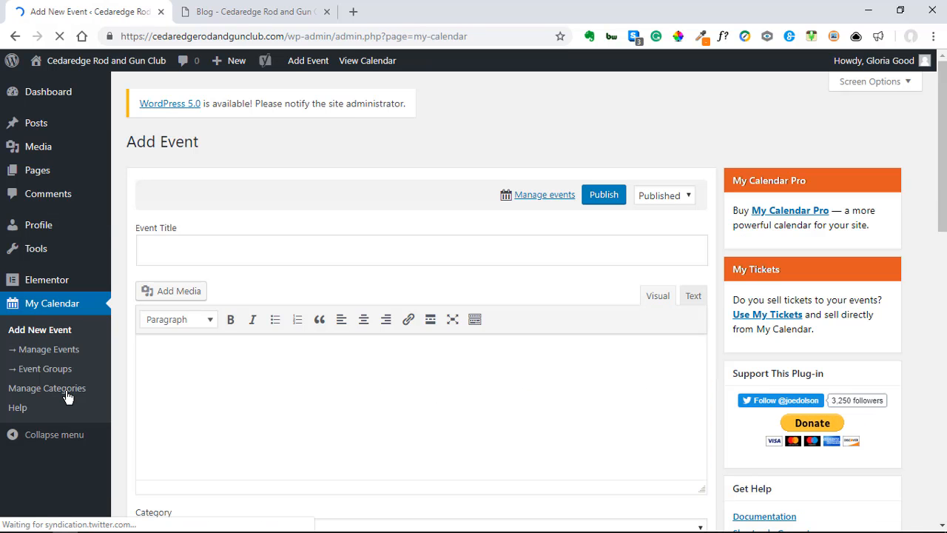
{"action": "scroll", "coordinate": [188, 399], "scroll_direction": "down", "scroll_amount": 1}
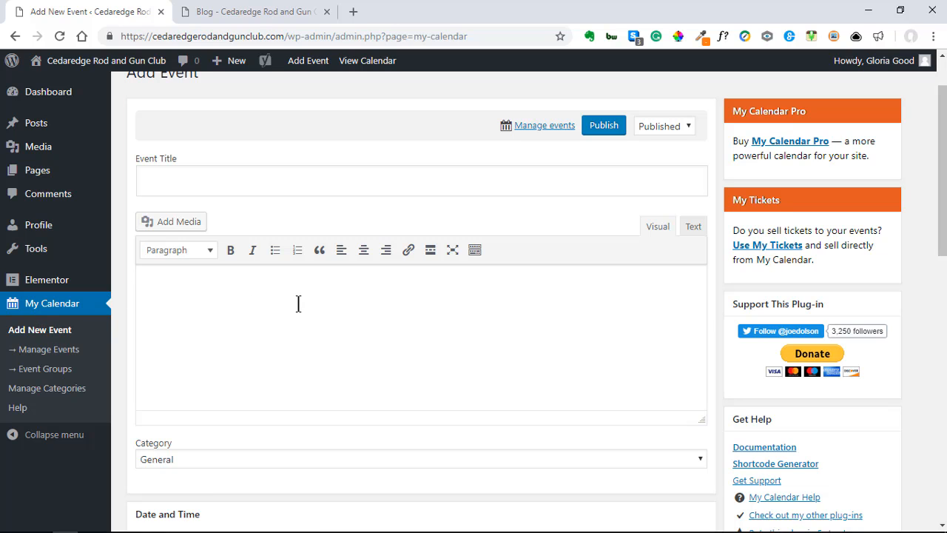
{"action": "scroll", "coordinate": [291, 325], "scroll_direction": "up", "scroll_amount": 1}
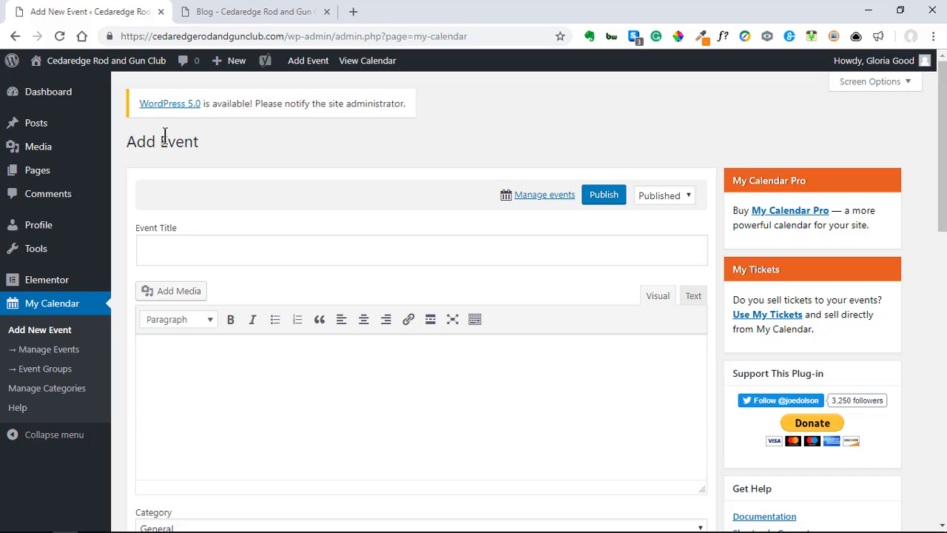
Step: Delete event ID 4, the March 23, 2019 Shotgun Trap, in Manage Events
{"action": "left_click", "coordinate": [38, 358]}
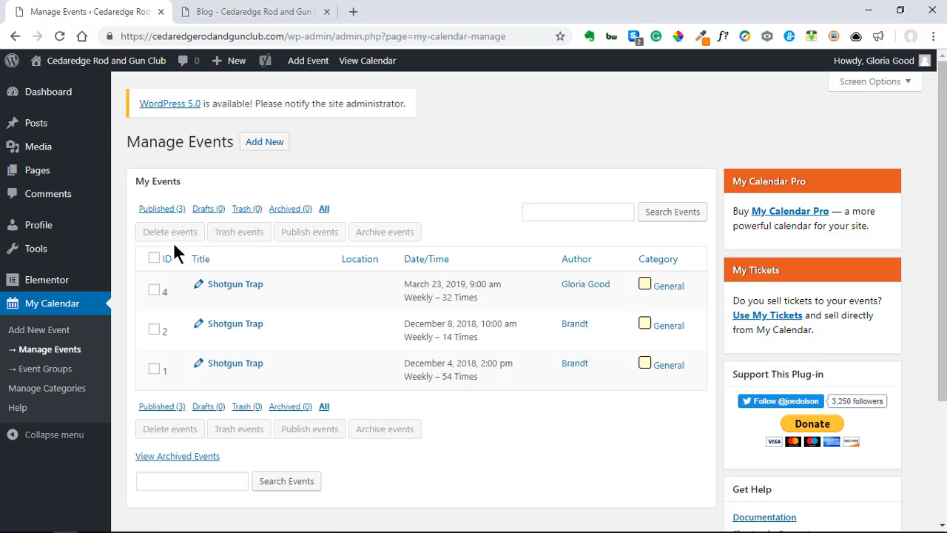
{"action": "mouse_move", "coordinate": [184, 304]}
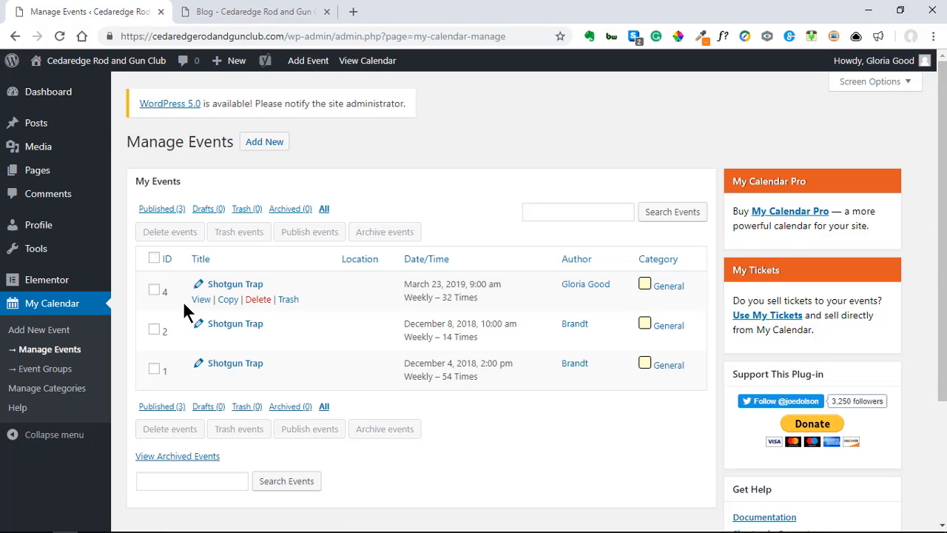
{"action": "left_click", "coordinate": [260, 302]}
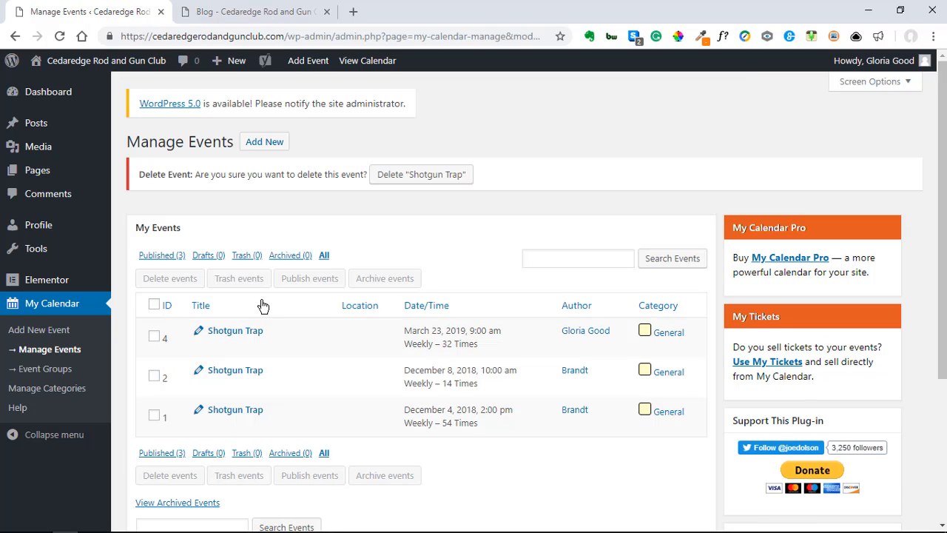
{"action": "left_click", "coordinate": [154, 336]}
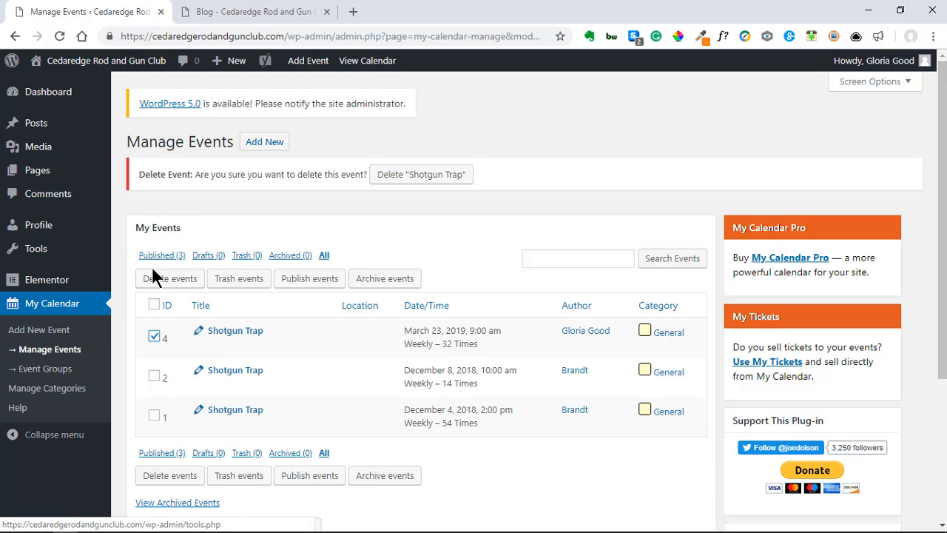
{"action": "left_click", "coordinate": [178, 283]}
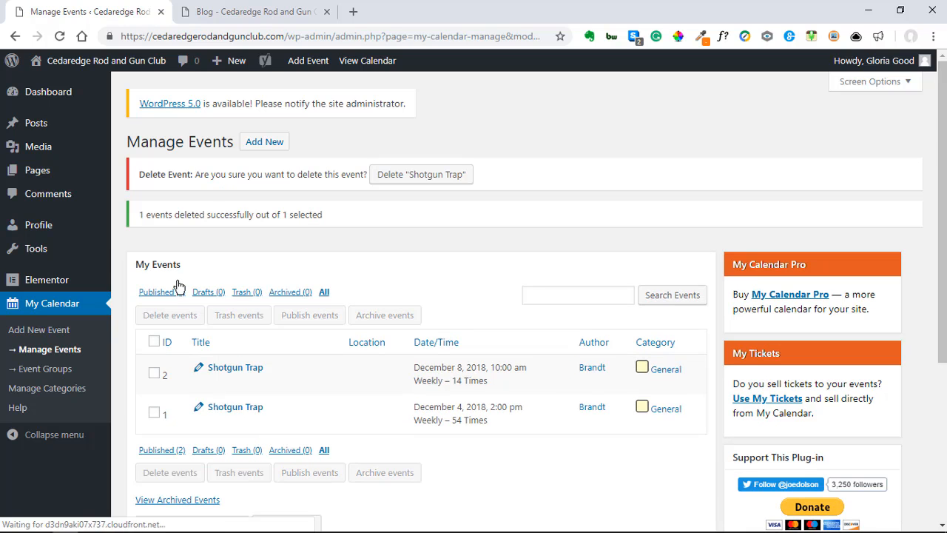
{"action": "scroll", "coordinate": [251, 382], "scroll_direction": "down", "scroll_amount": 1}
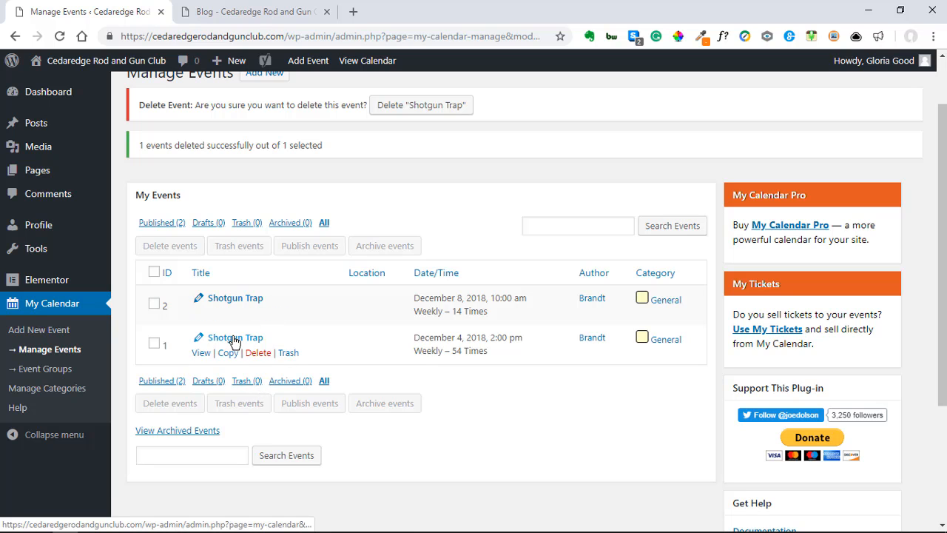
Step: Open the public Events Calendar page and browse the December 2018 events
{"action": "left_click", "coordinate": [249, 15]}
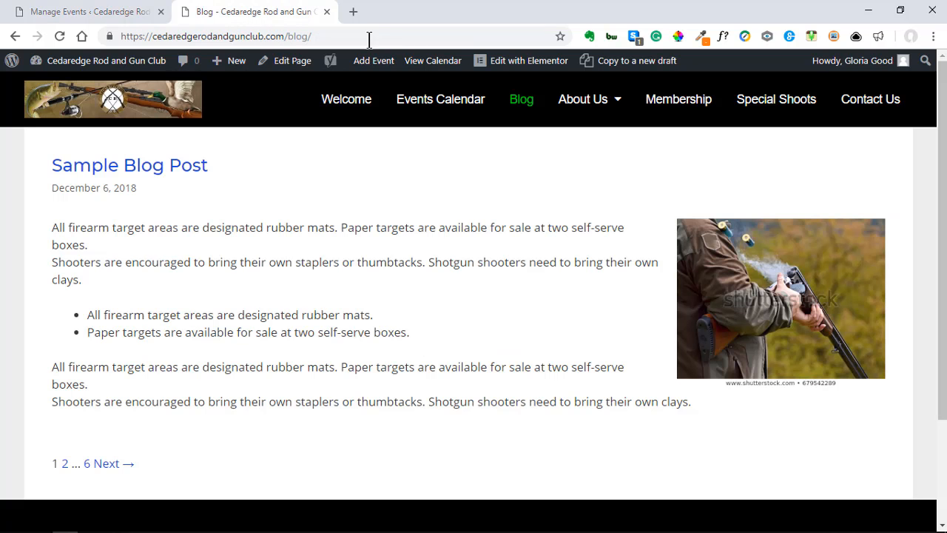
{"action": "left_click", "coordinate": [440, 102]}
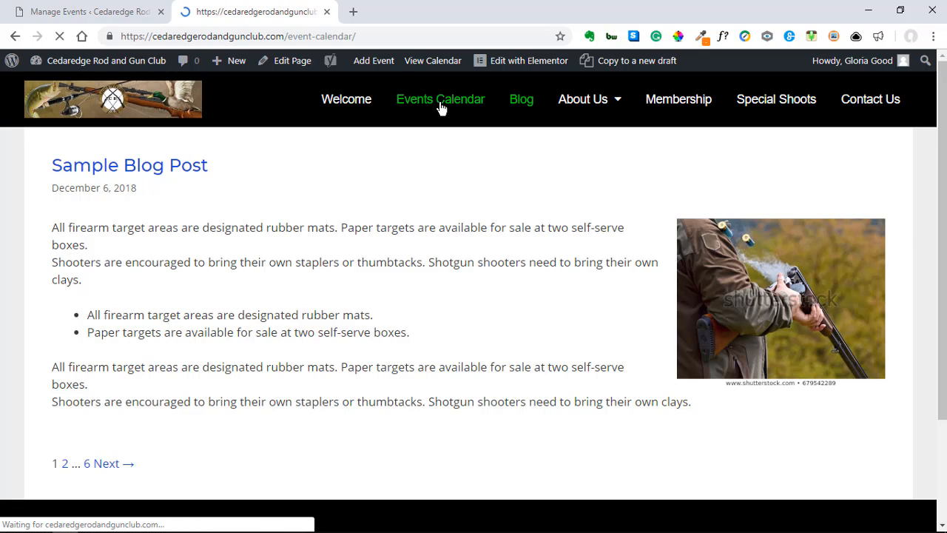
{"action": "scroll", "coordinate": [323, 414], "scroll_direction": "down", "scroll_amount": 1}
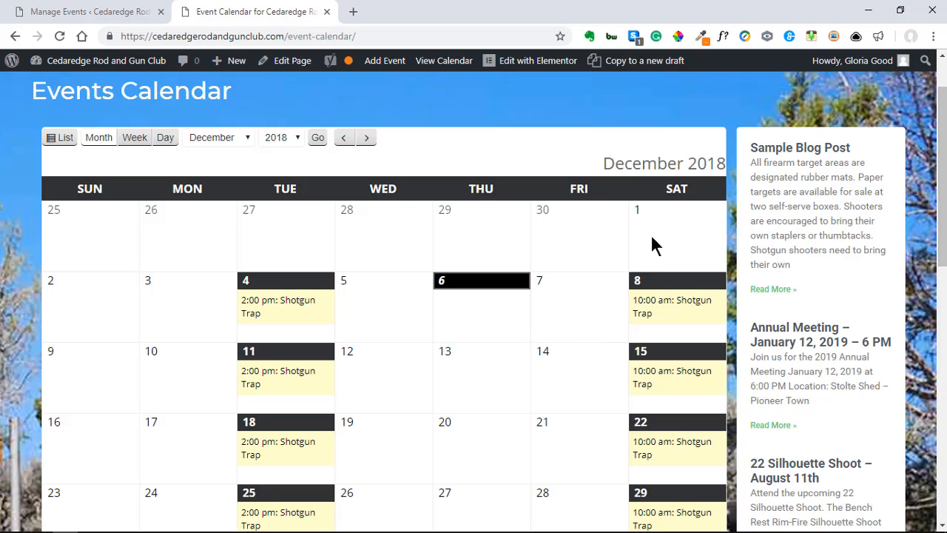
{"action": "scroll", "coordinate": [543, 474], "scroll_direction": "down", "scroll_amount": 2}
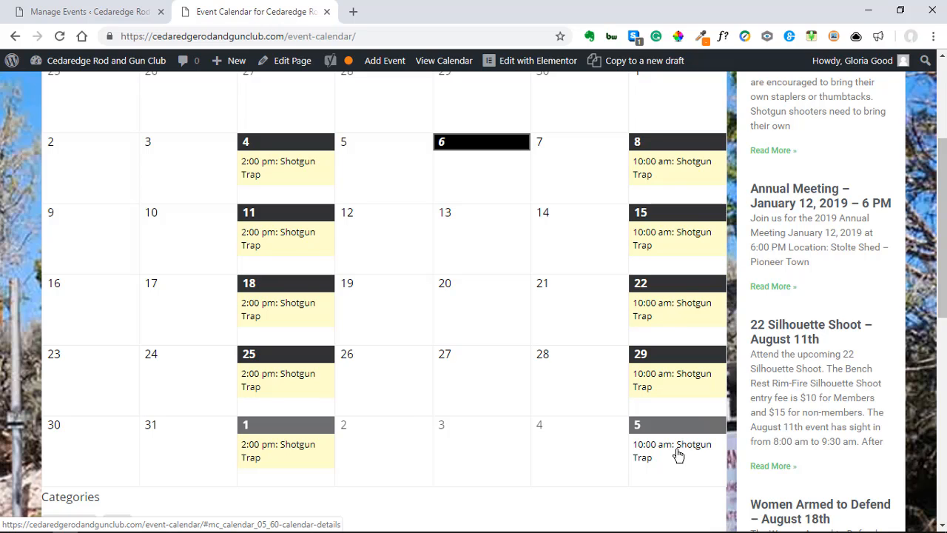
{"action": "scroll", "coordinate": [433, 425], "scroll_direction": "up", "scroll_amount": 1}
{"action": "scroll", "coordinate": [433, 425], "scroll_direction": "up", "scroll_amount": 1}
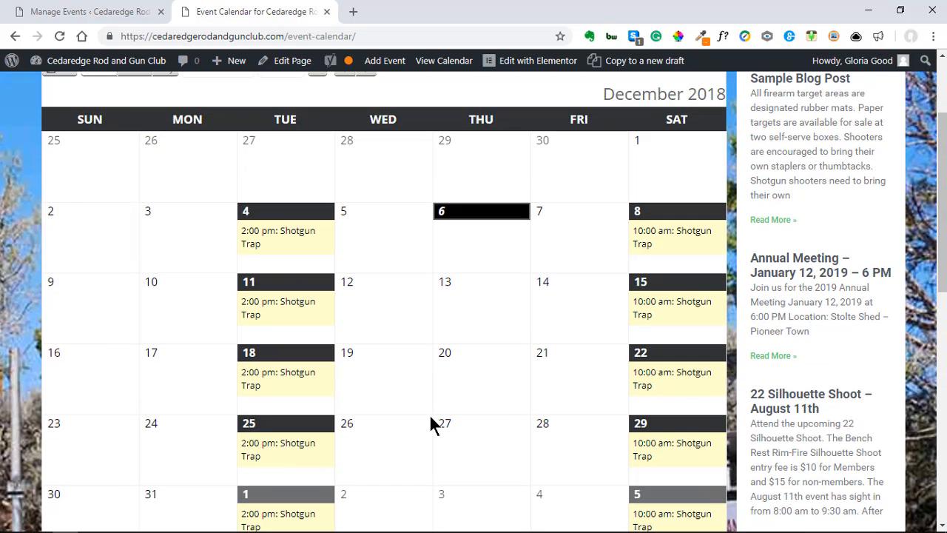
Step: Copy the full description of the December 4 Shotgun Trap event
{"action": "left_click", "coordinate": [259, 236]}
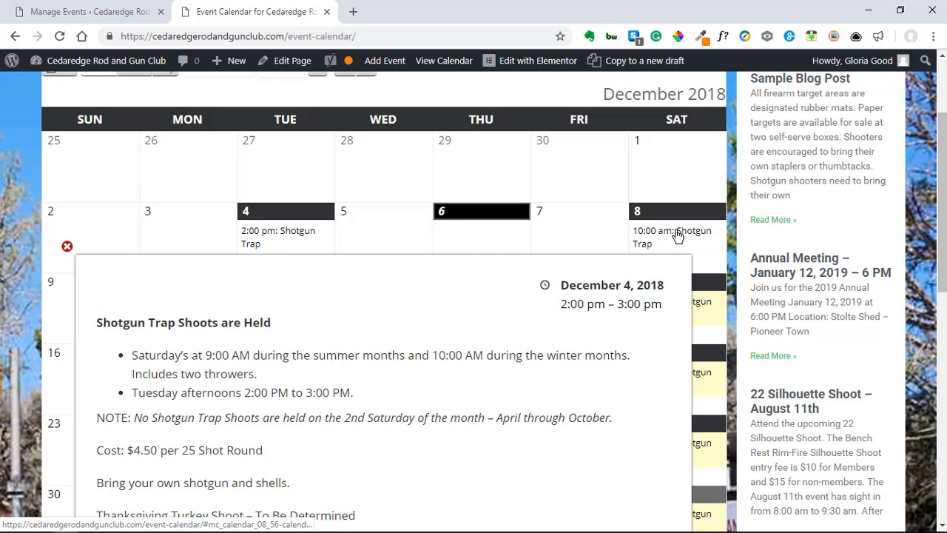
{"action": "scroll", "coordinate": [363, 391], "scroll_direction": "down", "scroll_amount": 1}
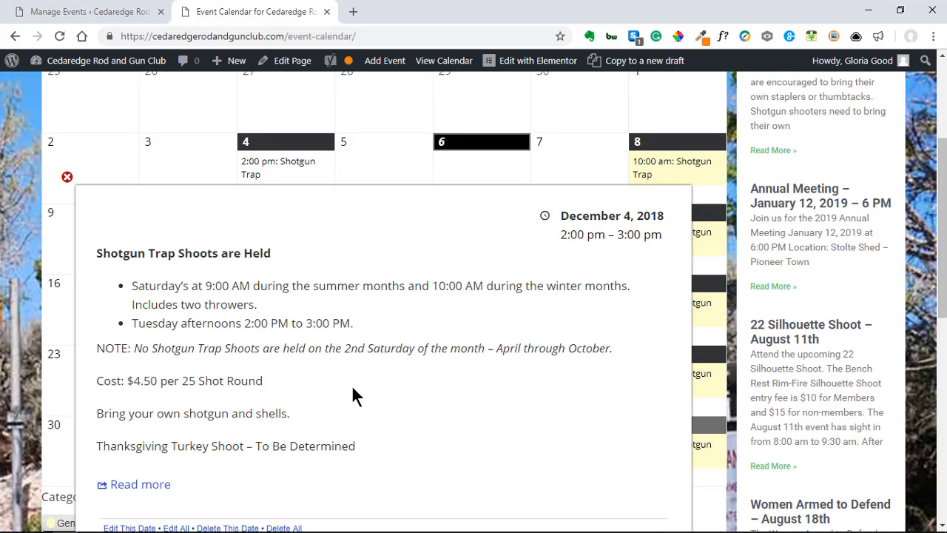
{"action": "scroll", "coordinate": [352, 388], "scroll_direction": "down", "scroll_amount": 2}
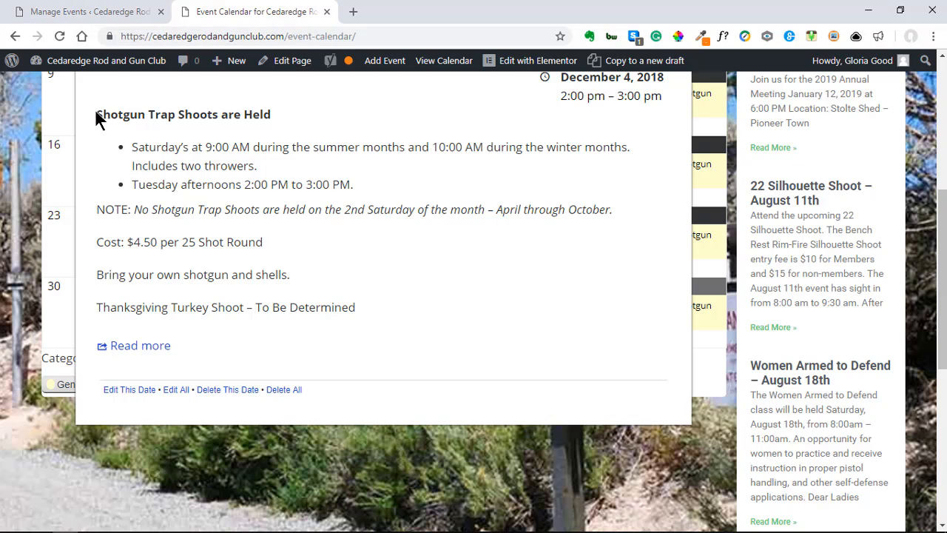
{"action": "left_click_drag", "start_coordinate": [95, 111], "coordinate": [356, 307]}
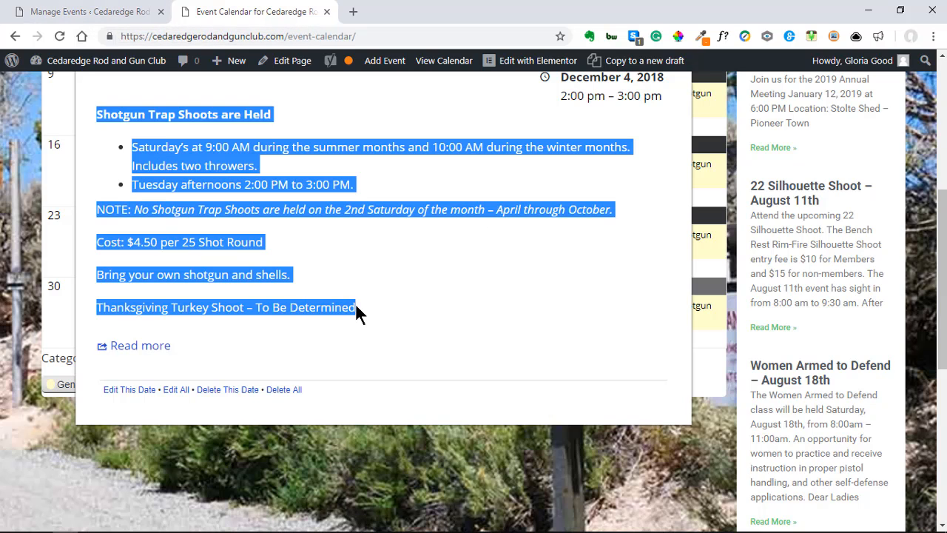
{"action": "right_click", "coordinate": [219, 167]}
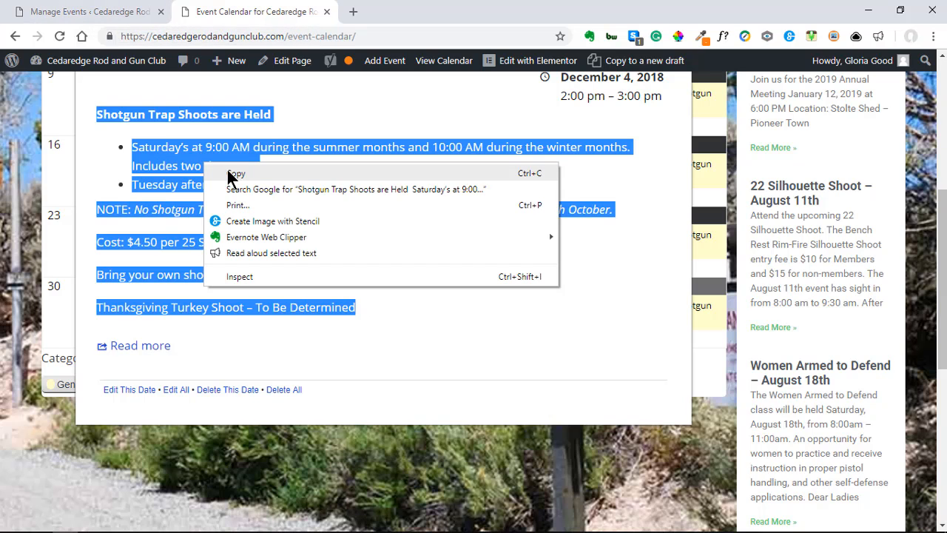
{"action": "left_click", "coordinate": [230, 173]}
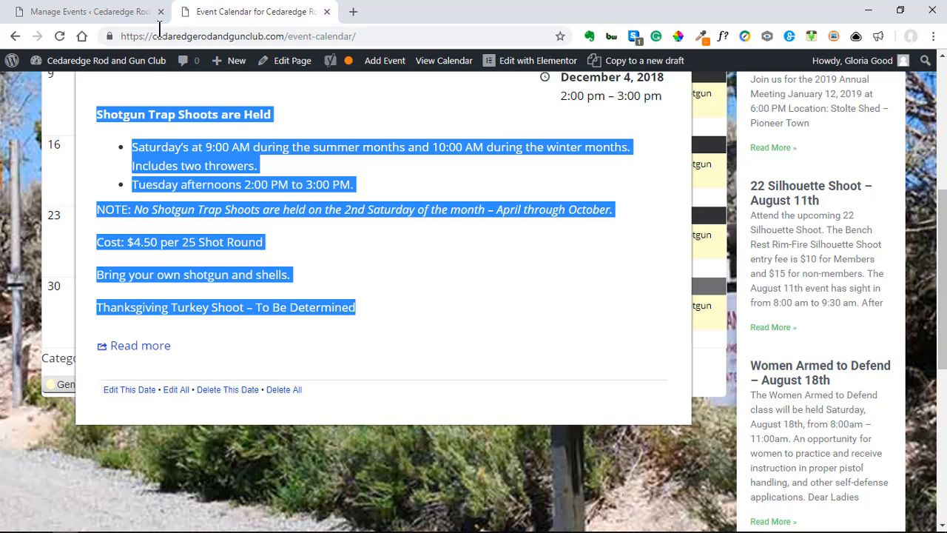
{"action": "scroll", "coordinate": [126, 212], "scroll_direction": "up", "scroll_amount": 2}
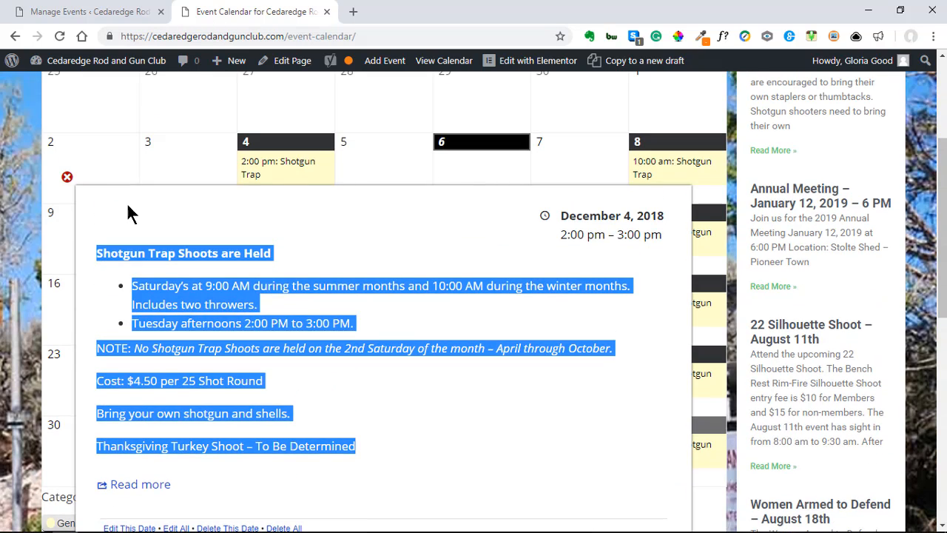
{"action": "left_click", "coordinate": [67, 178]}
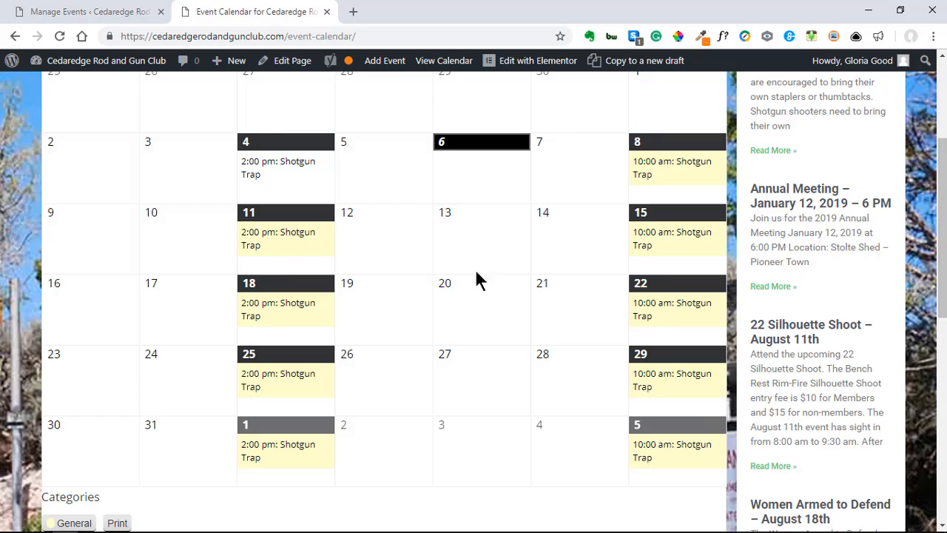
{"action": "scroll", "coordinate": [489, 296], "scroll_direction": "up", "scroll_amount": 2}
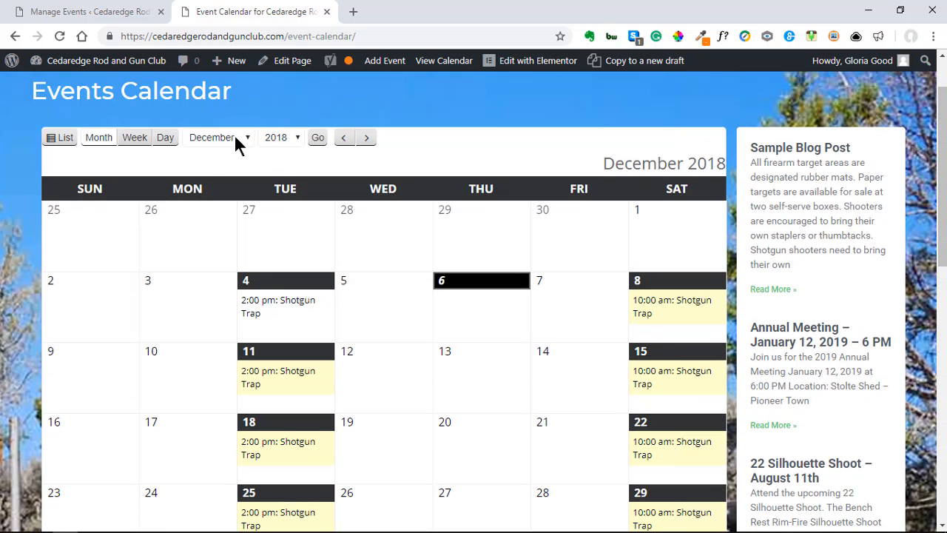
Step: Select March and 2019 in the Events Calendar's month and year selectors
{"action": "left_click", "coordinate": [234, 137]}
{"action": "left_click", "coordinate": [229, 176]}
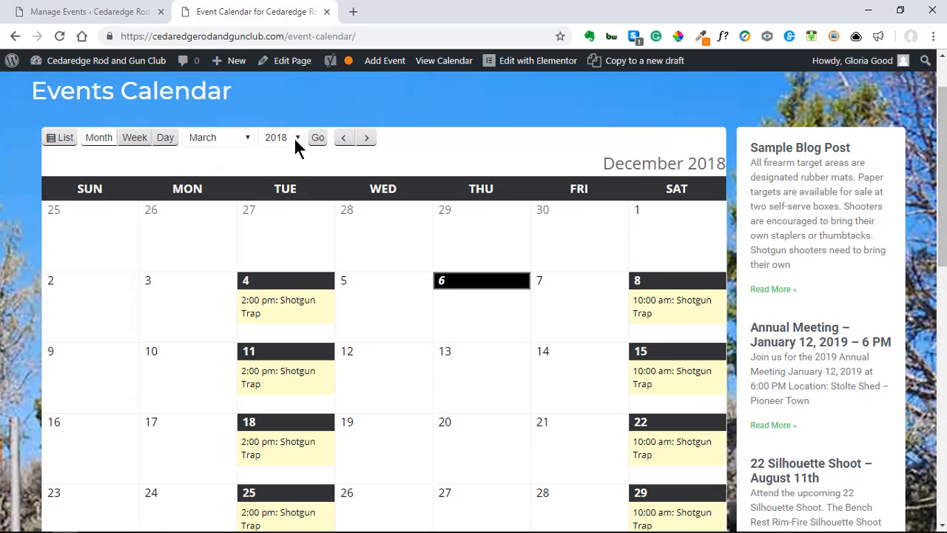
{"action": "left_click", "coordinate": [295, 139]}
{"action": "left_click", "coordinate": [275, 165]}
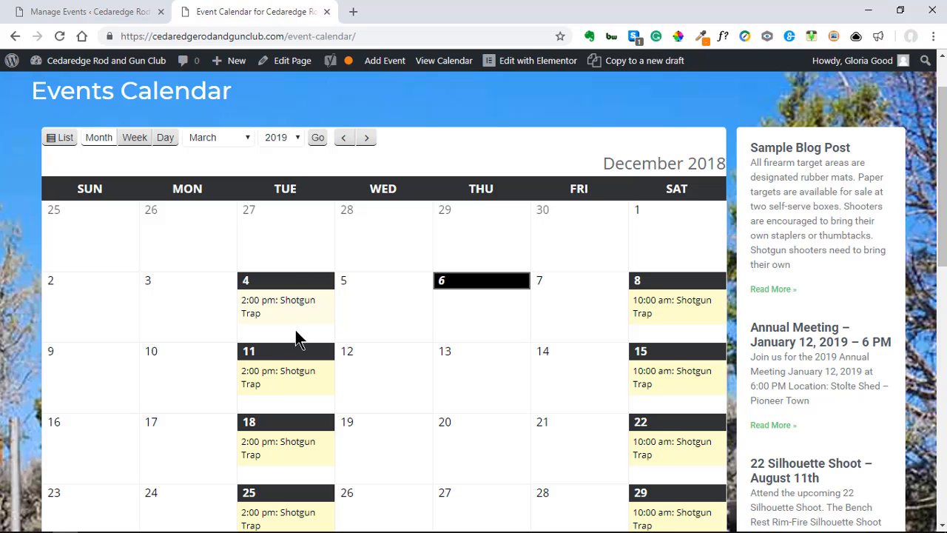
Step: Look over the Dec 4 Shotgun Trap event's details, then display the March 2019 calendar
{"action": "left_click", "coordinate": [278, 305]}
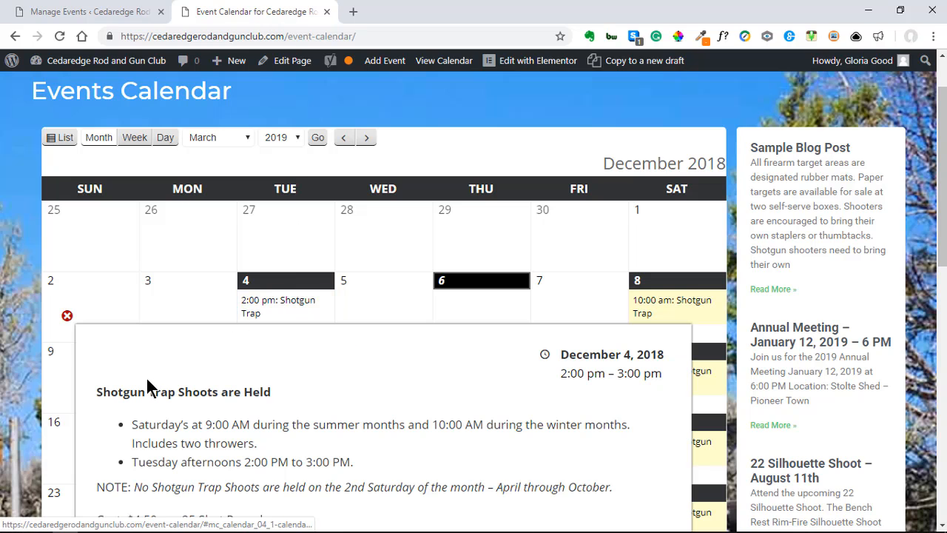
{"action": "scroll", "coordinate": [150, 391], "scroll_direction": "down", "scroll_amount": 1}
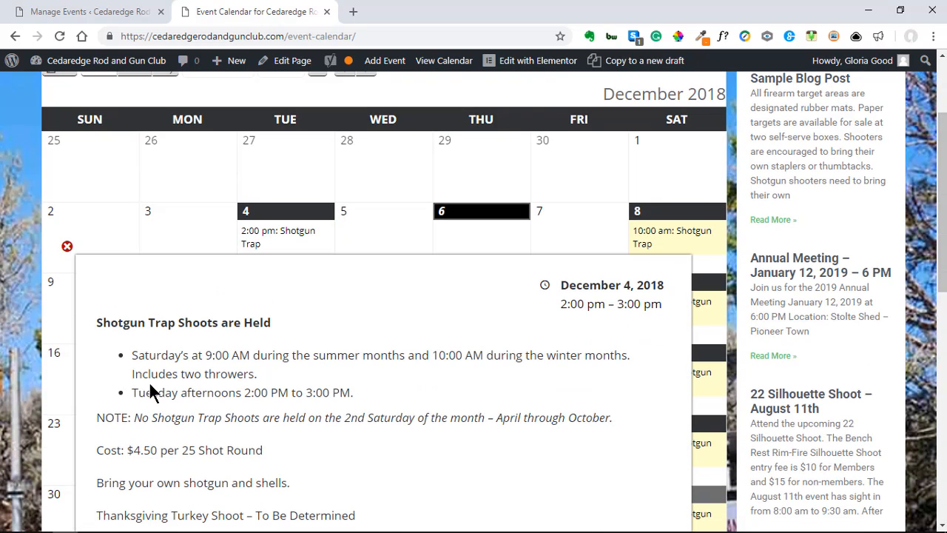
{"action": "left_click", "coordinate": [67, 246]}
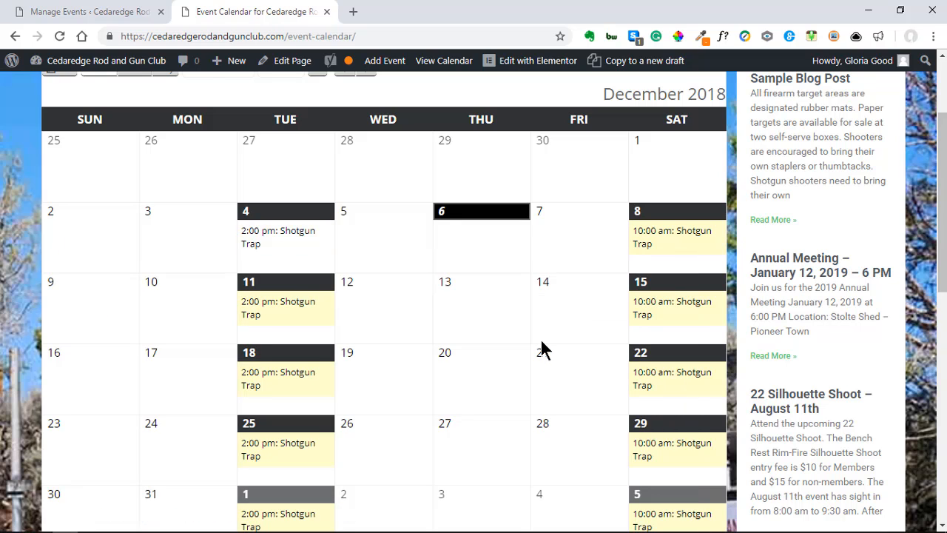
{"action": "scroll", "coordinate": [542, 341], "scroll_direction": "up", "scroll_amount": 1}
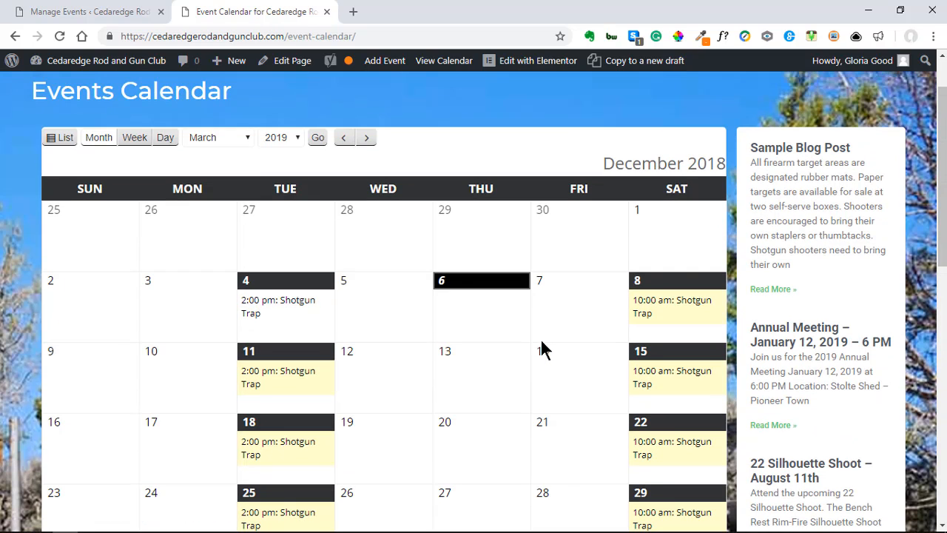
{"action": "left_click", "coordinate": [320, 139]}
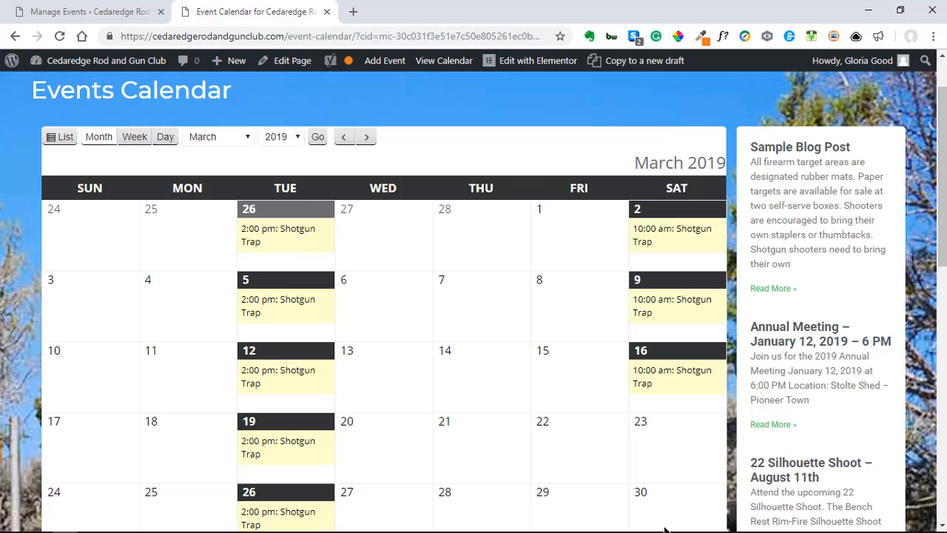
Step: Return to the event management page and start an Add New Event form in My Calendar
{"action": "left_click", "coordinate": [79, 15]}
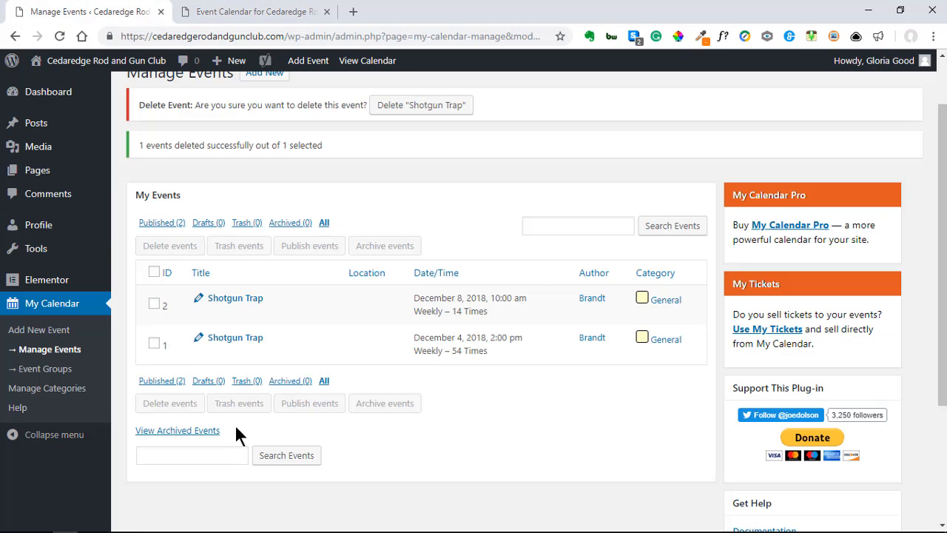
{"action": "mouse_move", "coordinate": [232, 302]}
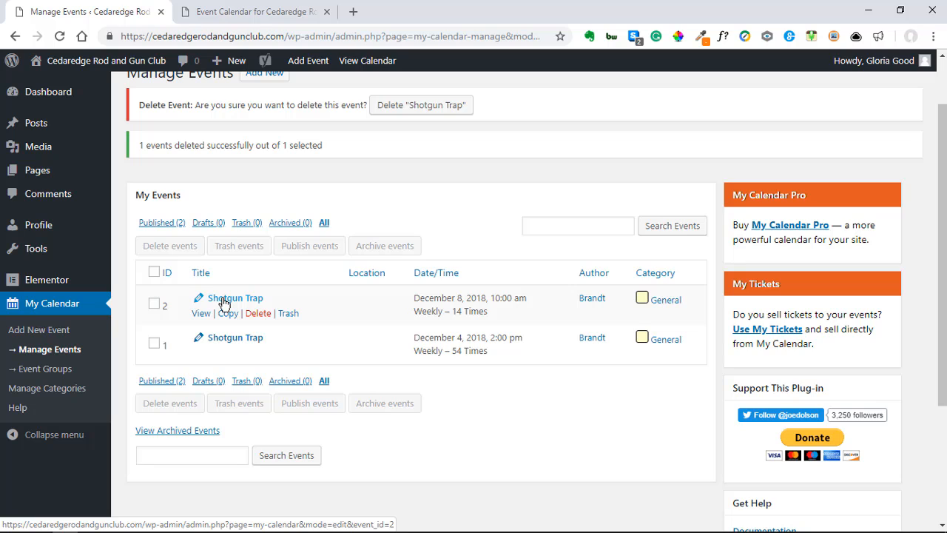
{"action": "left_click", "coordinate": [36, 337]}
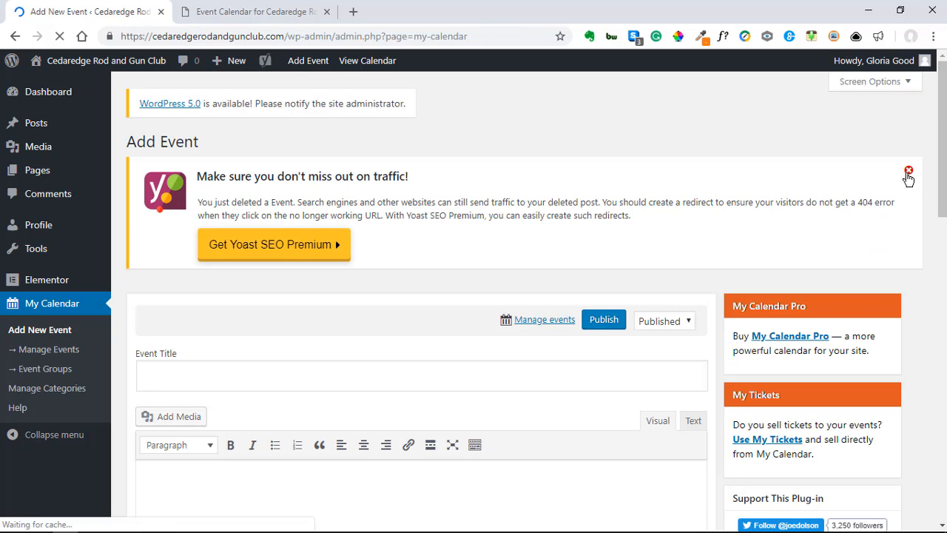
Step: Dismiss the SEO notice and title the event 'Shotgun Trap' from the autofill suggestion
{"action": "left_click", "coordinate": [909, 172]}
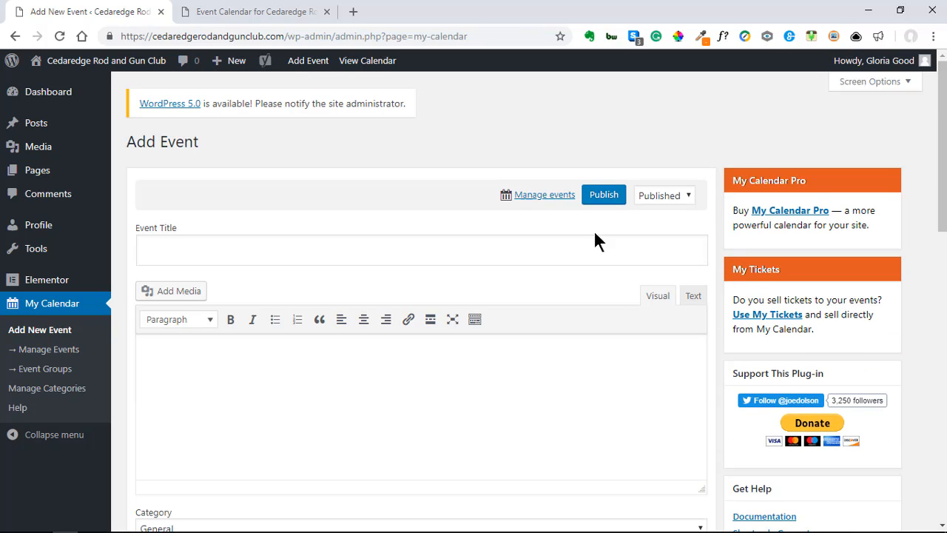
{"action": "left_click", "coordinate": [220, 247]}
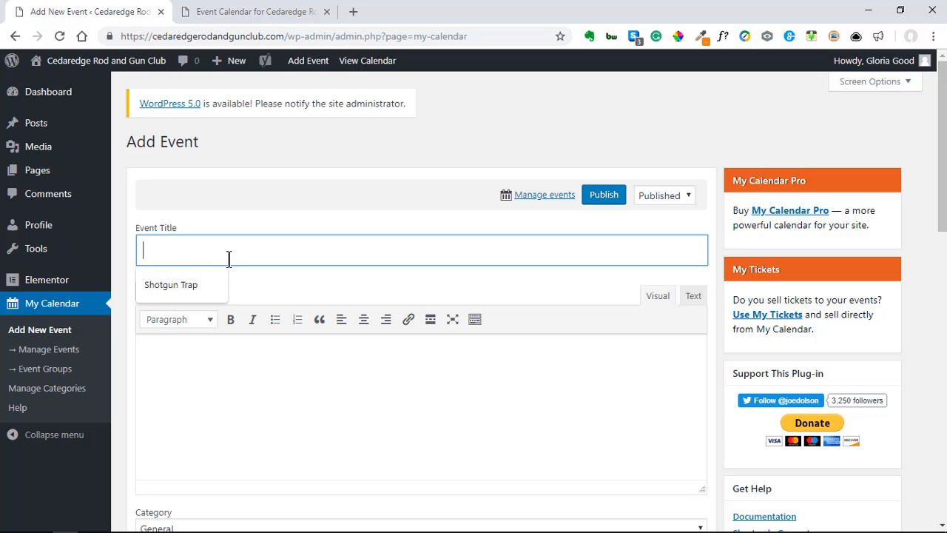
{"action": "type", "text": "sh"}
{"action": "key", "text": "Down"}
{"action": "key", "text": "Tab"}
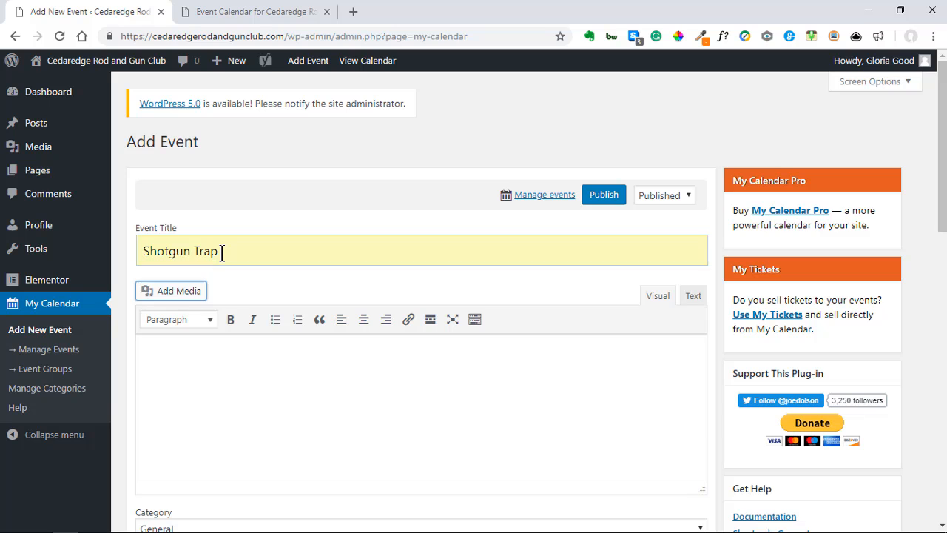
Step: Paste the trap shoot description with schedule, cost and notes into the event body
{"action": "left_click", "coordinate": [162, 361]}
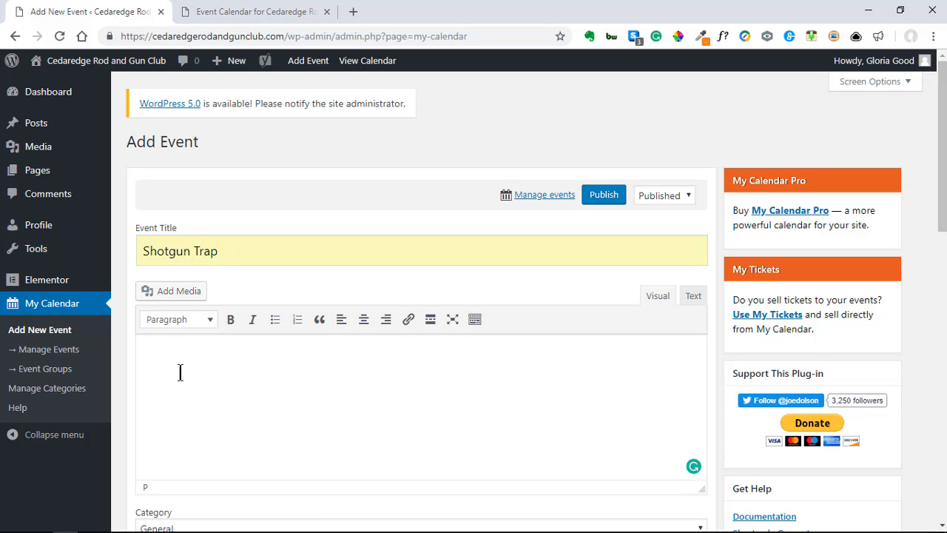
{"action": "scroll", "coordinate": [199, 372], "scroll_direction": "down", "scroll_amount": 2}
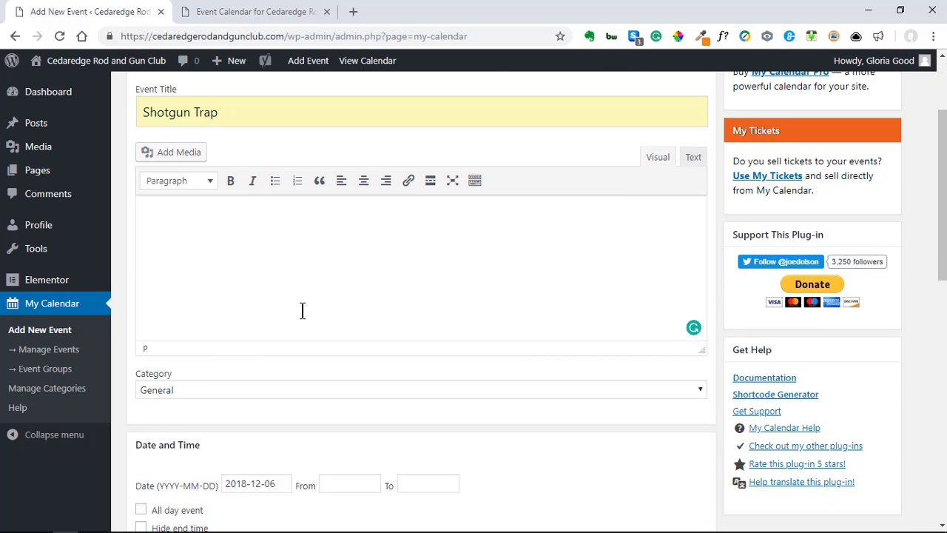
{"action": "key", "text": "ctrl+v"}
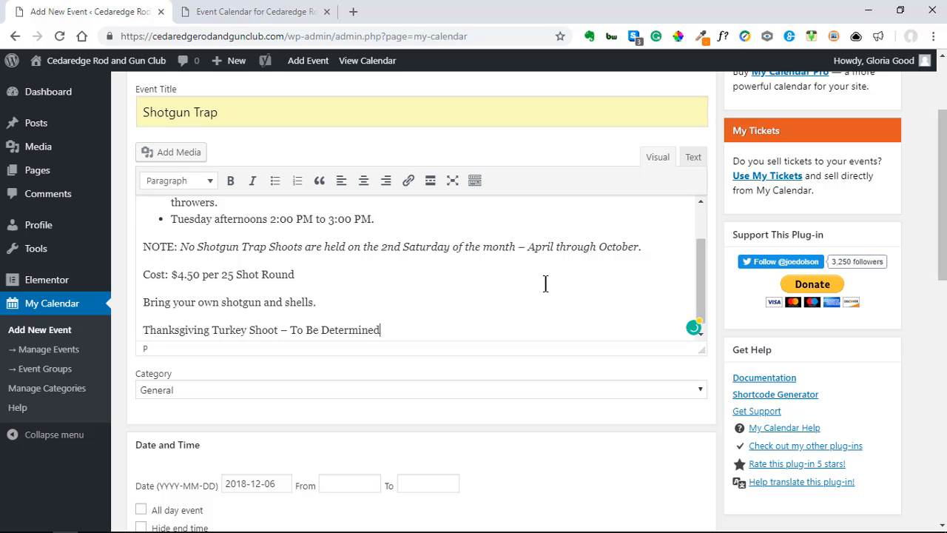
{"action": "scroll", "coordinate": [524, 294], "scroll_direction": "up", "scroll_amount": 1}
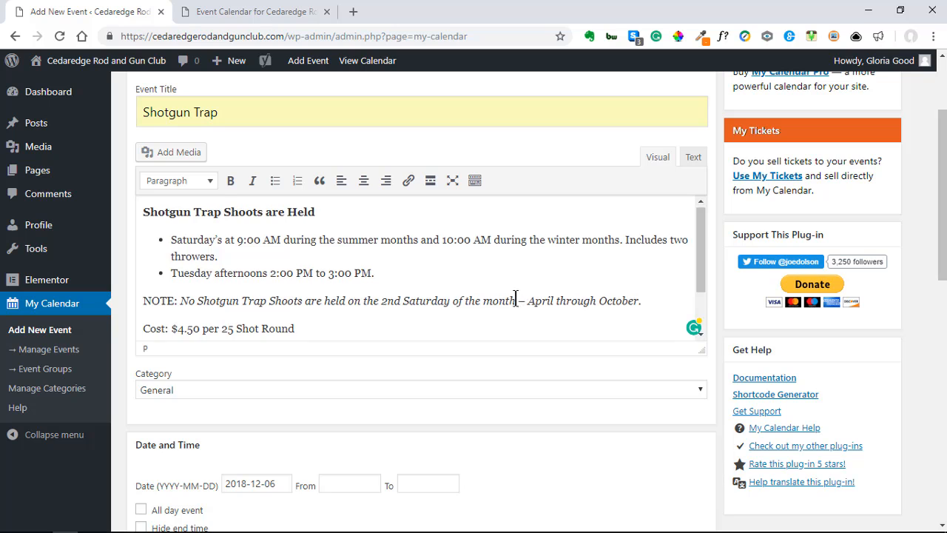
{"action": "scroll", "coordinate": [513, 297], "scroll_direction": "down", "scroll_amount": 1}
{"action": "scroll", "coordinate": [584, 186], "scroll_direction": "up", "scroll_amount": 1}
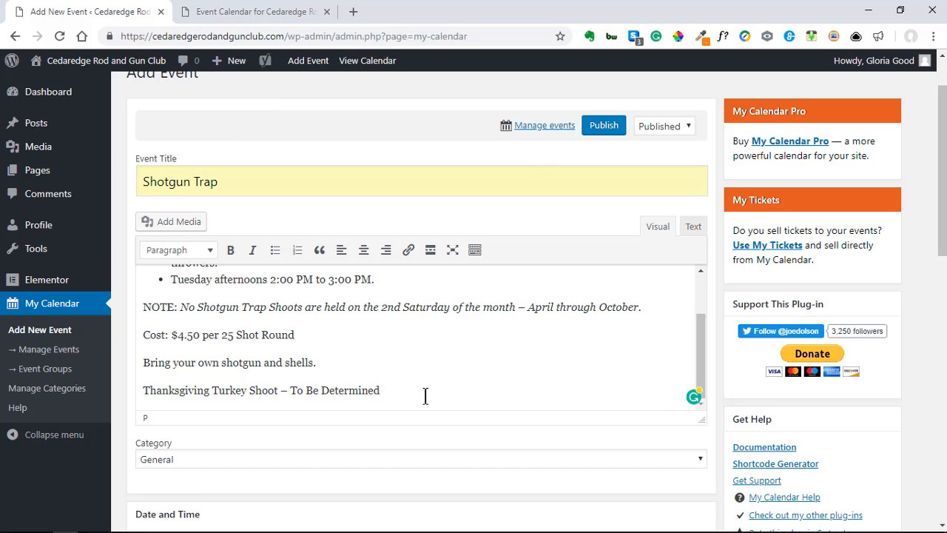
{"action": "scroll", "coordinate": [413, 363], "scroll_direction": "down", "scroll_amount": 6}
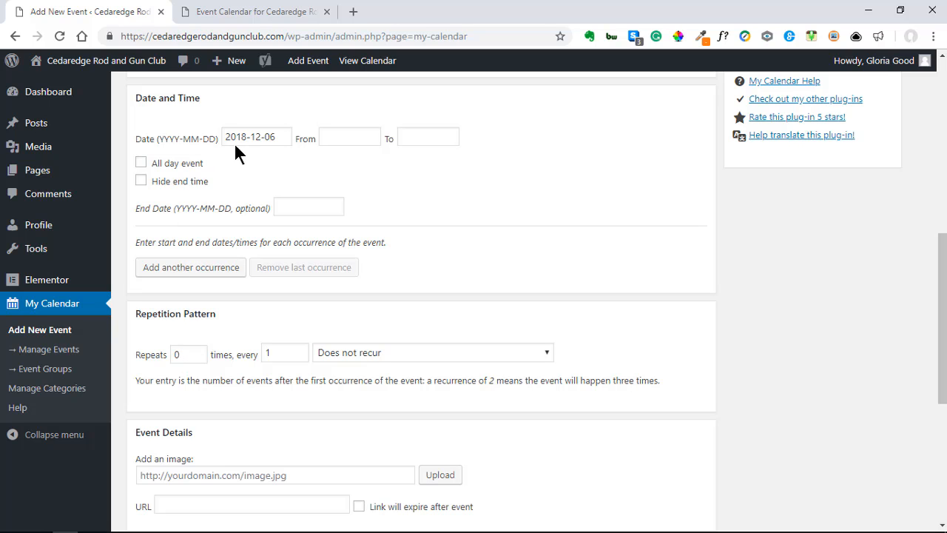
Step: Set the event date to March 23, 2019 in the date picker
{"action": "left_click", "coordinate": [264, 137]}
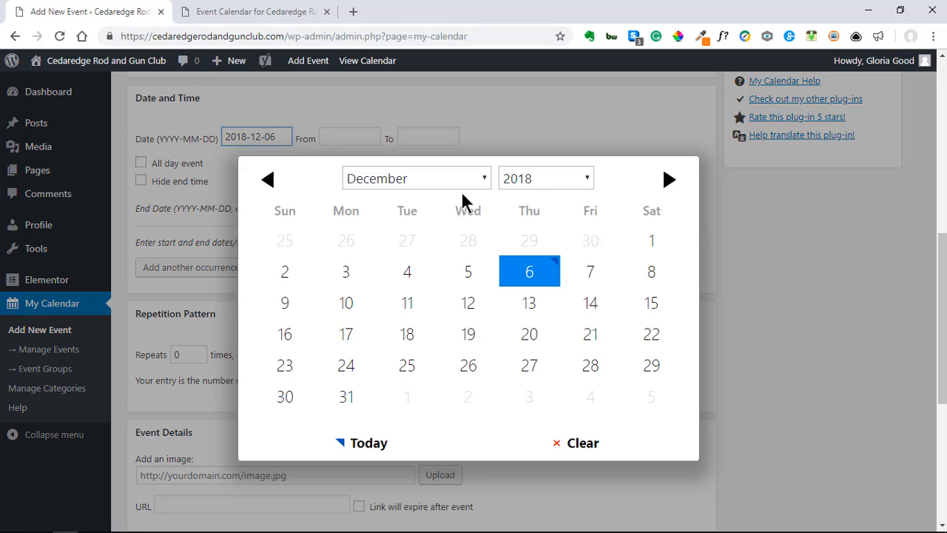
{"action": "left_click", "coordinate": [484, 183]}
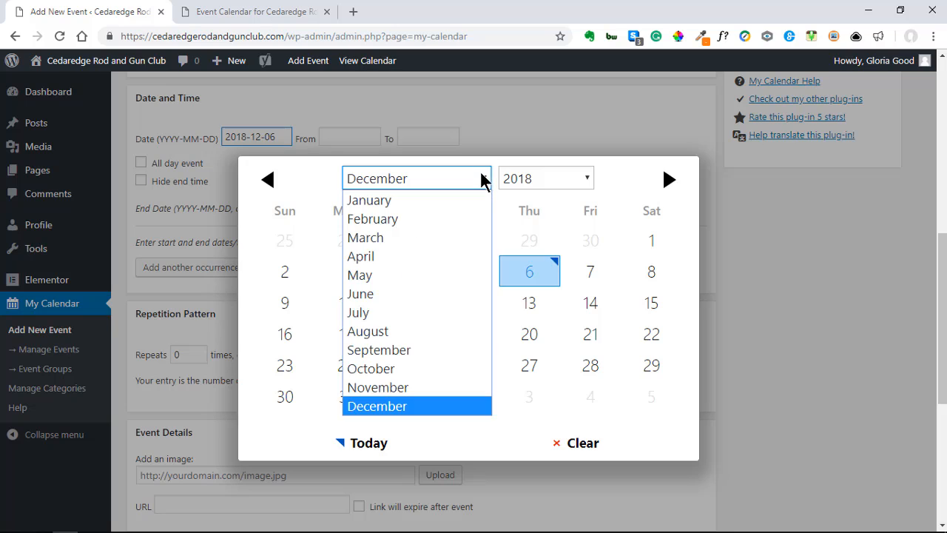
{"action": "left_click", "coordinate": [385, 242]}
{"action": "left_click", "coordinate": [573, 183]}
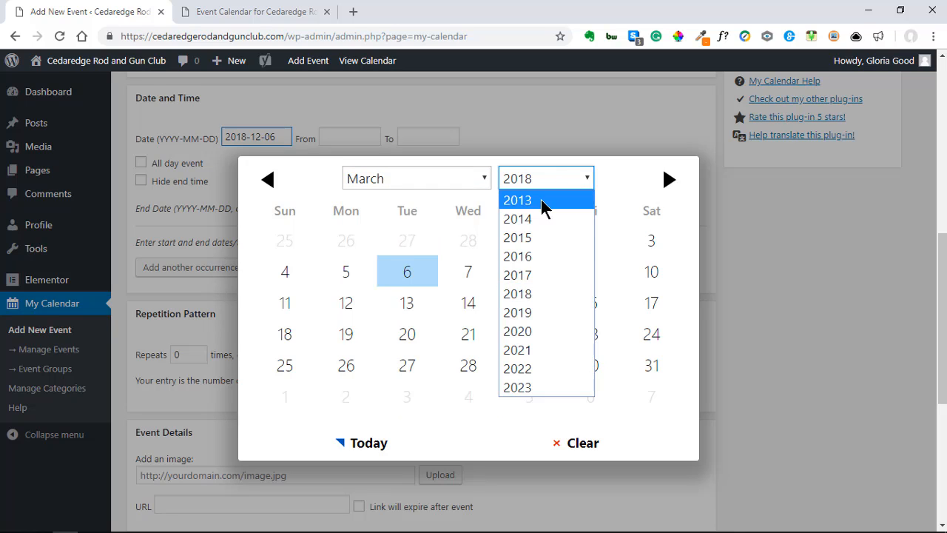
{"action": "left_click", "coordinate": [527, 313]}
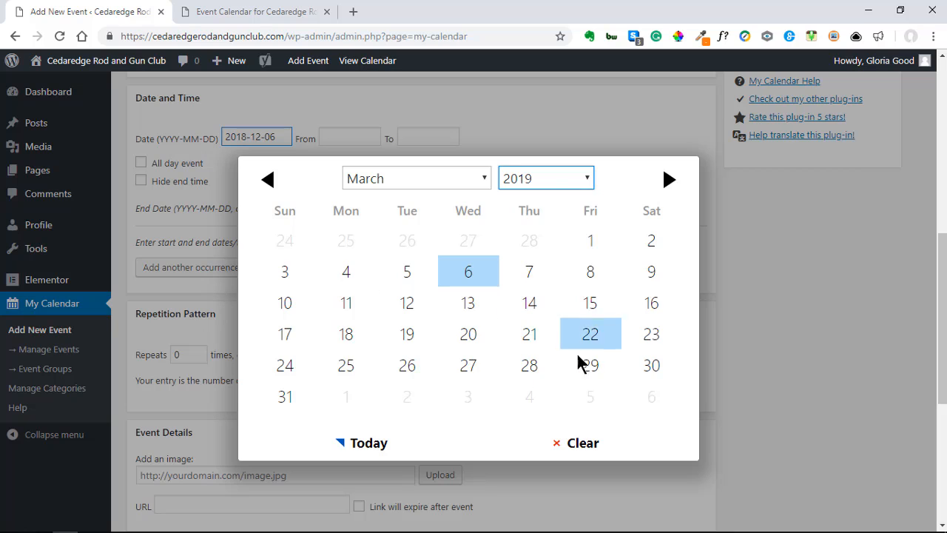
{"action": "left_click", "coordinate": [657, 339]}
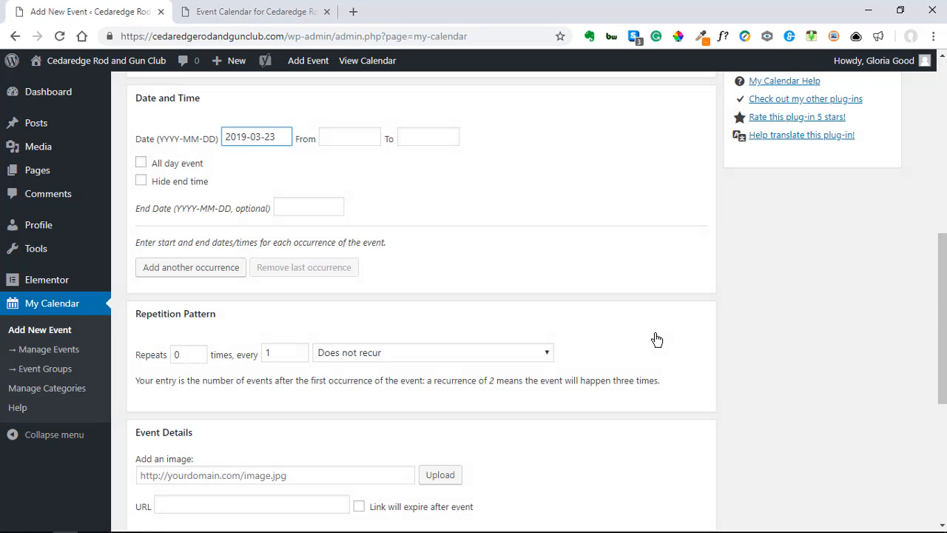
Step: Set the event start time to 9:00 AM
{"action": "left_click", "coordinate": [356, 138]}
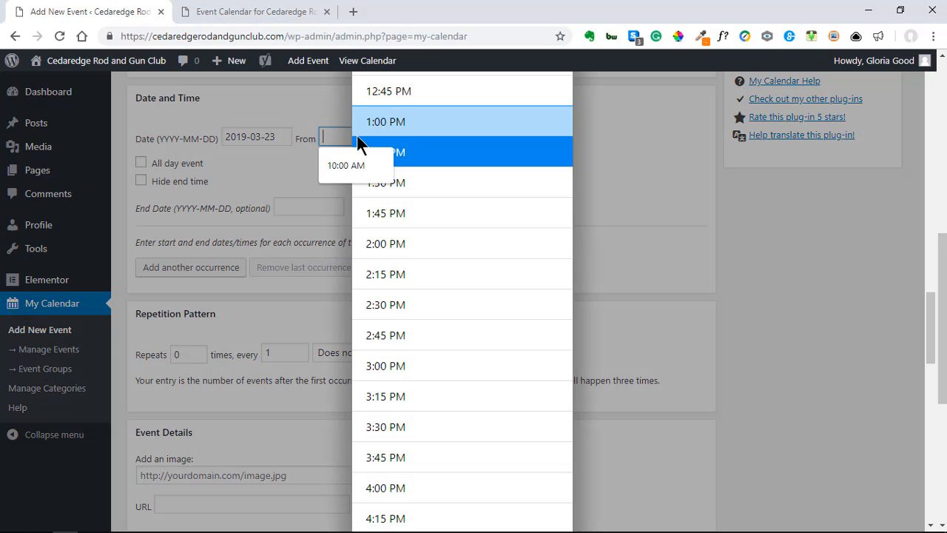
{"action": "scroll", "coordinate": [398, 222], "scroll_direction": "up", "scroll_amount": 6}
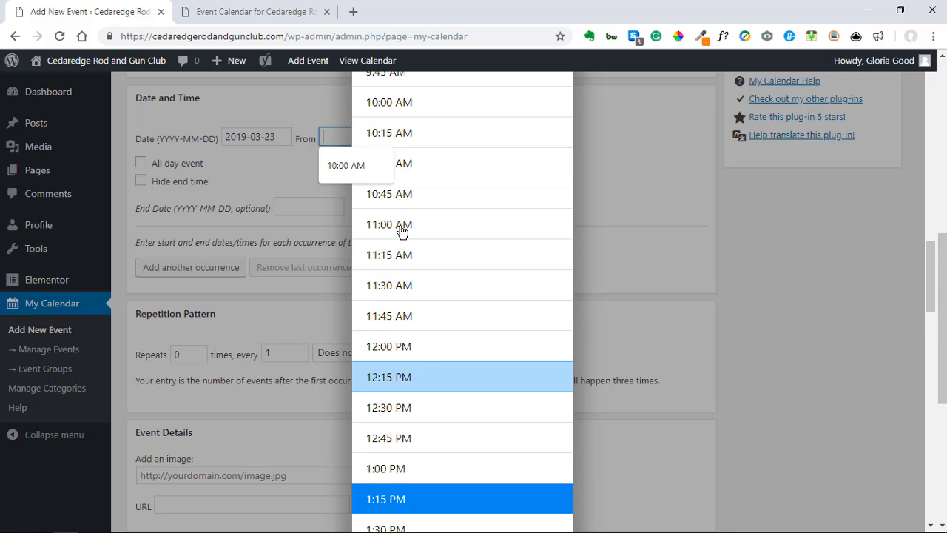
{"action": "left_click", "coordinate": [396, 119]}
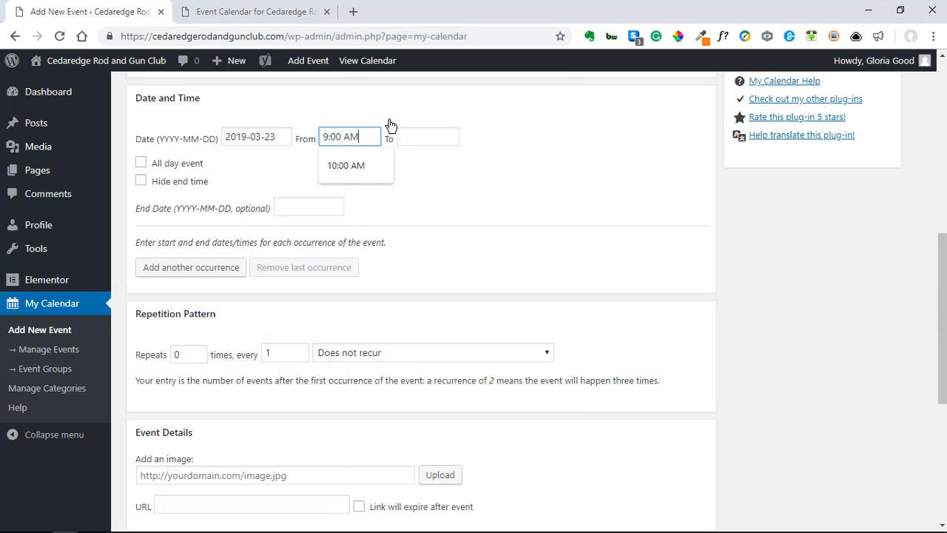
{"action": "left_click", "coordinate": [436, 173]}
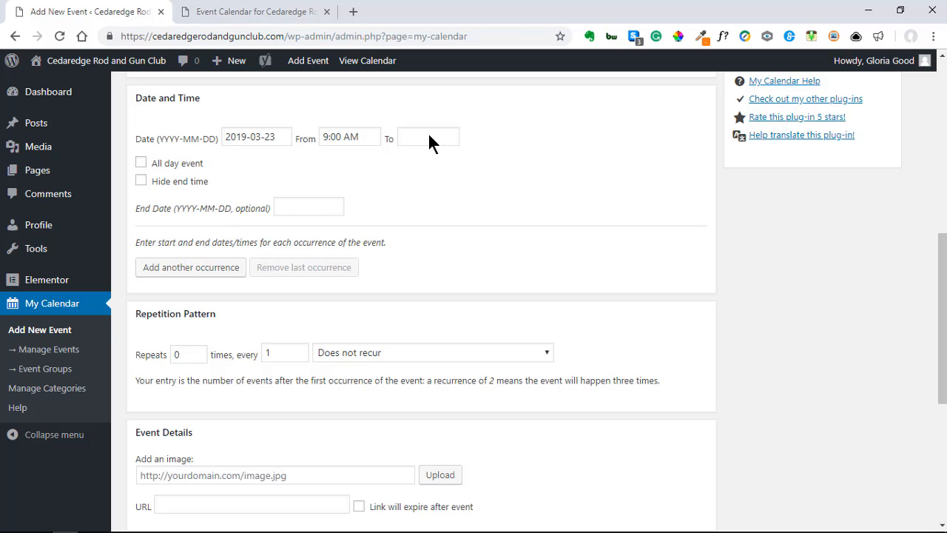
{"action": "double_click", "coordinate": [194, 355]}
{"action": "type", "text": "32"}
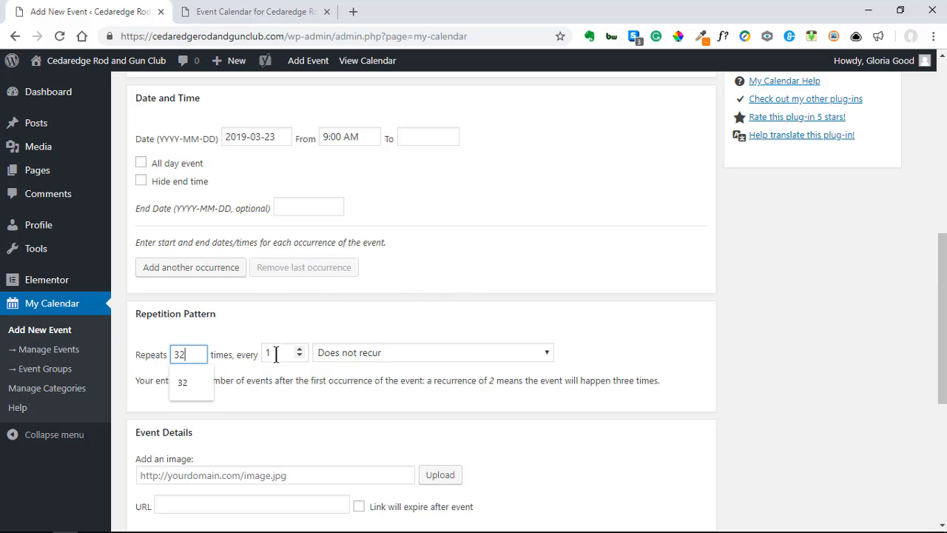
{"action": "left_click", "coordinate": [258, 336]}
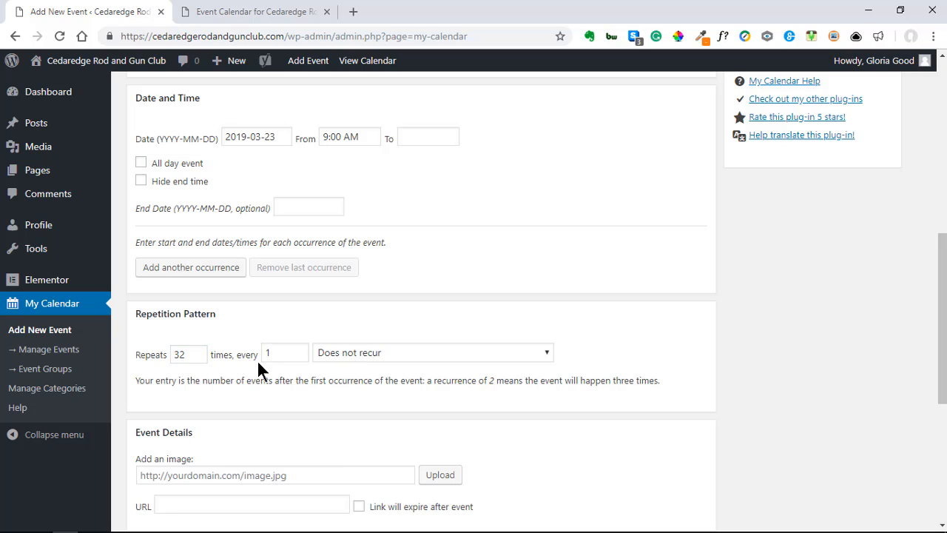
{"action": "left_click", "coordinate": [411, 356]}
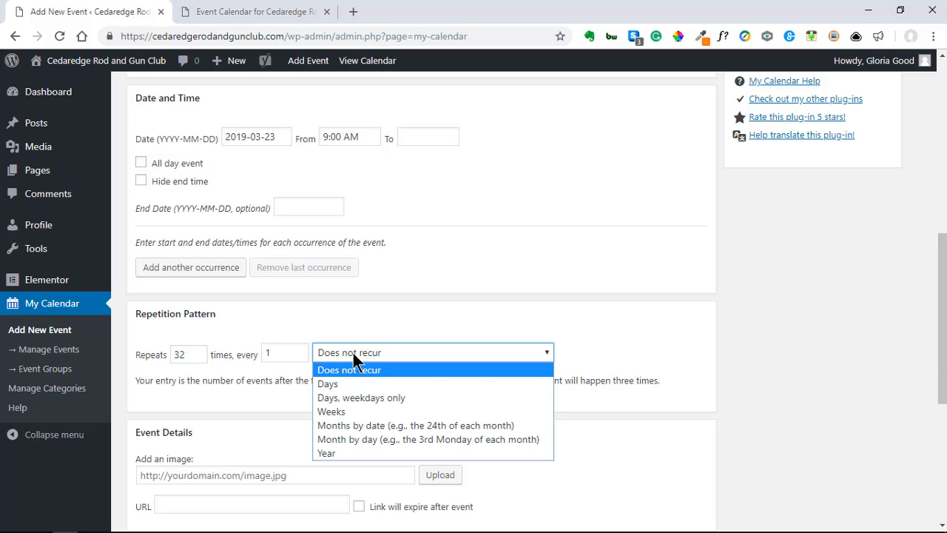
{"action": "left_click", "coordinate": [339, 410]}
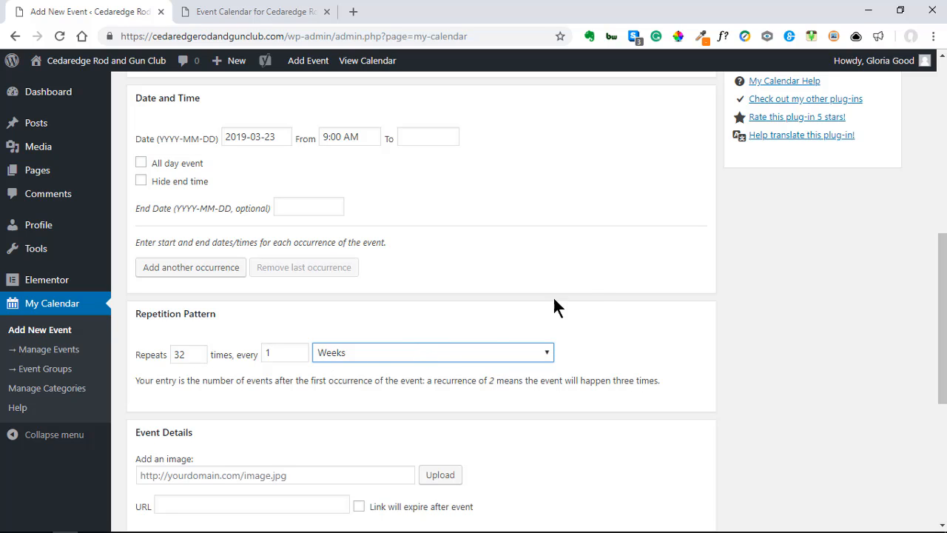
{"action": "scroll", "coordinate": [595, 296], "scroll_direction": "down", "scroll_amount": 2}
{"action": "scroll", "coordinate": [594, 289], "scroll_direction": "up", "scroll_amount": 6}
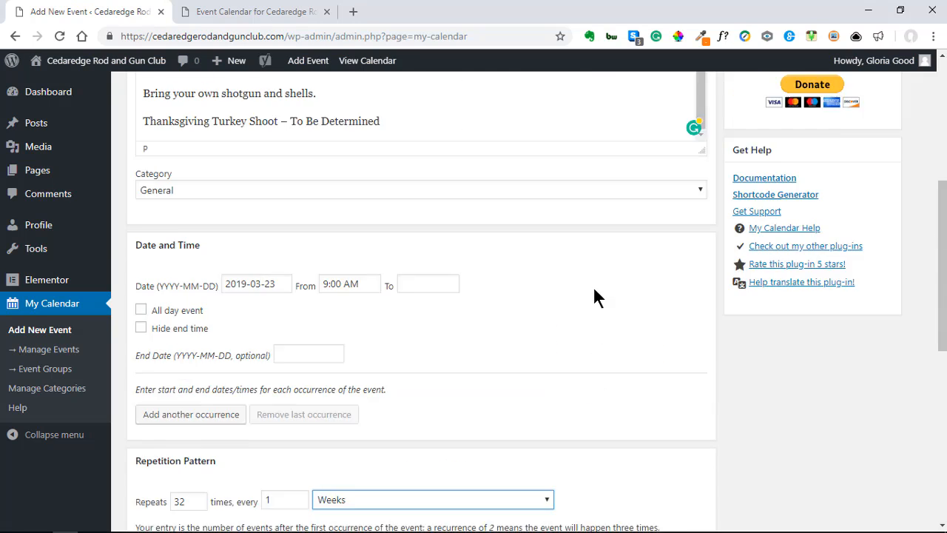
{"action": "scroll", "coordinate": [594, 296], "scroll_direction": "up", "scroll_amount": 1}
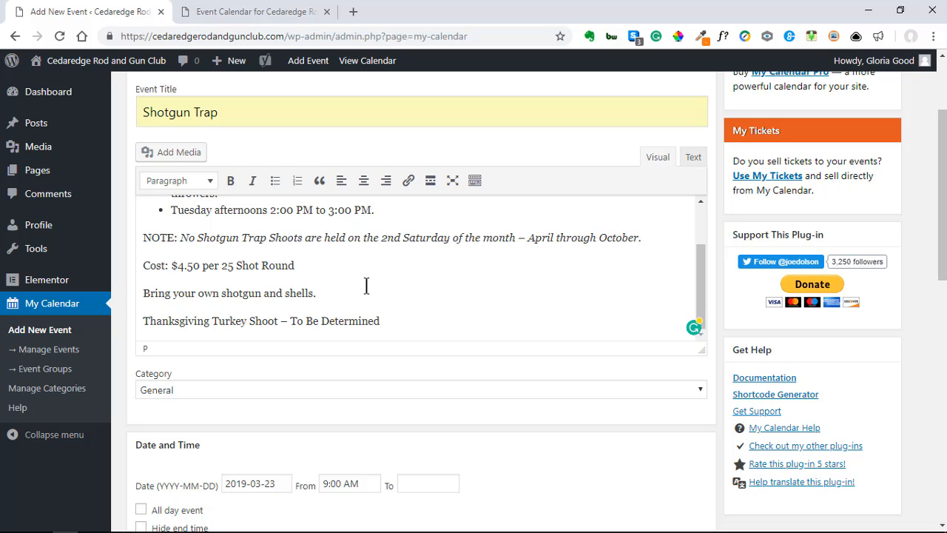
{"action": "scroll", "coordinate": [454, 308], "scroll_direction": "down", "scroll_amount": 10}
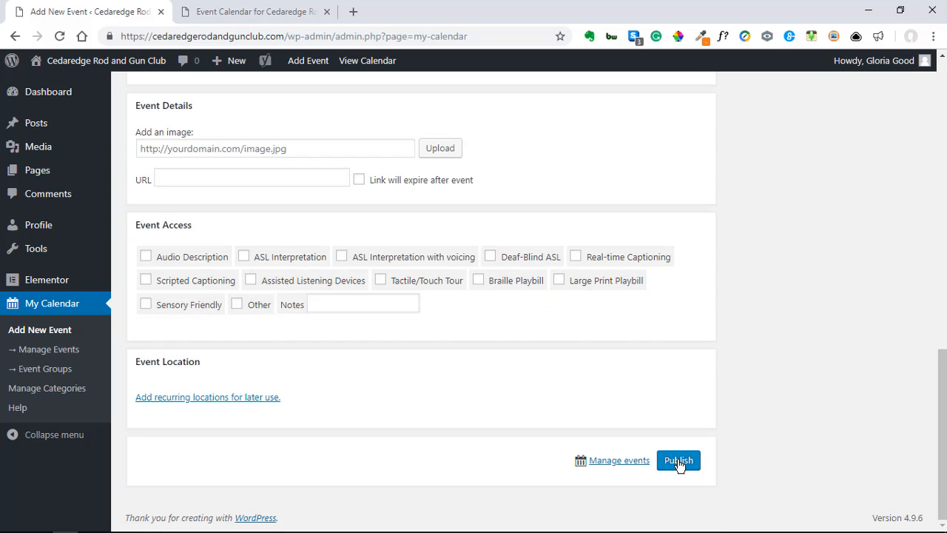
{"action": "scroll", "coordinate": [843, 296], "scroll_direction": "up", "scroll_amount": 8}
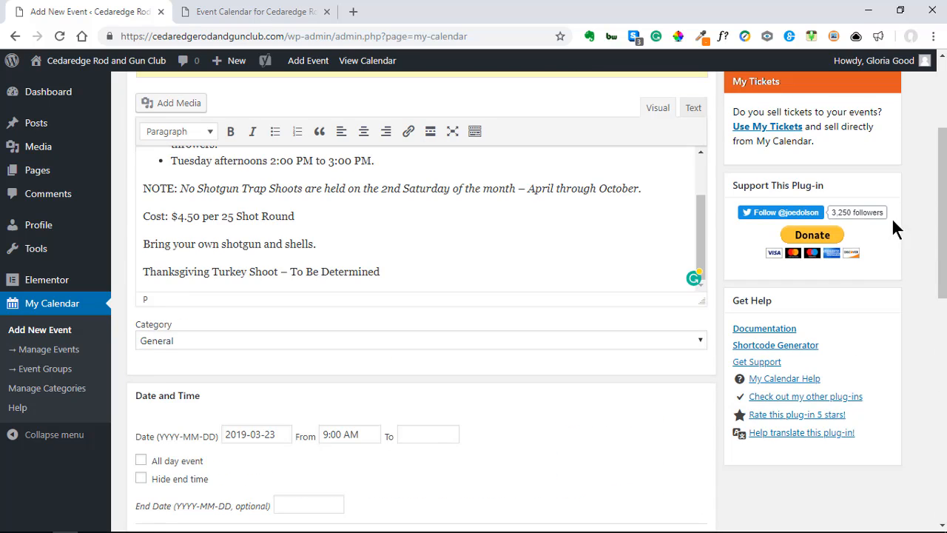
{"action": "scroll", "coordinate": [679, 413], "scroll_direction": "down", "scroll_amount": 8}
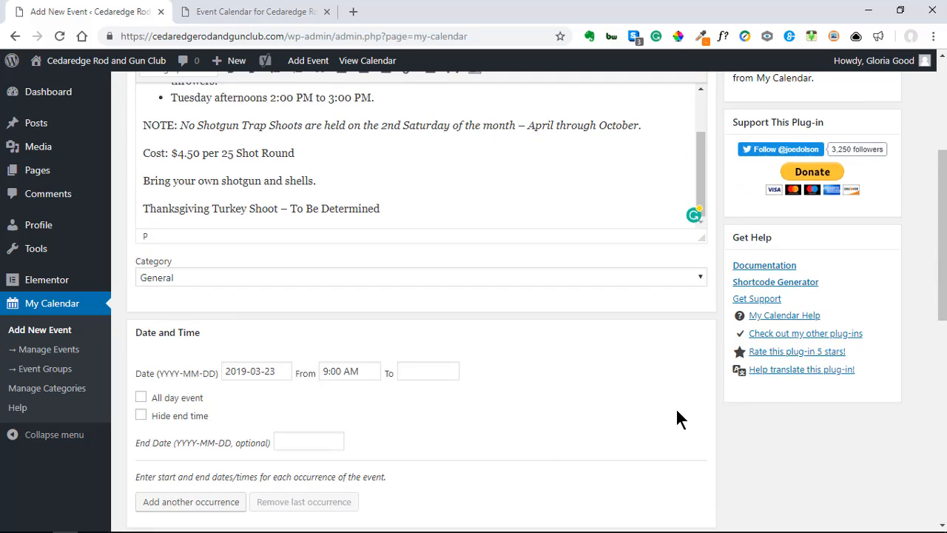
Step: Publish the Shotgun Trap event, then reopen it from Manage Events to review its weekly × 32 schedule
{"action": "left_click", "coordinate": [681, 468]}
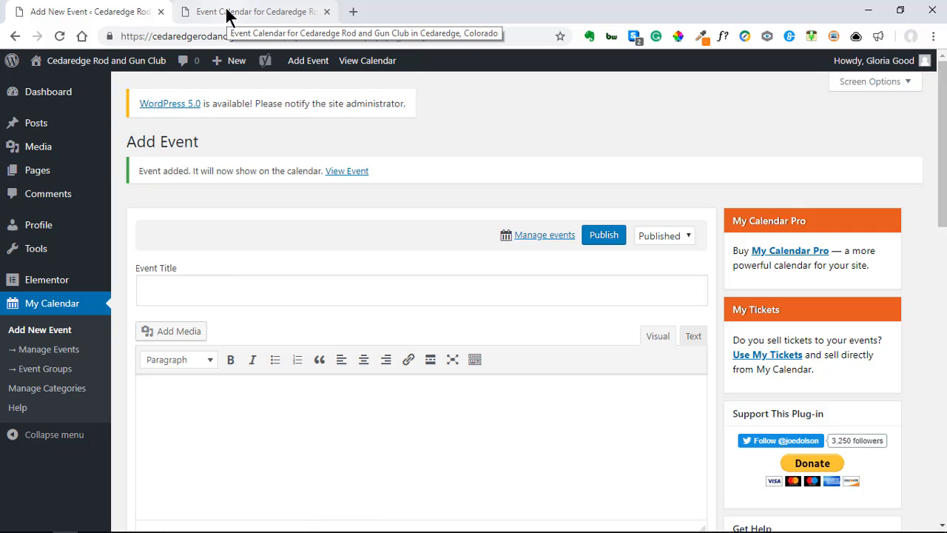
{"action": "left_click", "coordinate": [54, 356]}
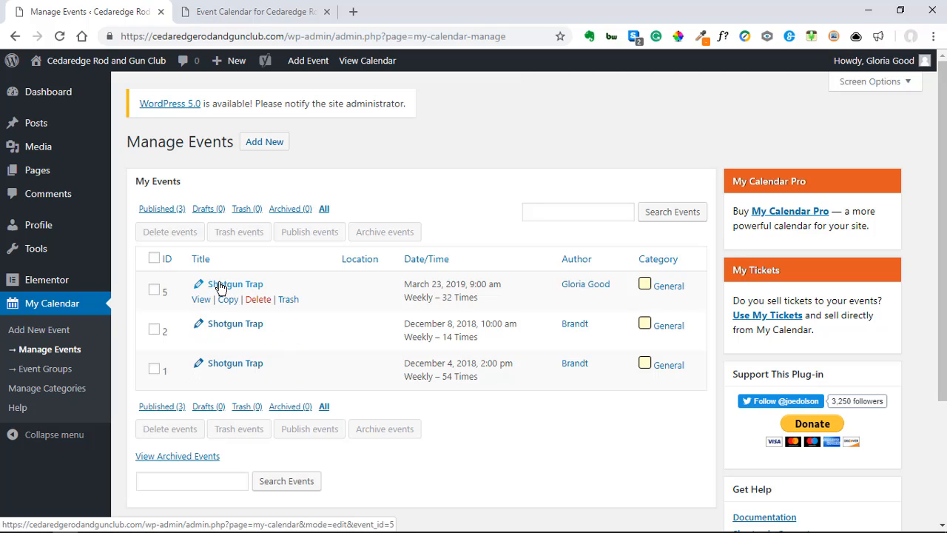
{"action": "left_click", "coordinate": [220, 285]}
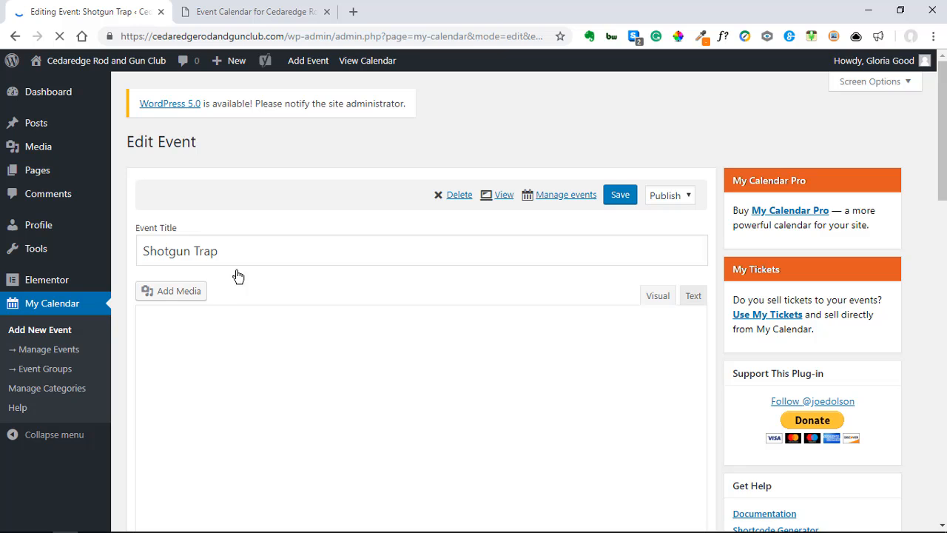
{"action": "scroll", "coordinate": [301, 265], "scroll_direction": "down", "scroll_amount": 3}
{"action": "scroll", "coordinate": [390, 362], "scroll_direction": "down", "scroll_amount": 5}
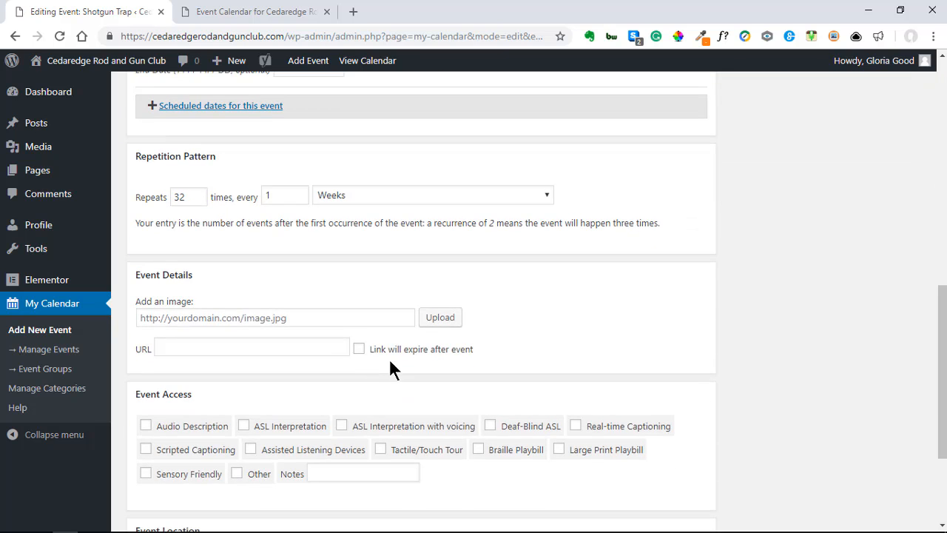
{"action": "scroll", "coordinate": [435, 432], "scroll_direction": "down", "scroll_amount": 2}
{"action": "scroll", "coordinate": [436, 433], "scroll_direction": "up", "scroll_amount": 1}
{"action": "scroll", "coordinate": [435, 432], "scroll_direction": "down", "scroll_amount": 3}
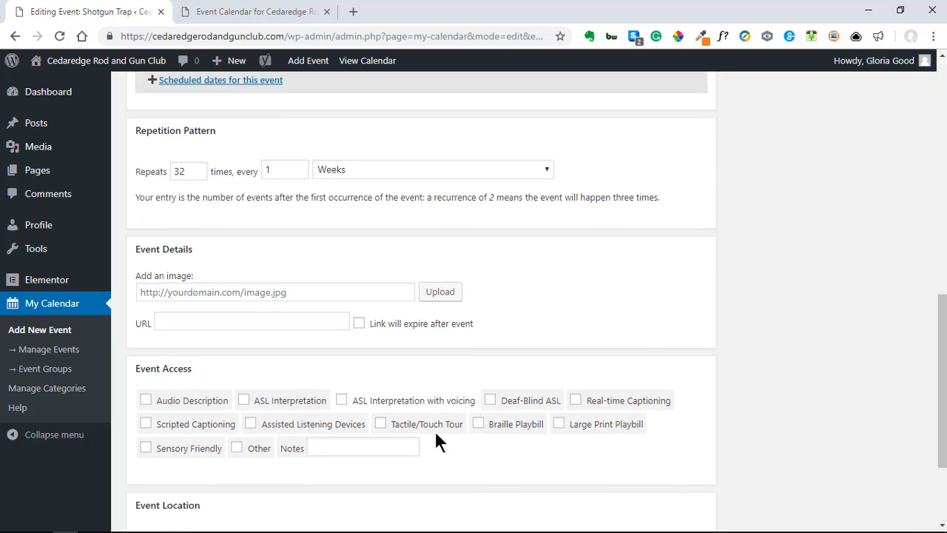
{"action": "scroll", "coordinate": [178, 372], "scroll_direction": "up", "scroll_amount": 2}
{"action": "scroll", "coordinate": [178, 372], "scroll_direction": "up", "scroll_amount": 10}
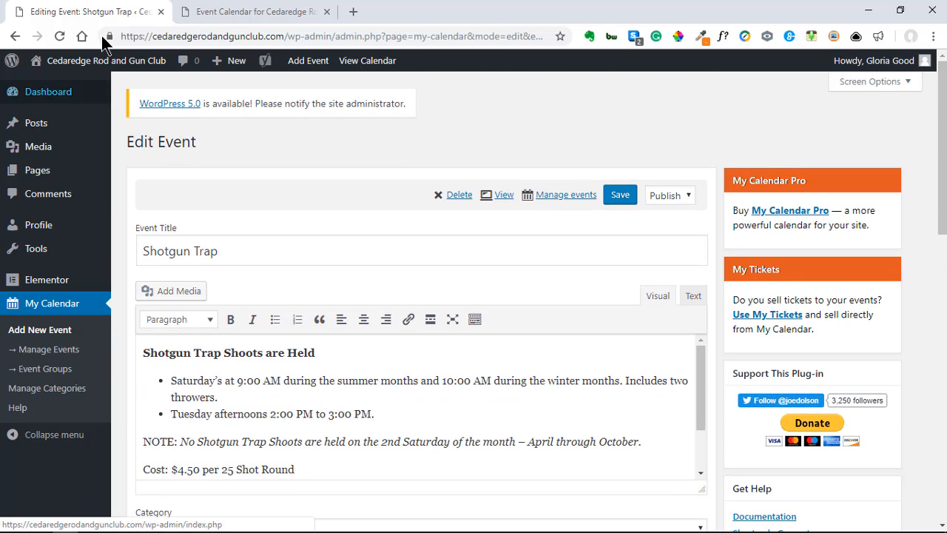
Step: Reload the Events Calendar to confirm 9:00 am Saturday Shotgun Trap sessions, then return to Edit Event
{"action": "left_click", "coordinate": [222, 18]}
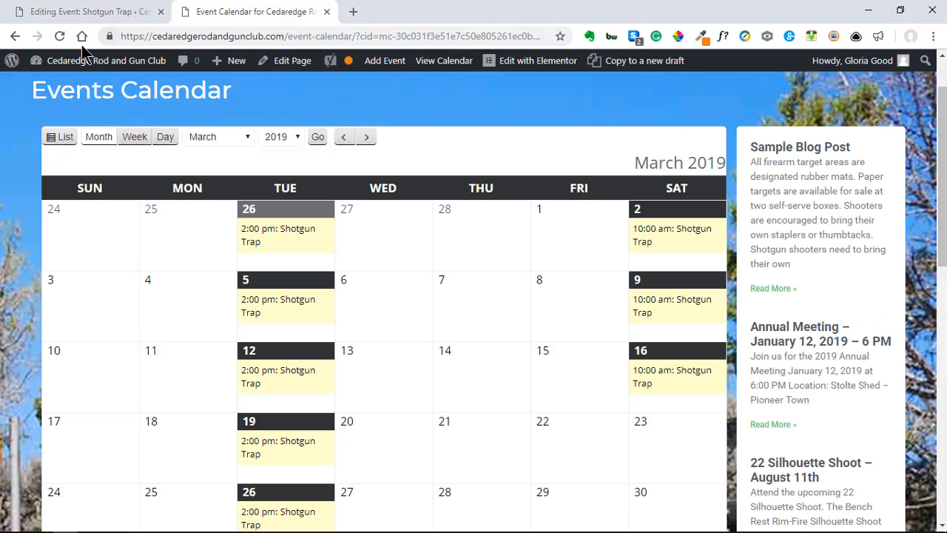
{"action": "scroll", "coordinate": [581, 342], "scroll_direction": "down", "scroll_amount": 2}
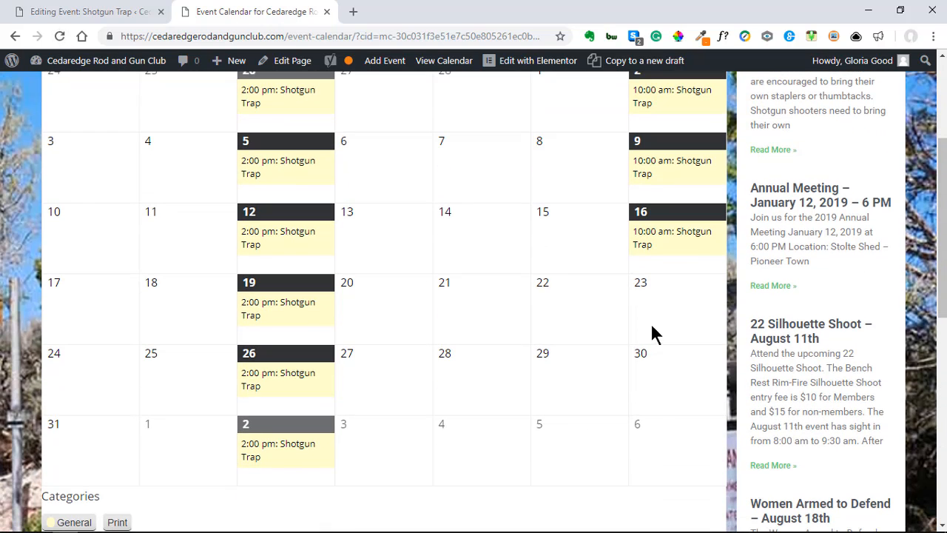
{"action": "scroll", "coordinate": [450, 364], "scroll_direction": "up", "scroll_amount": 1}
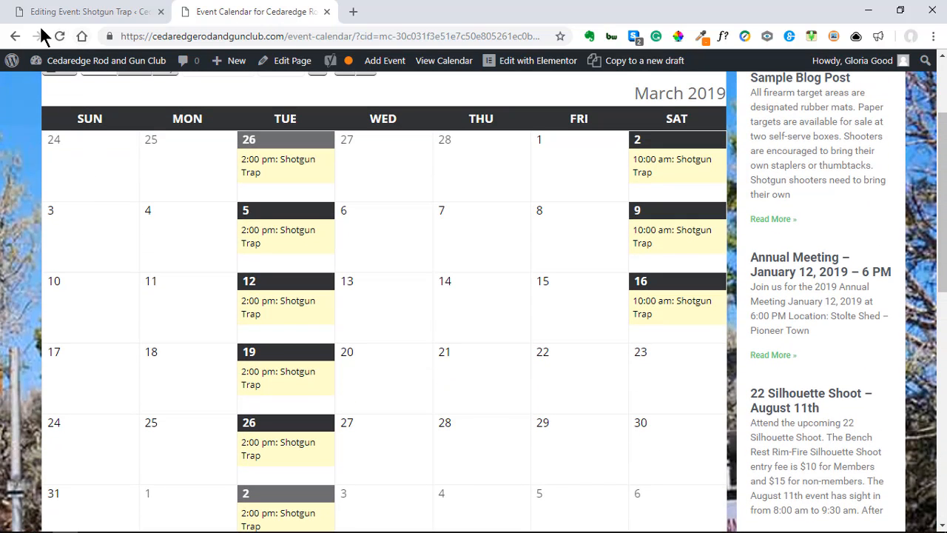
{"action": "left_click", "coordinate": [61, 38]}
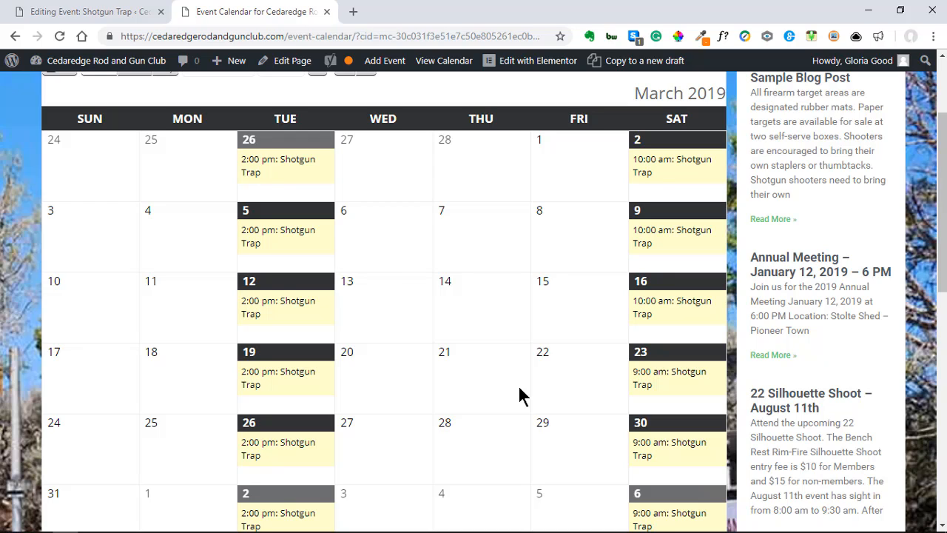
{"action": "scroll", "coordinate": [471, 407], "scroll_direction": "up", "scroll_amount": 2}
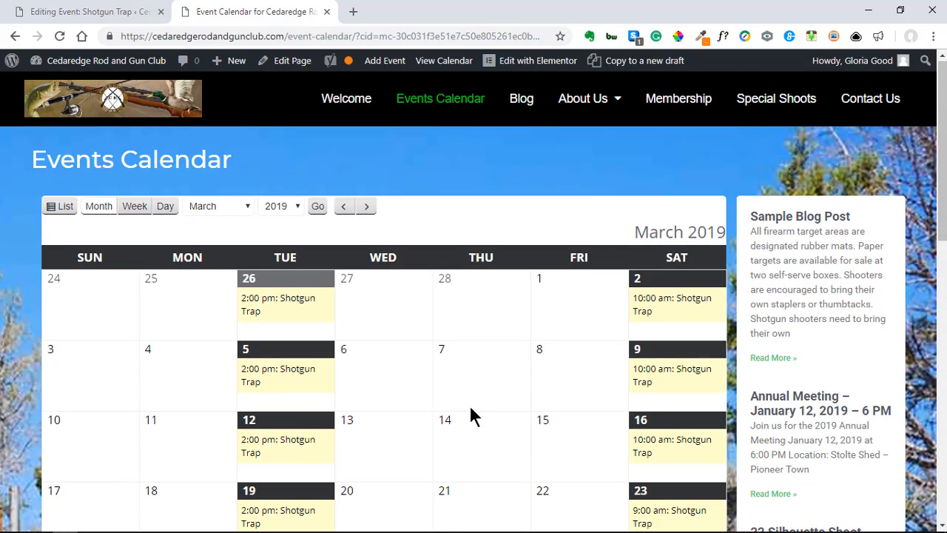
{"action": "left_click", "coordinate": [85, 13]}
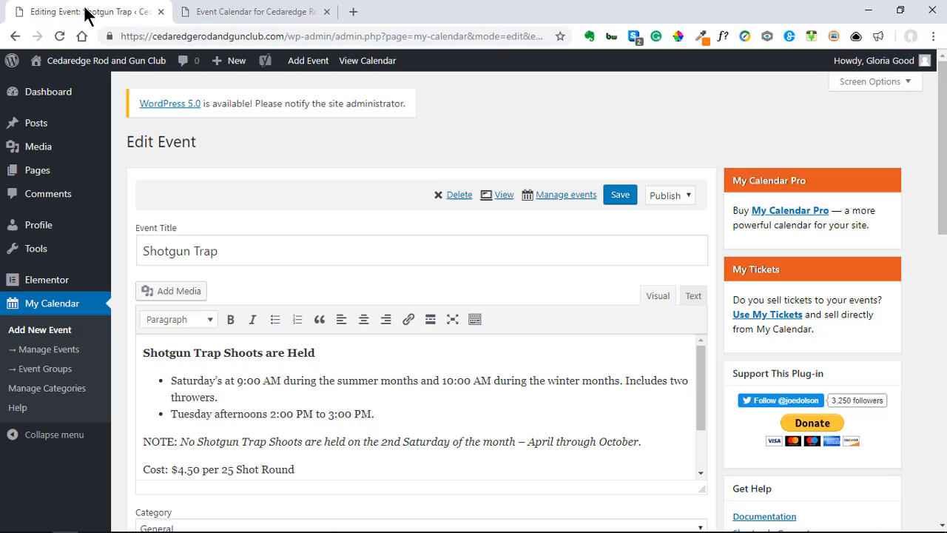
Step: Go to the Dashboard and log out through the Howdy account menu
{"action": "left_click", "coordinate": [39, 95]}
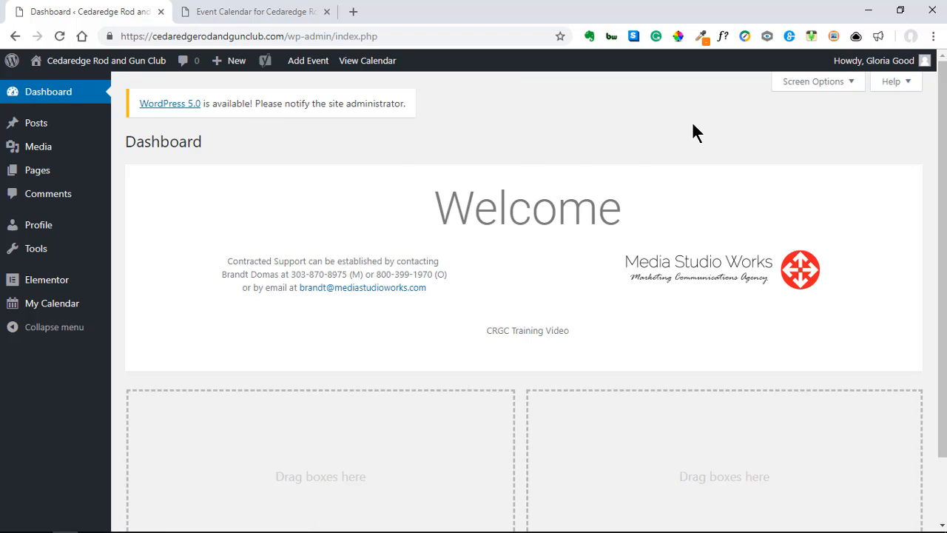
{"action": "mouse_move", "coordinate": [863, 65]}
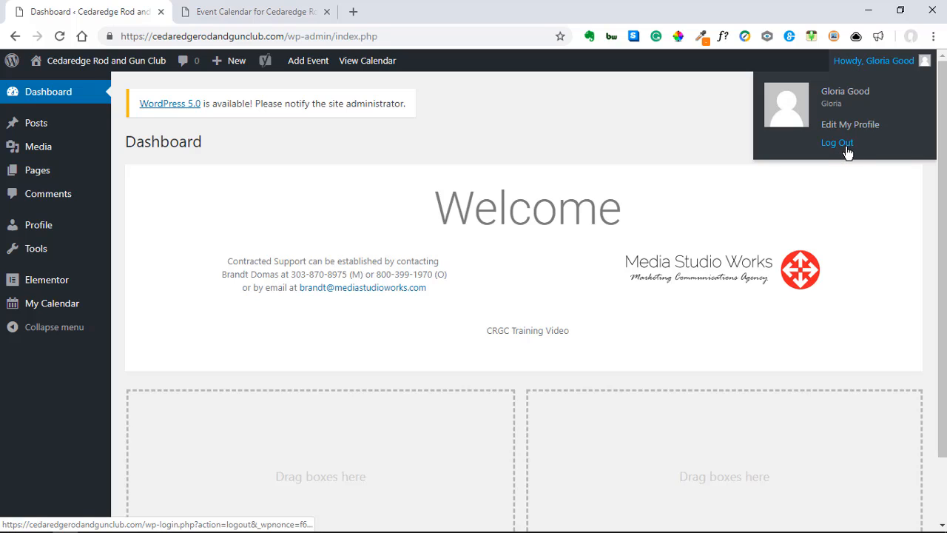
{"action": "left_click", "coordinate": [844, 148]}
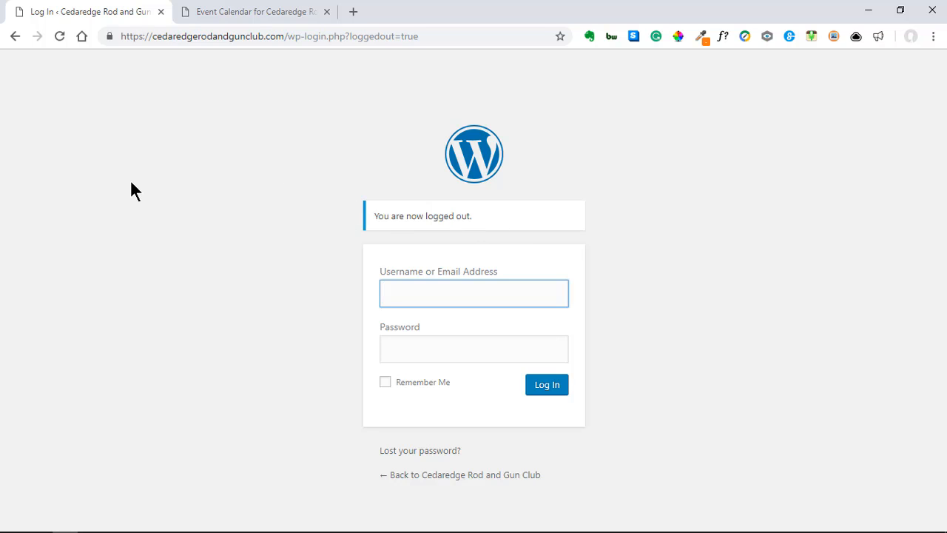
Step: From the Events Calendar page, navigate to the club's Welcome home page
{"action": "left_click", "coordinate": [230, 18]}
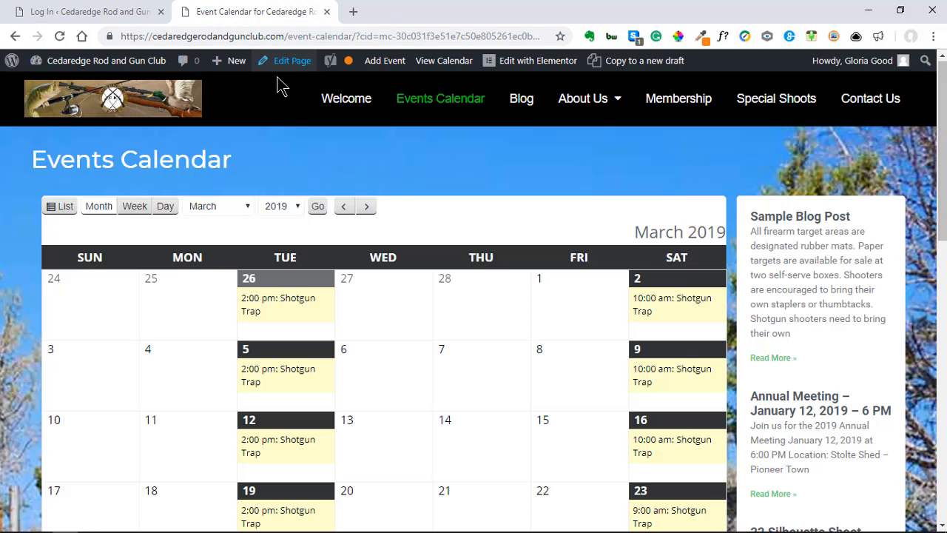
{"action": "left_click", "coordinate": [333, 104]}
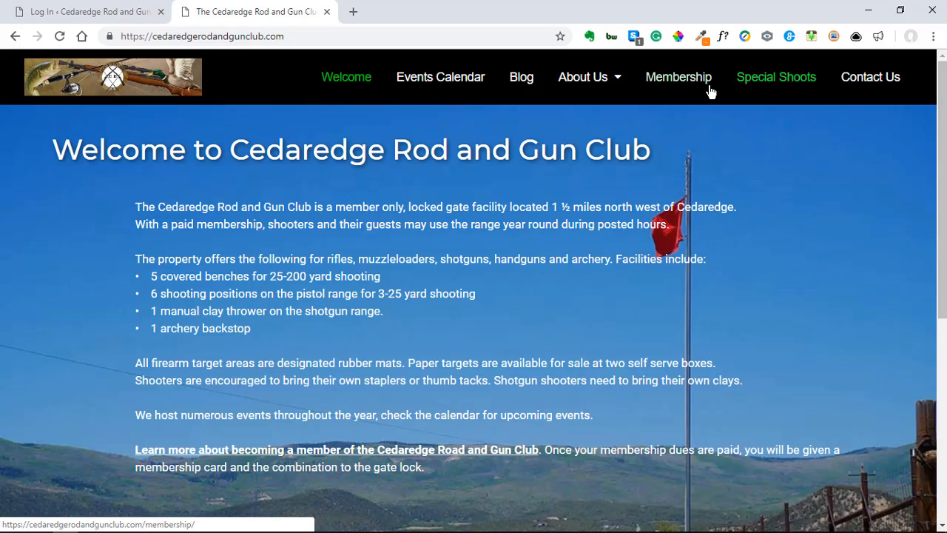
{"action": "mouse_move", "coordinate": [608, 79]}
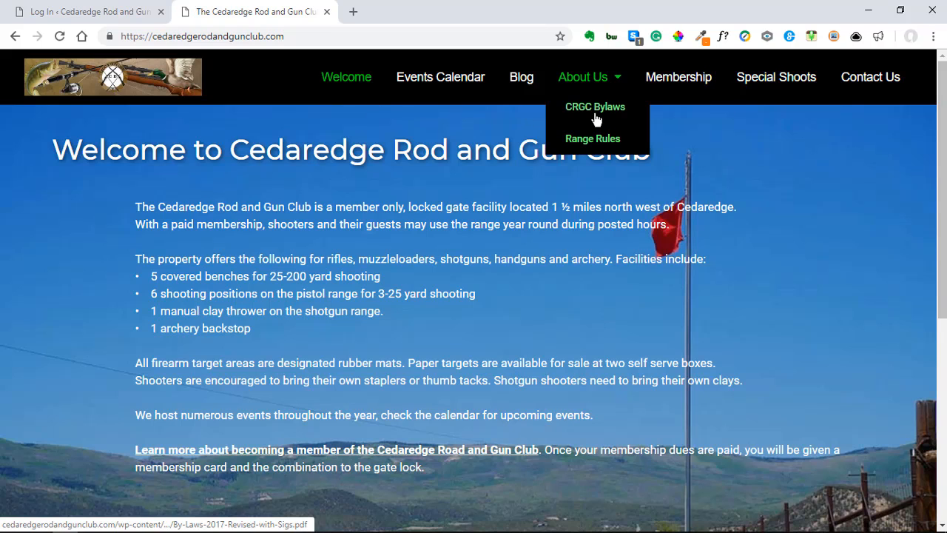